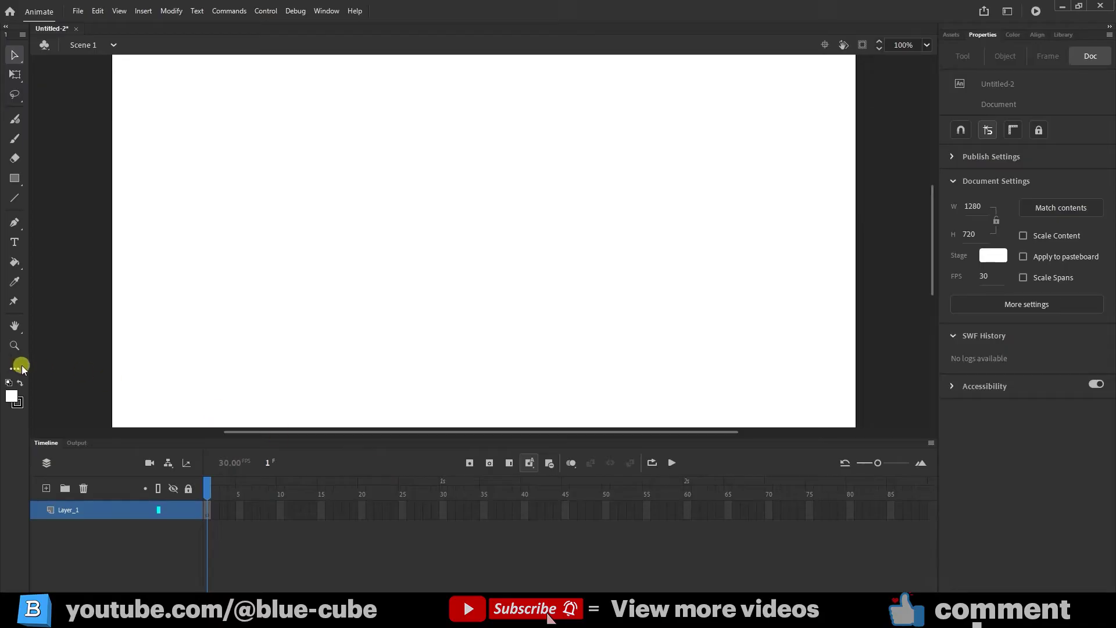
Add the Bone tool to the main Tools bar and close the extra tools panel.
left_click(15, 368)
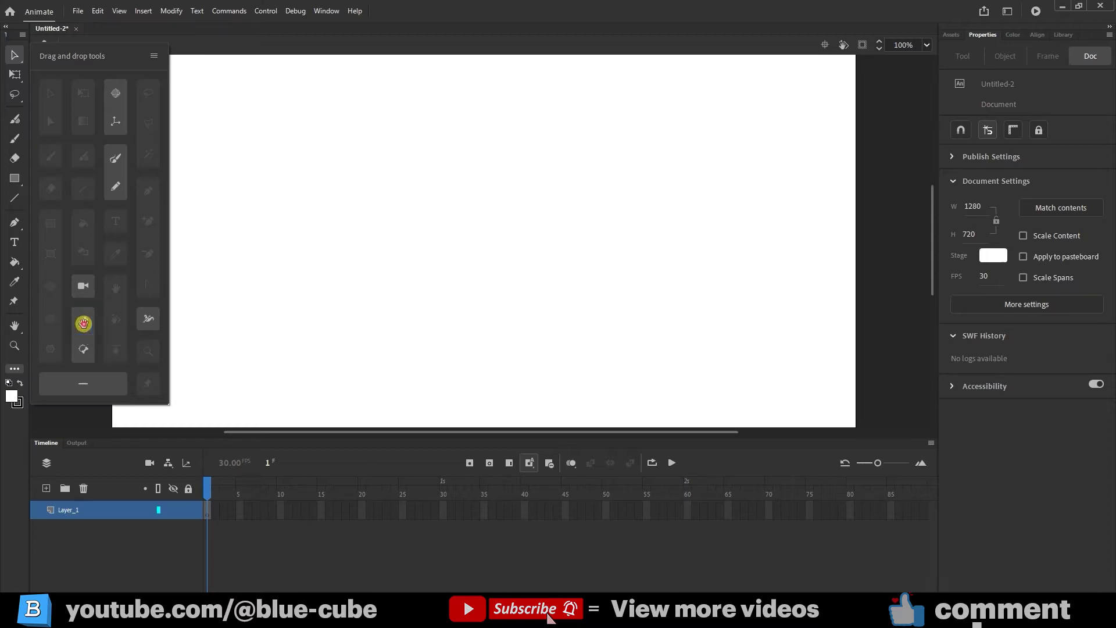
mouse_move(85, 321)
left_mouse_down()
mouse_move(15, 297)
mouse_move(16, 254)
left_mouse_up()
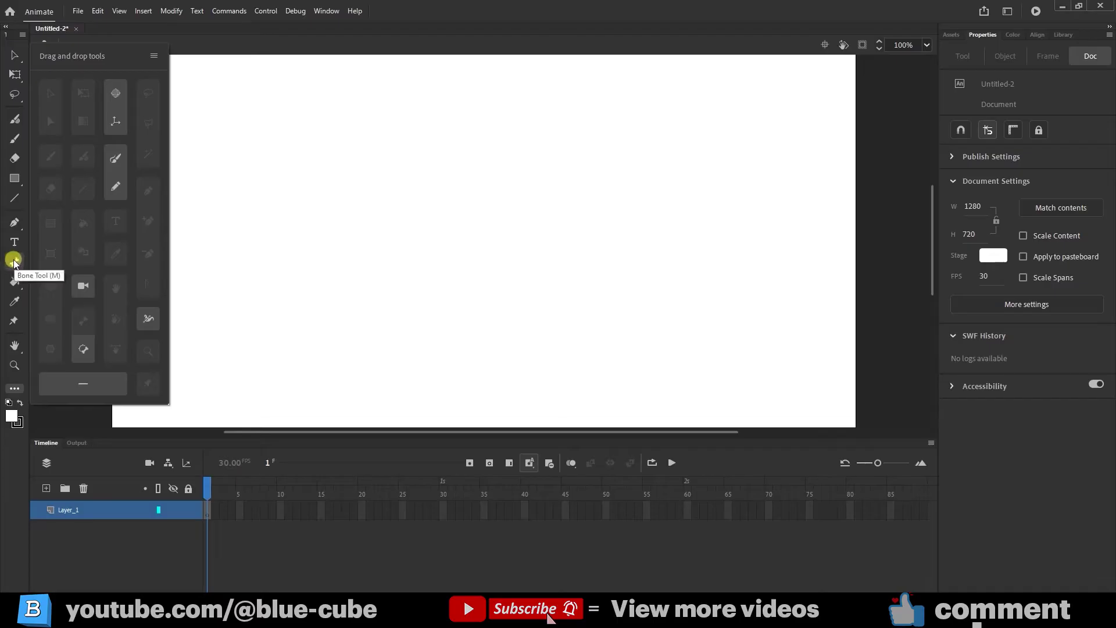
left_click(14, 73)
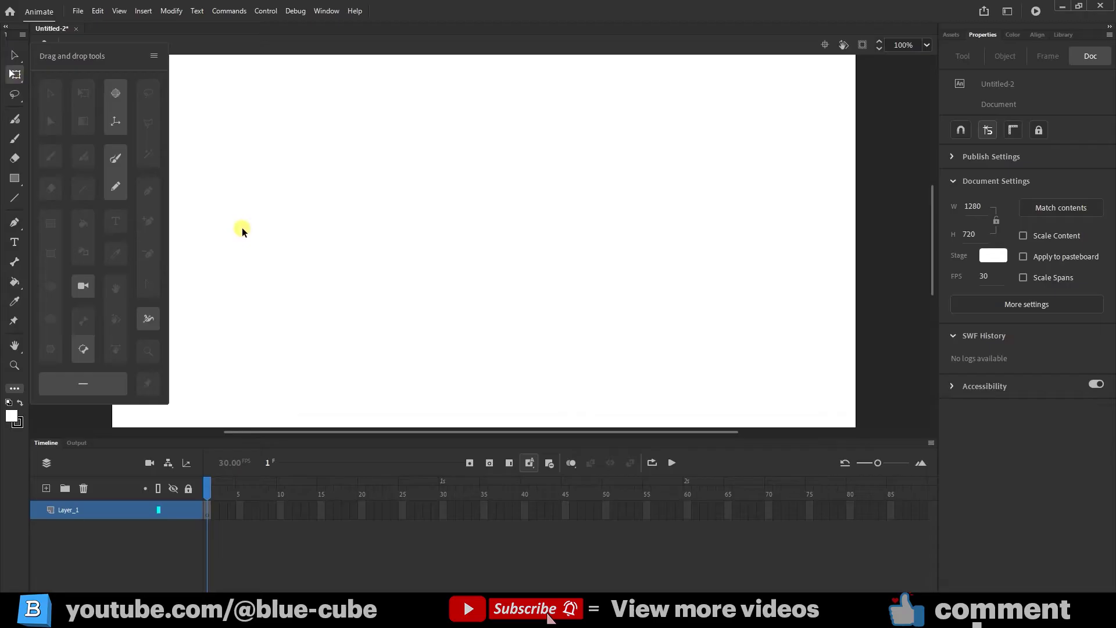
left_click(215, 193)
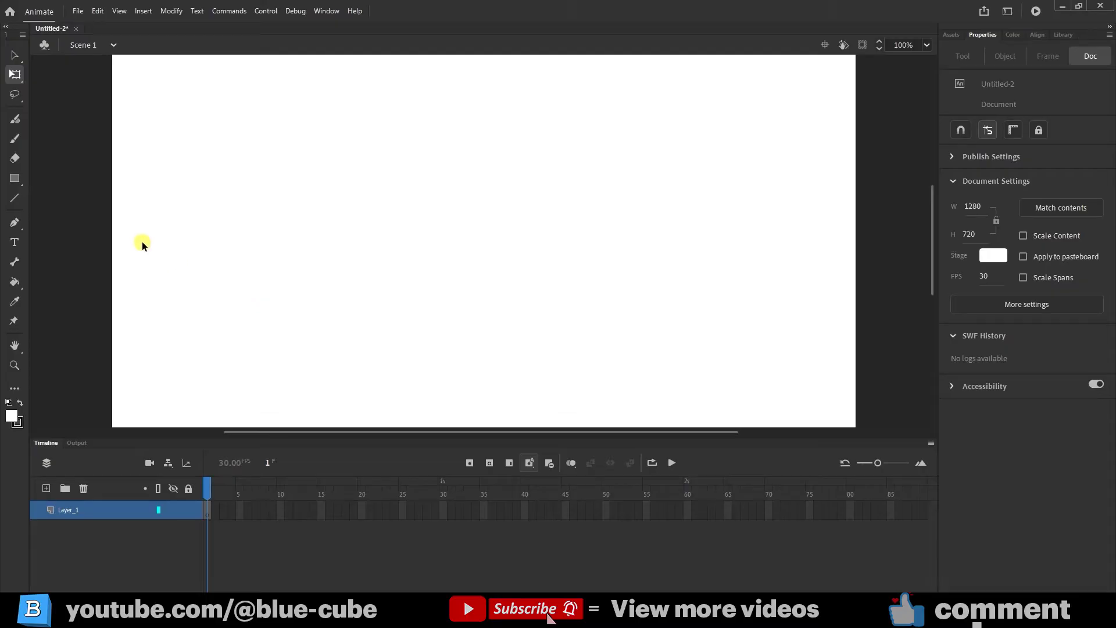
Draw a primitive rectangle, about 242×65, on the left of the stage.
left_click(16, 179)
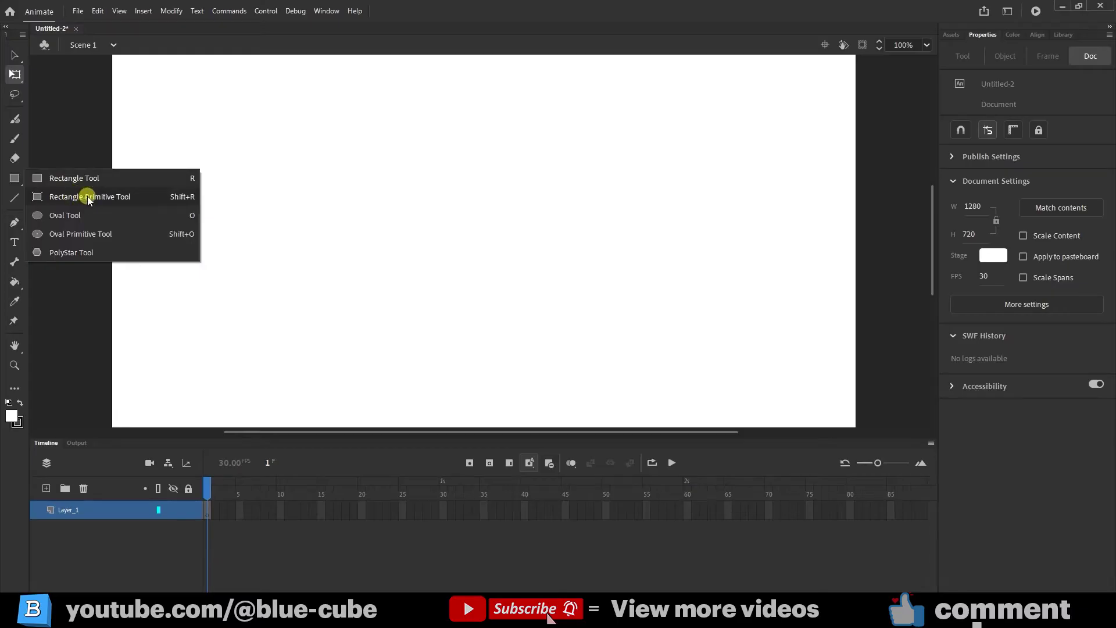
left_click(75, 196)
left_click_drag(203, 241, 345, 279)
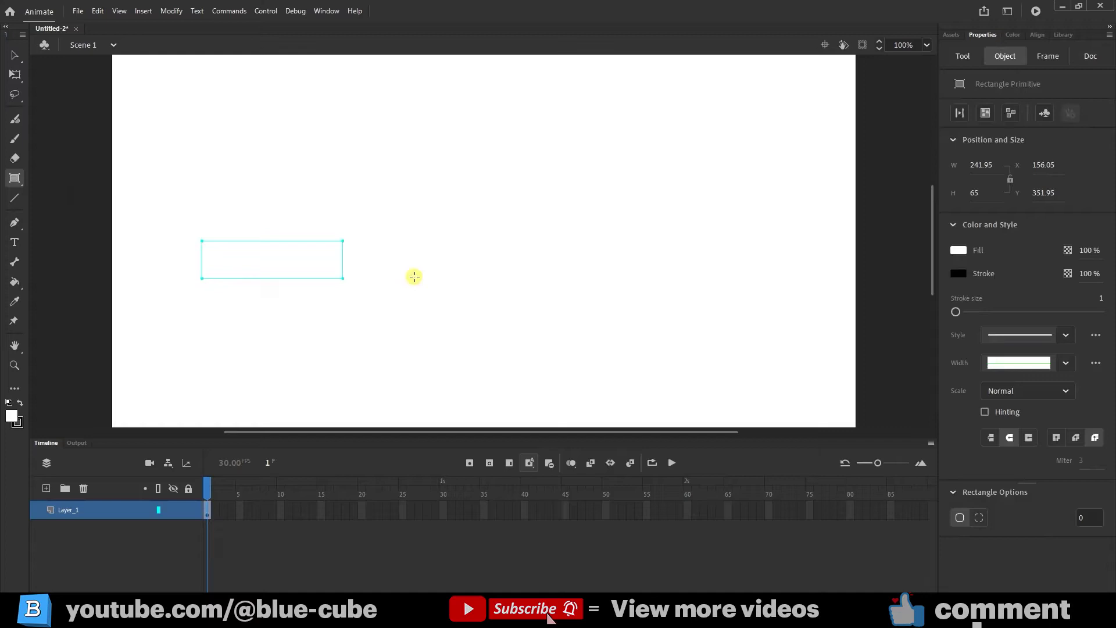
left_click(15, 74)
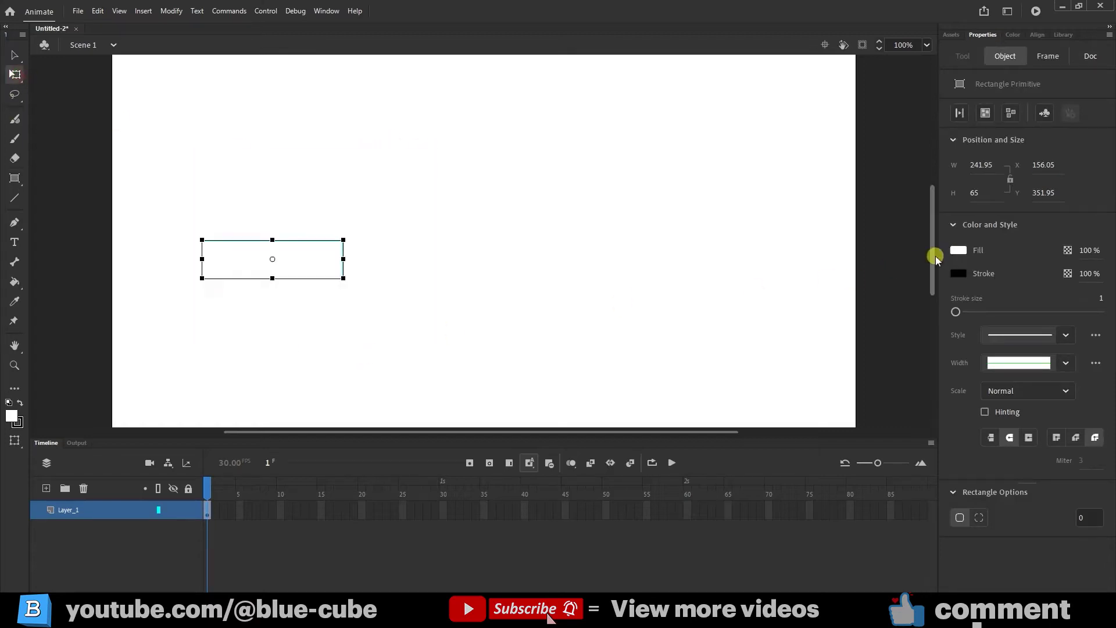
Give the rectangle a #FFCC99 fill and no stroke.
left_click(958, 254)
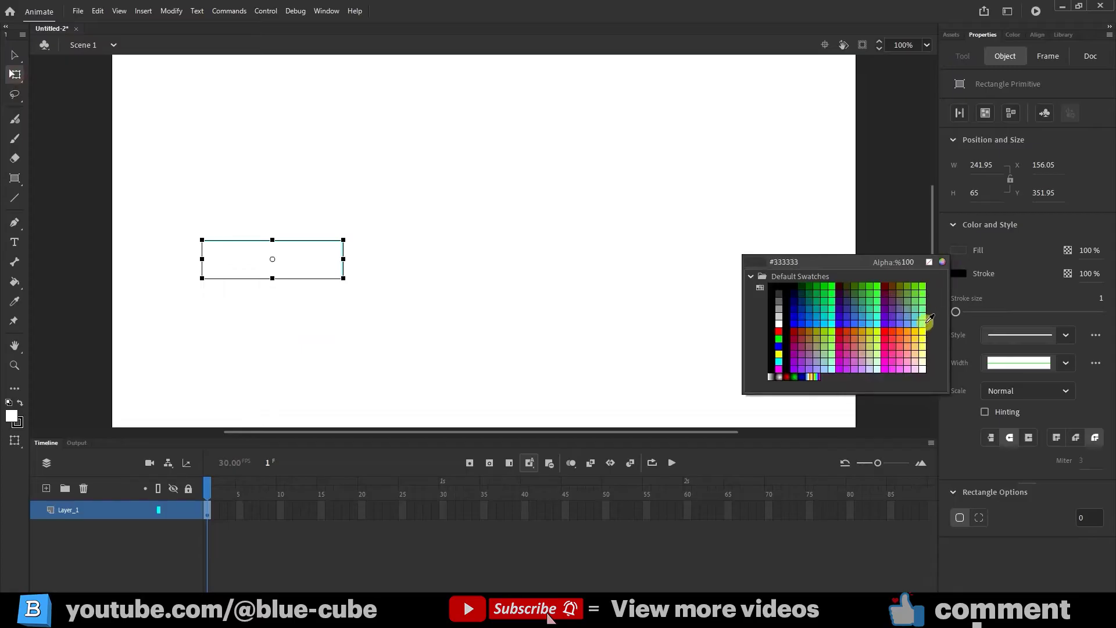
left_click(918, 352)
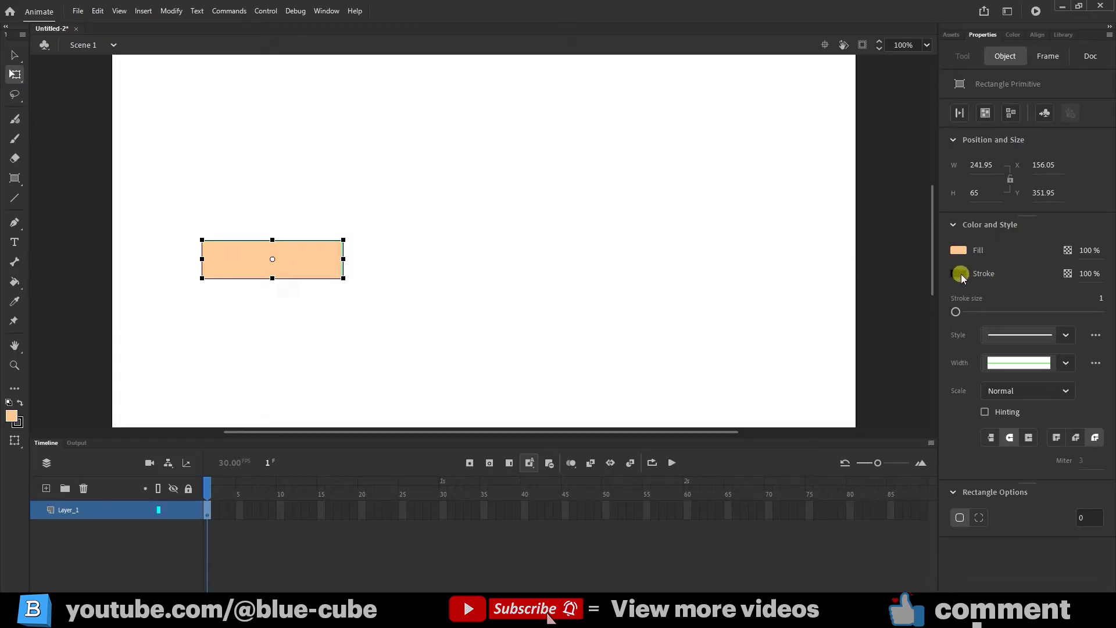
left_click(960, 273)
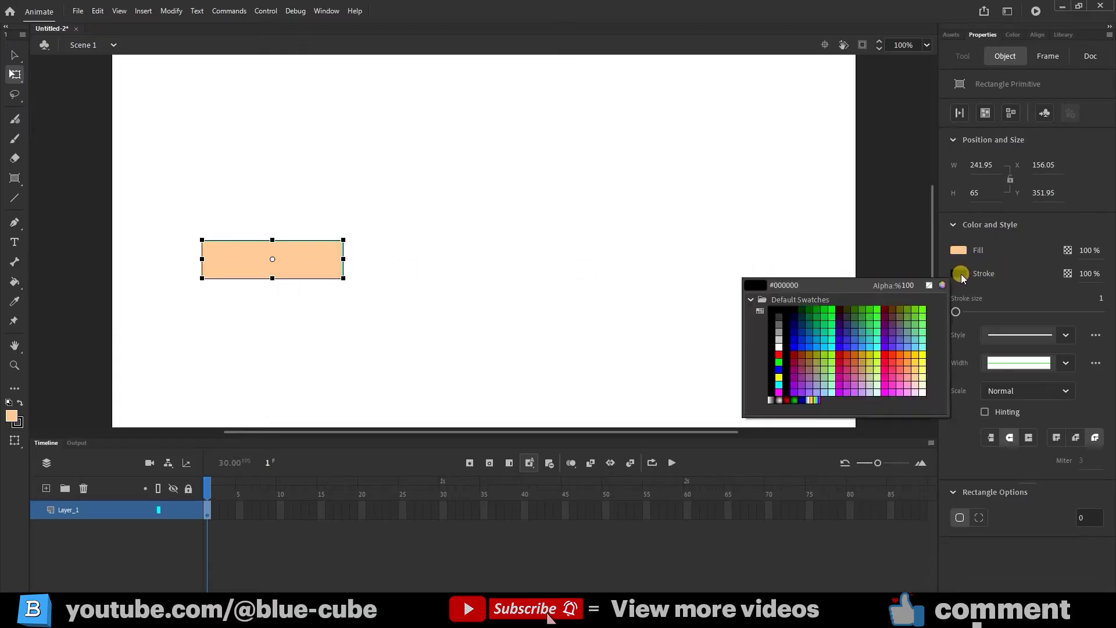
left_click(929, 285)
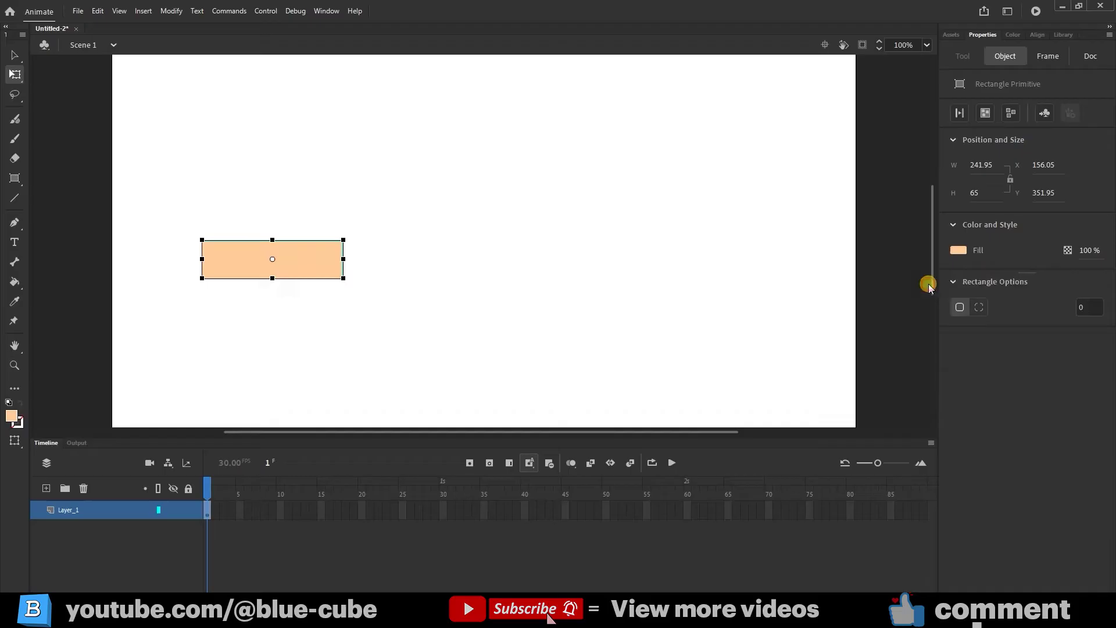
left_click(409, 291)
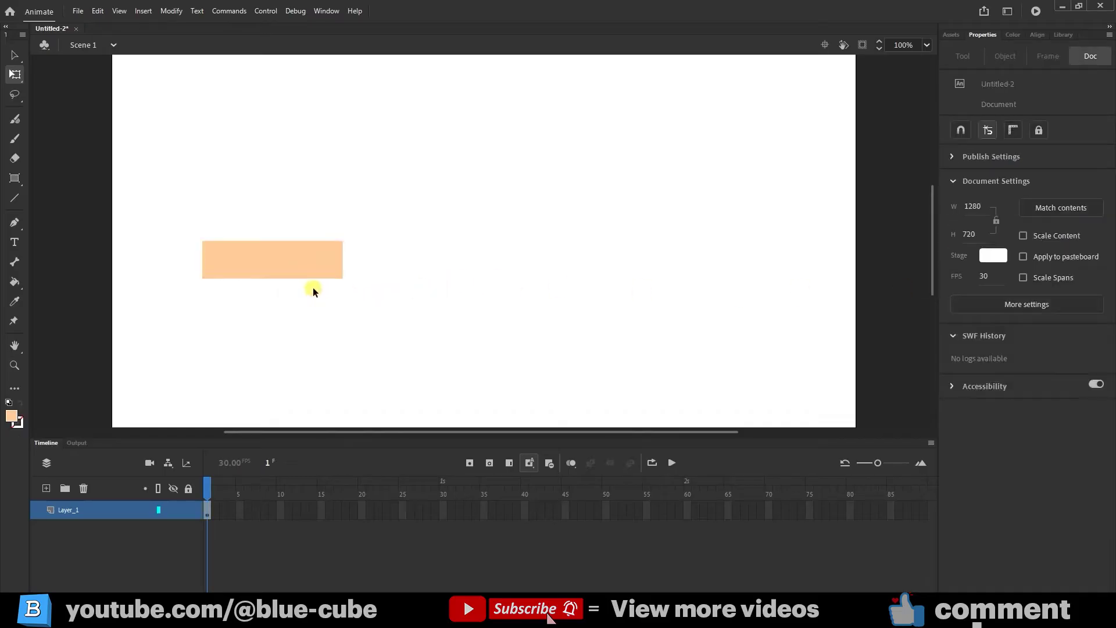
Round the rectangle's corners fully to a 32.5 corner radius.
left_click(303, 263)
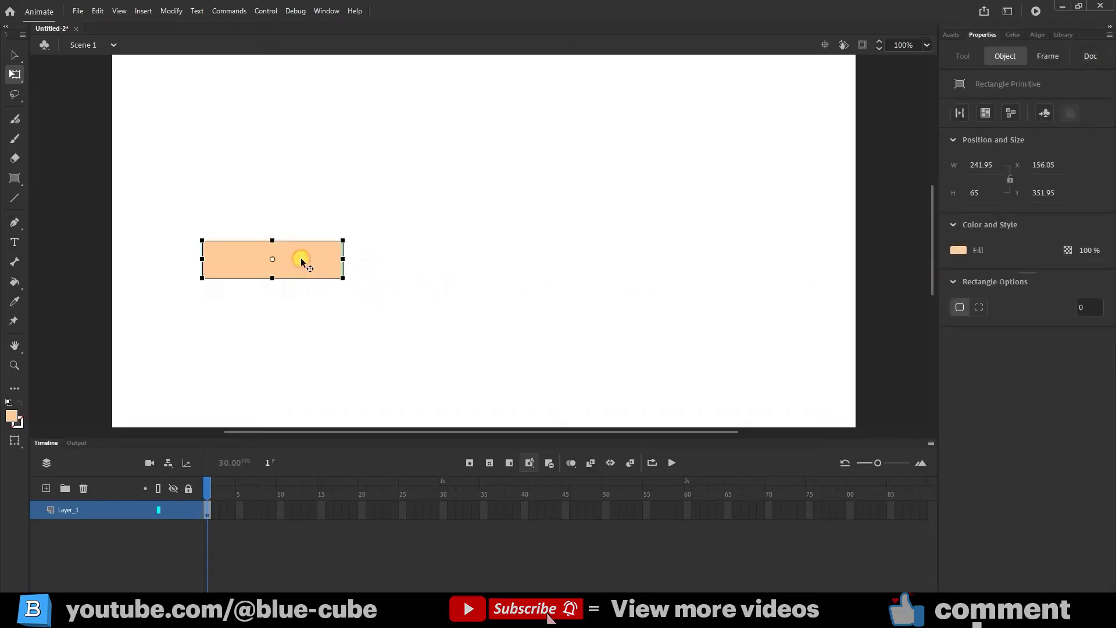
left_click(13, 55)
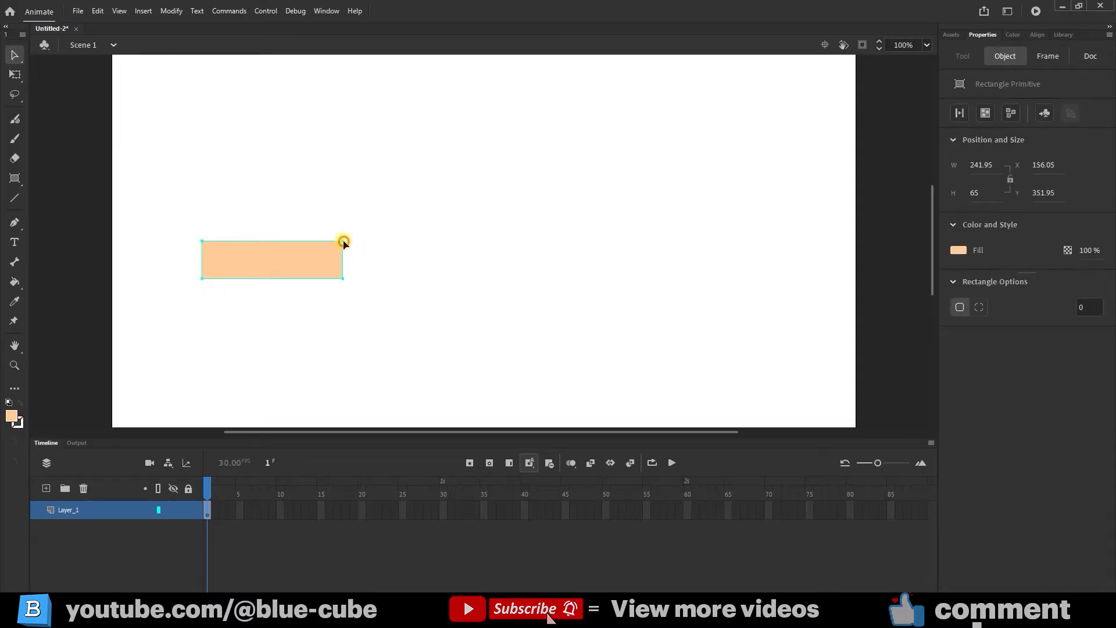
left_click_drag(343, 241, 307, 259)
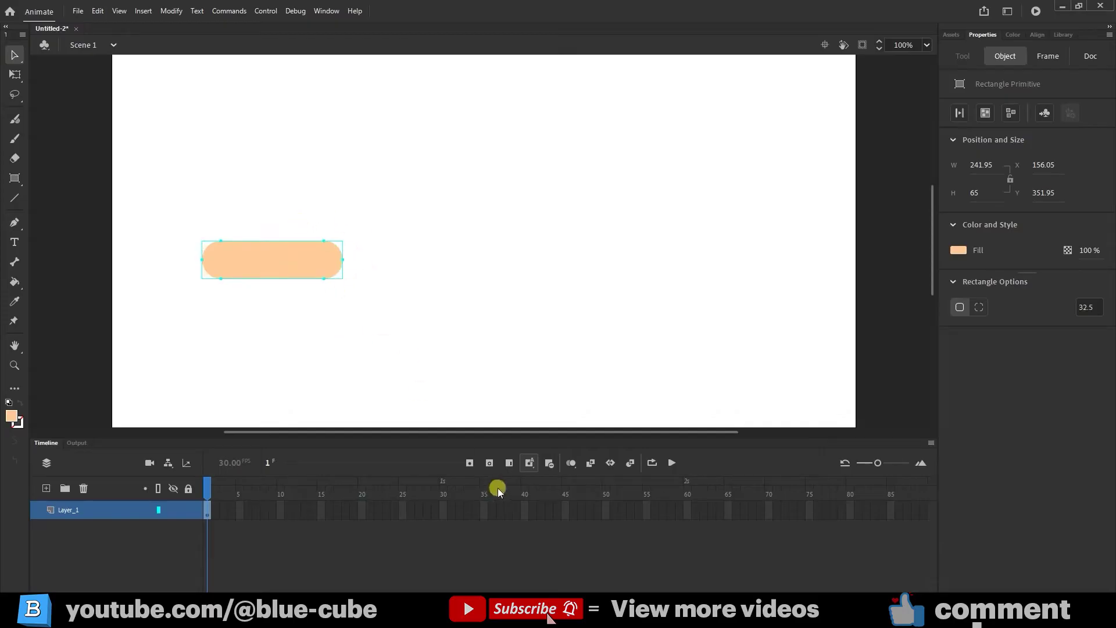
left_click(360, 299)
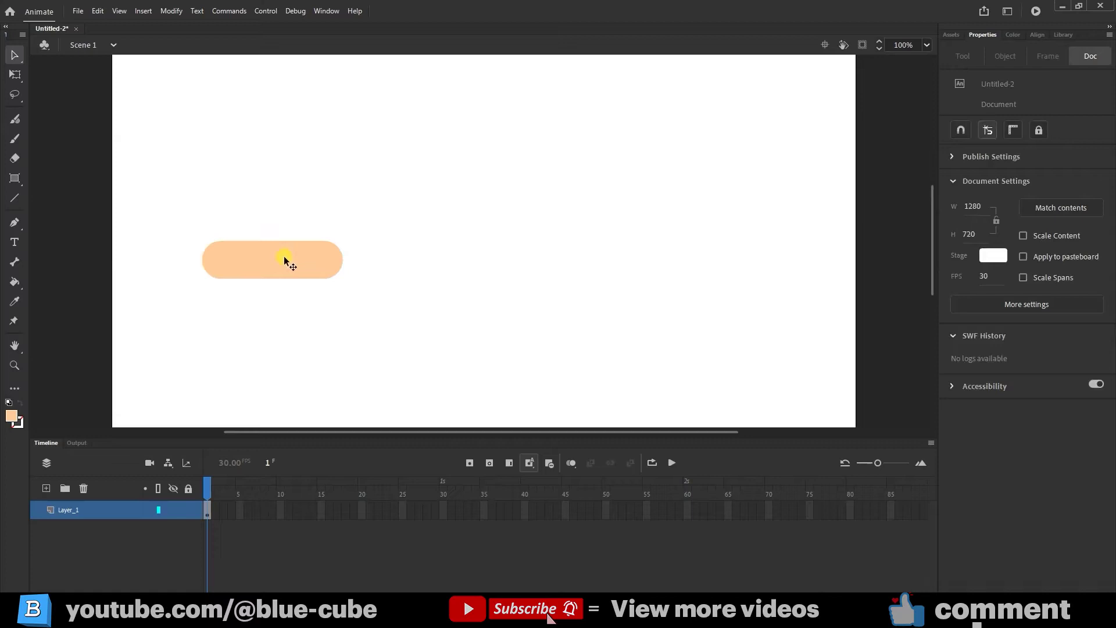
Convert the rounded bar to a Movie Clip symbol and place a copy up and right.
left_click(15, 75)
mouse_move(414, 169)
left_mouse_down()
mouse_move(200, 327)
mouse_move(223, 300)
left_mouse_up()
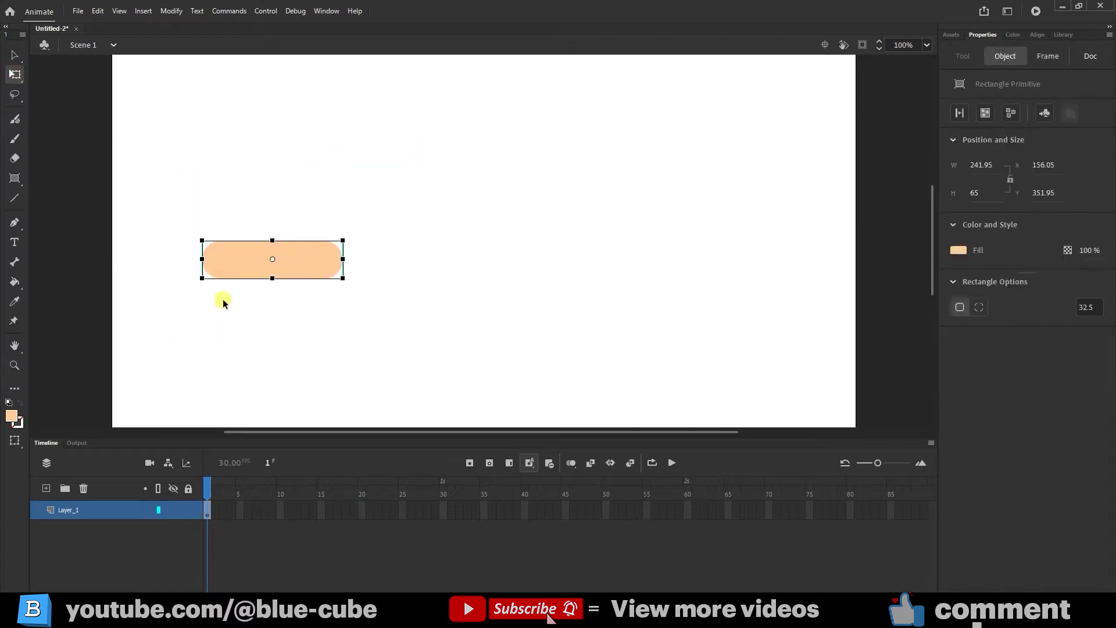
right_click(308, 266)
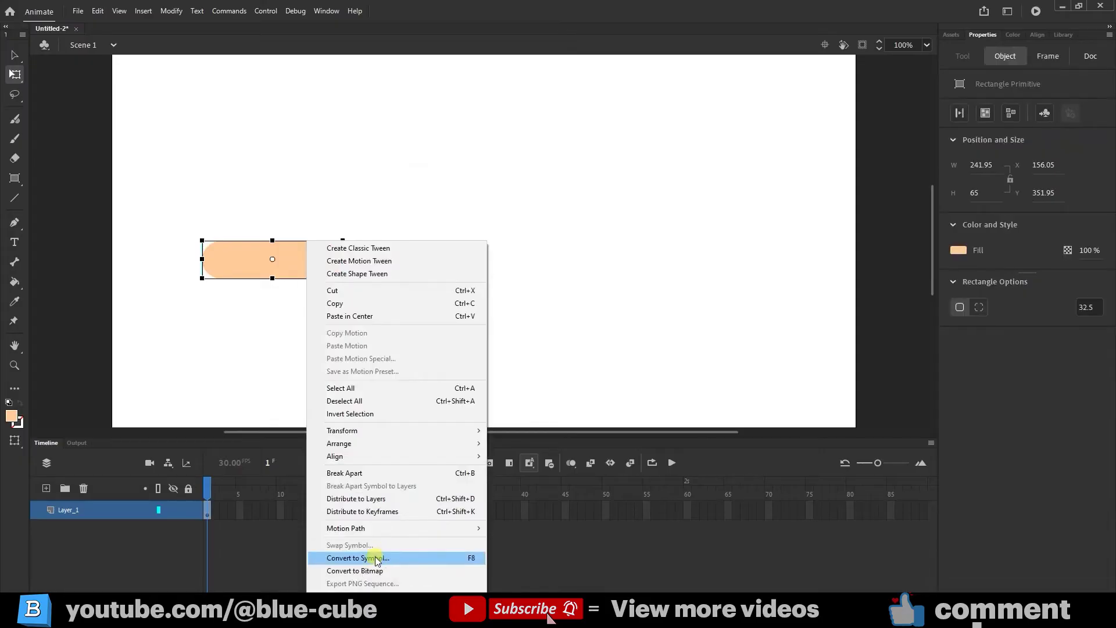
left_click(376, 560)
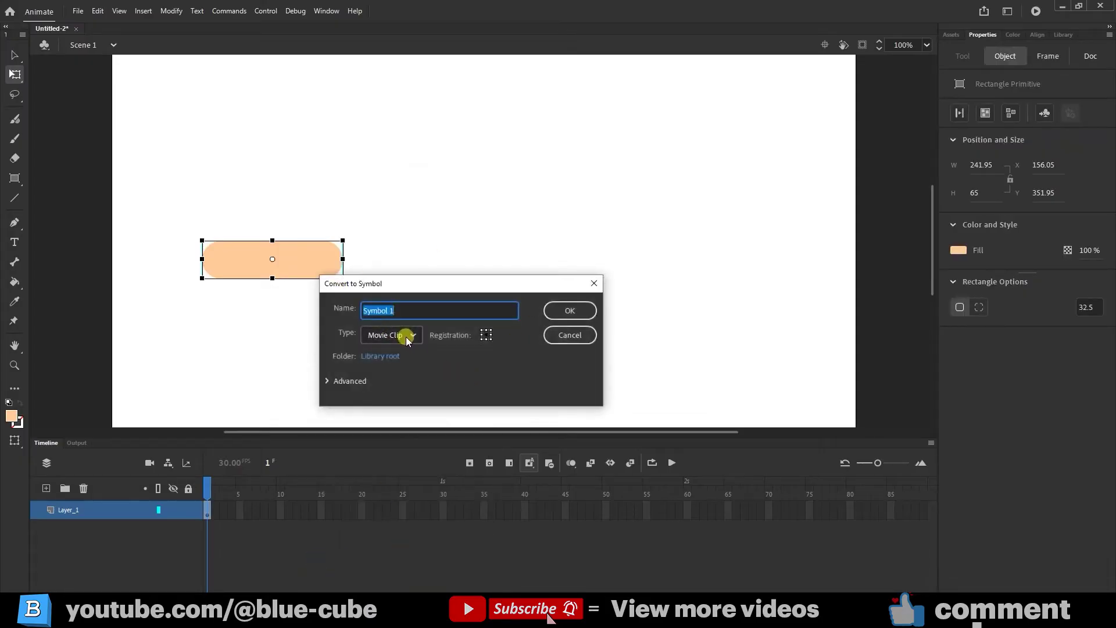
left_click(389, 341)
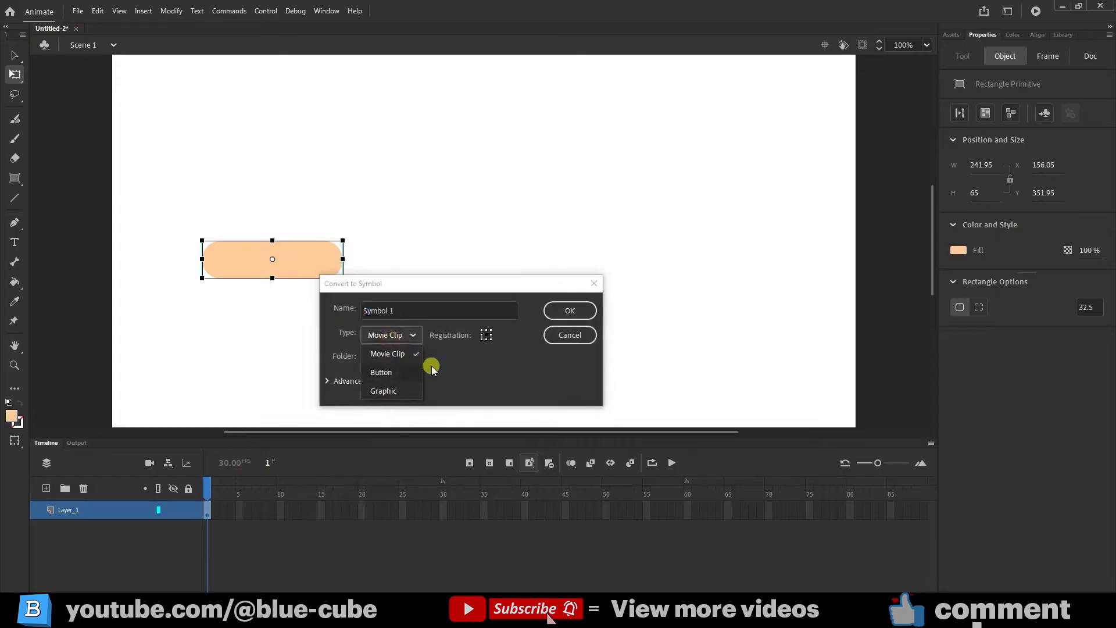
left_click(418, 357)
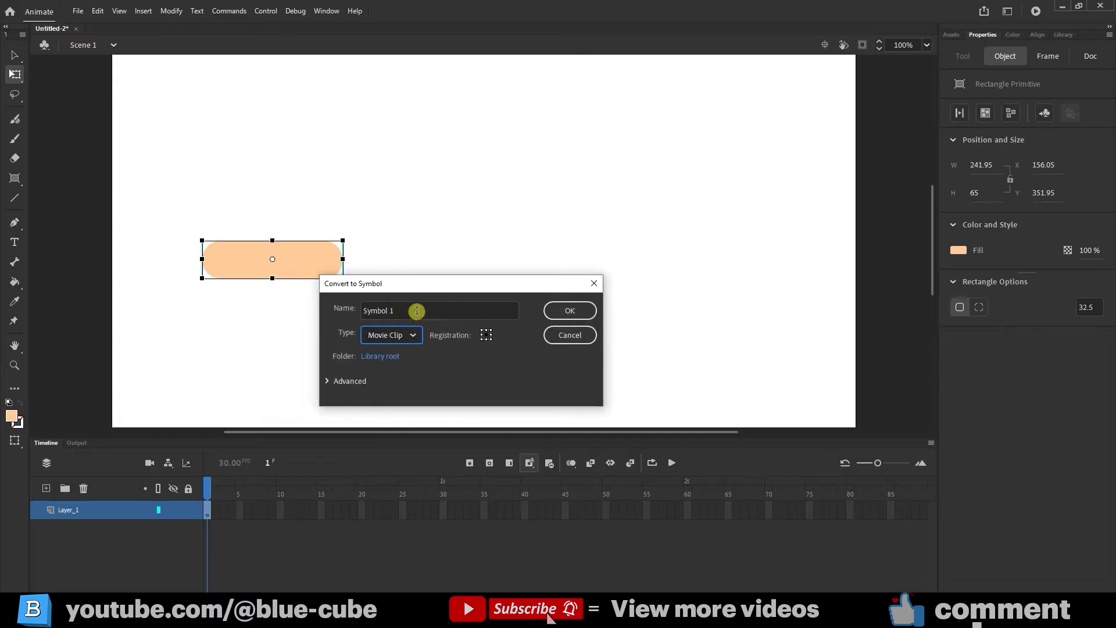
key("shift+Tab")
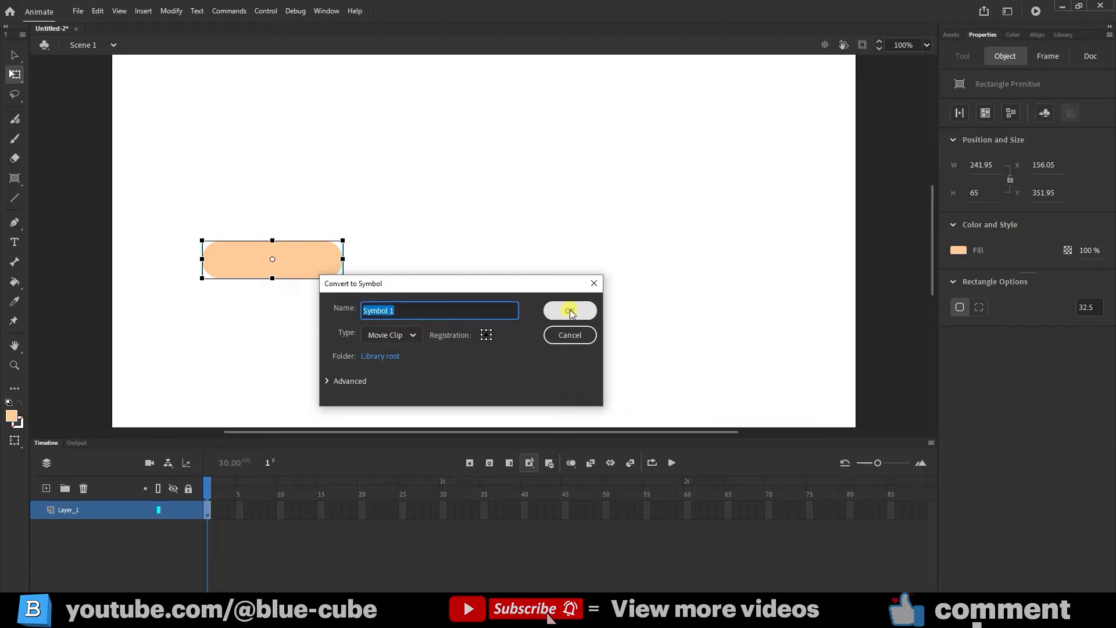
key("Return")
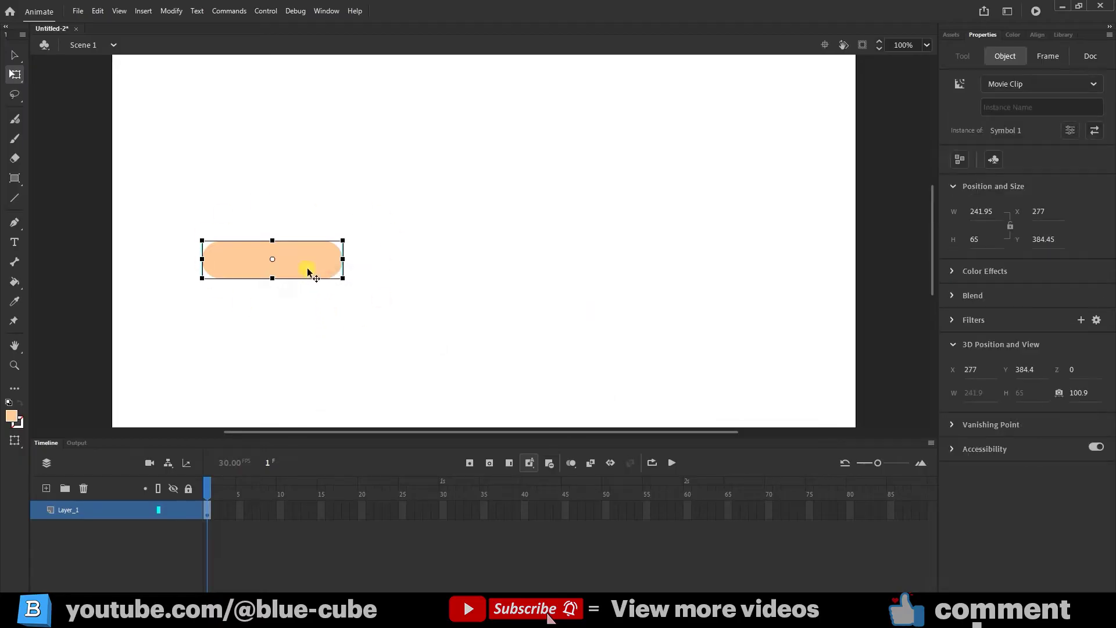
left_click_drag(303, 269, 449, 218)
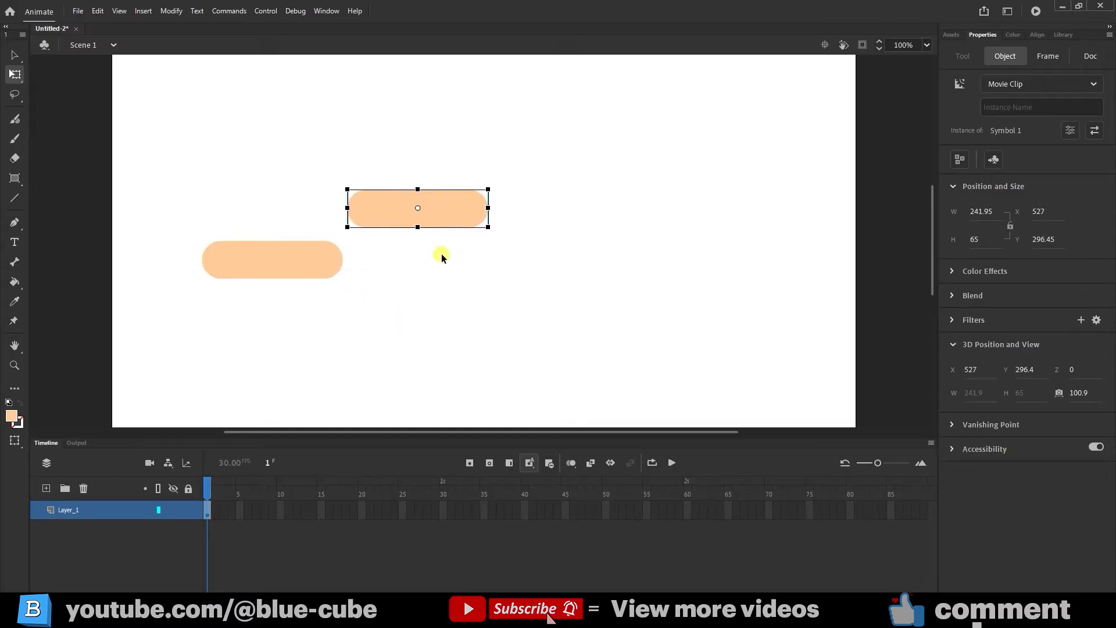
Set the stage background colour to dark grey.
left_click(646, 287)
left_click(993, 256)
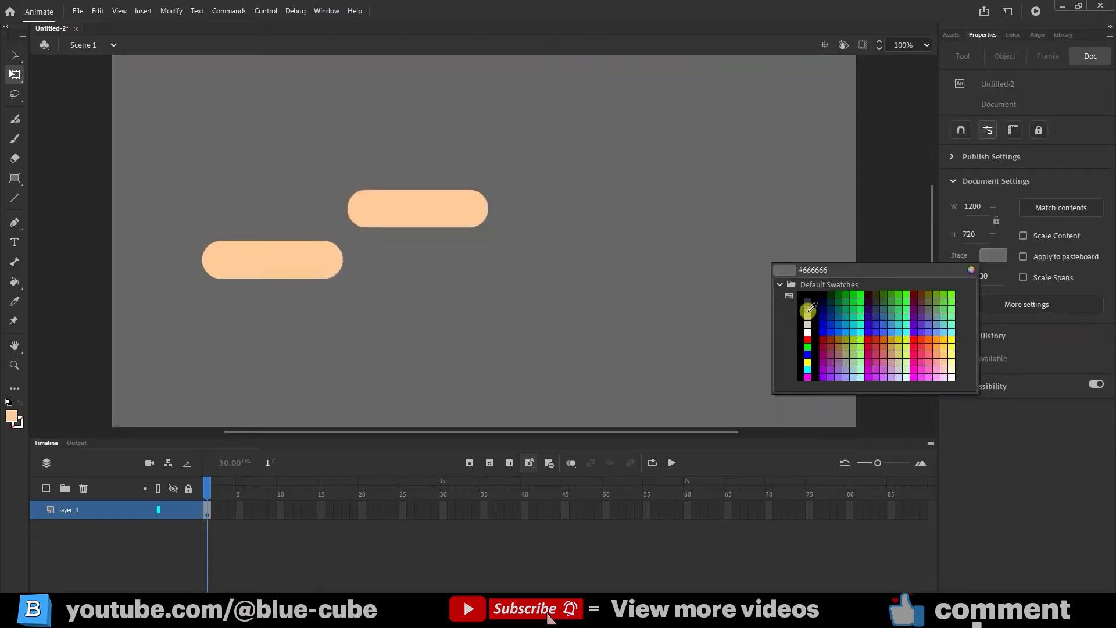
left_click(808, 307)
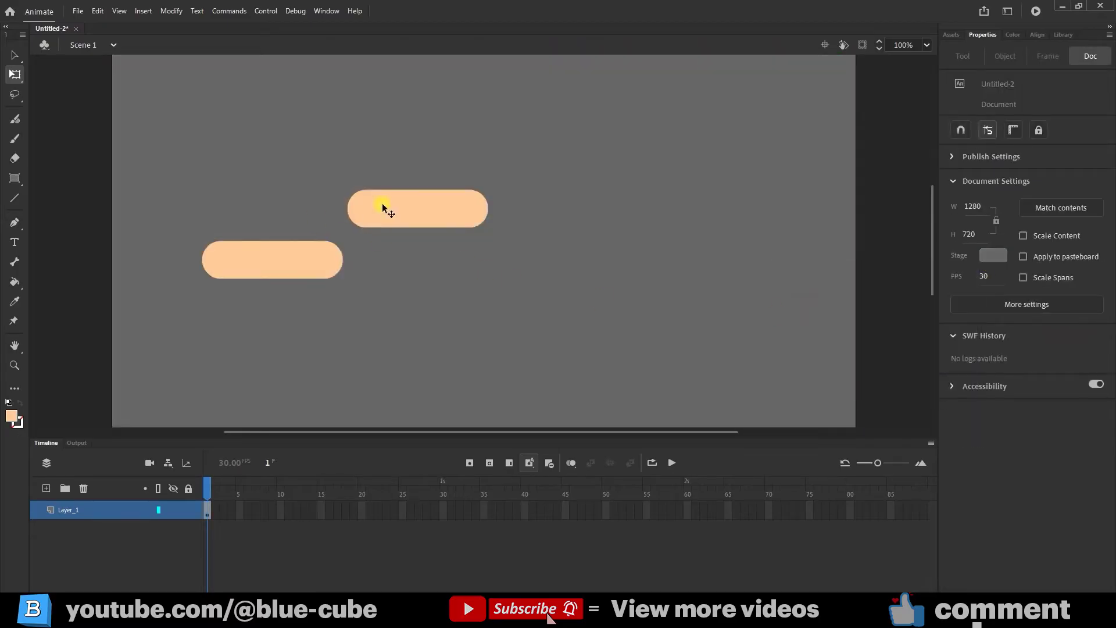
Draw a peach oval lower right of the bars and a smaller circle beside it.
left_click(14, 178)
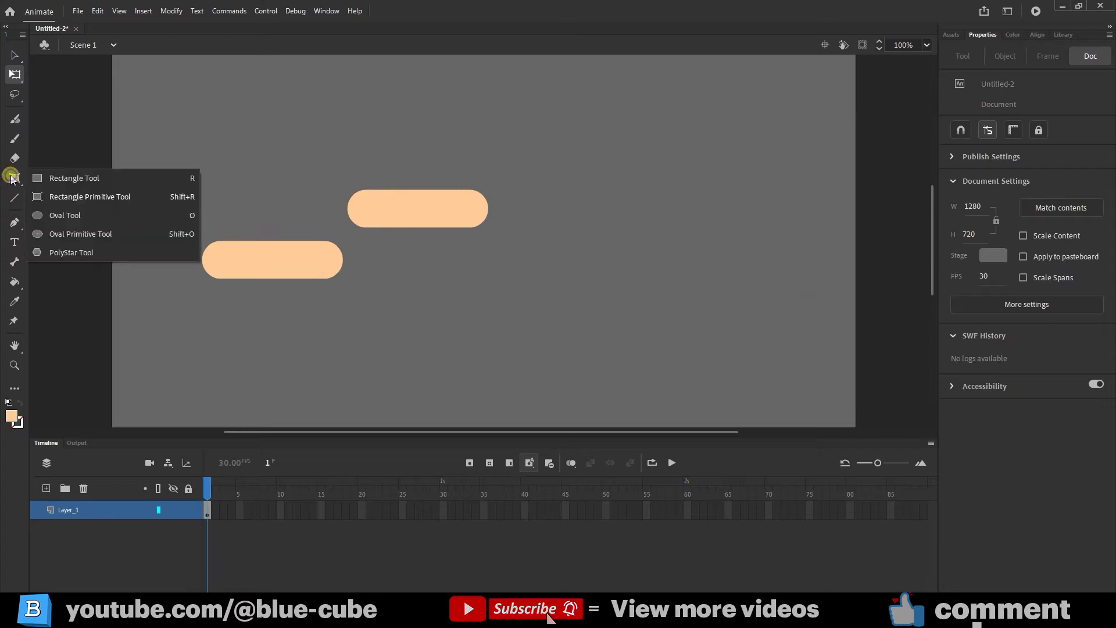
left_click(67, 215)
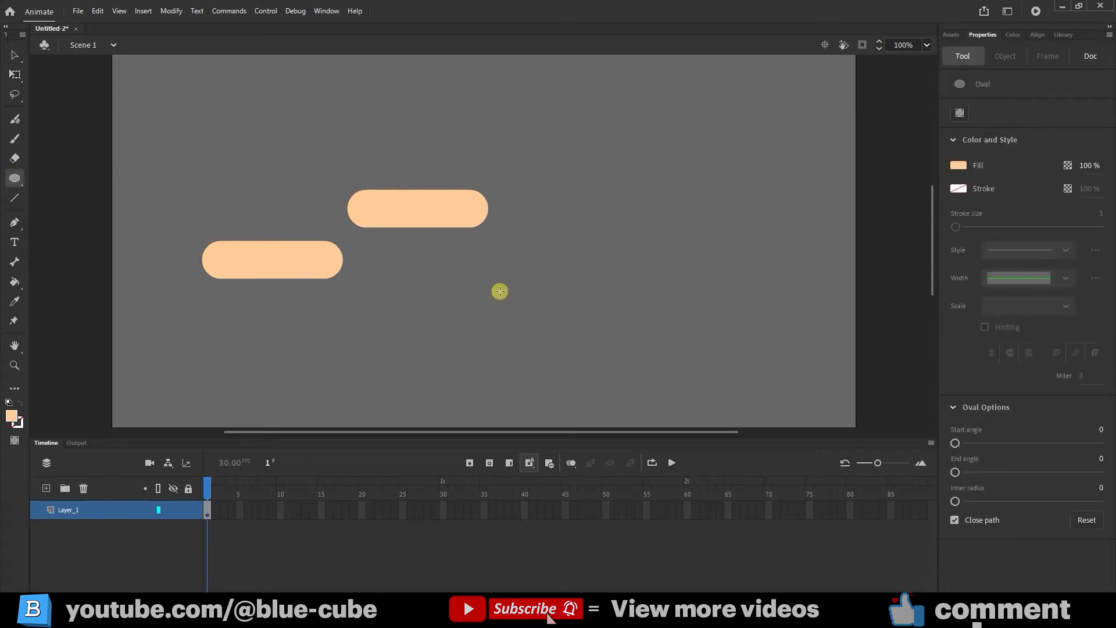
left_click_drag(511, 280, 578, 317)
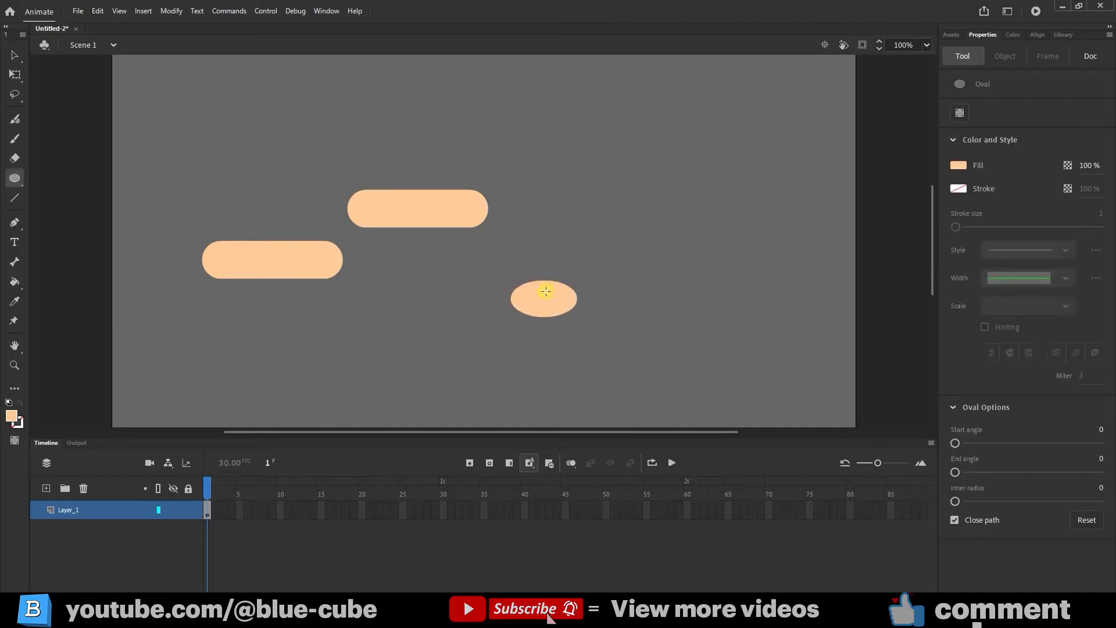
key("ctrl+z")
left_click_drag(545, 305, 624, 350)
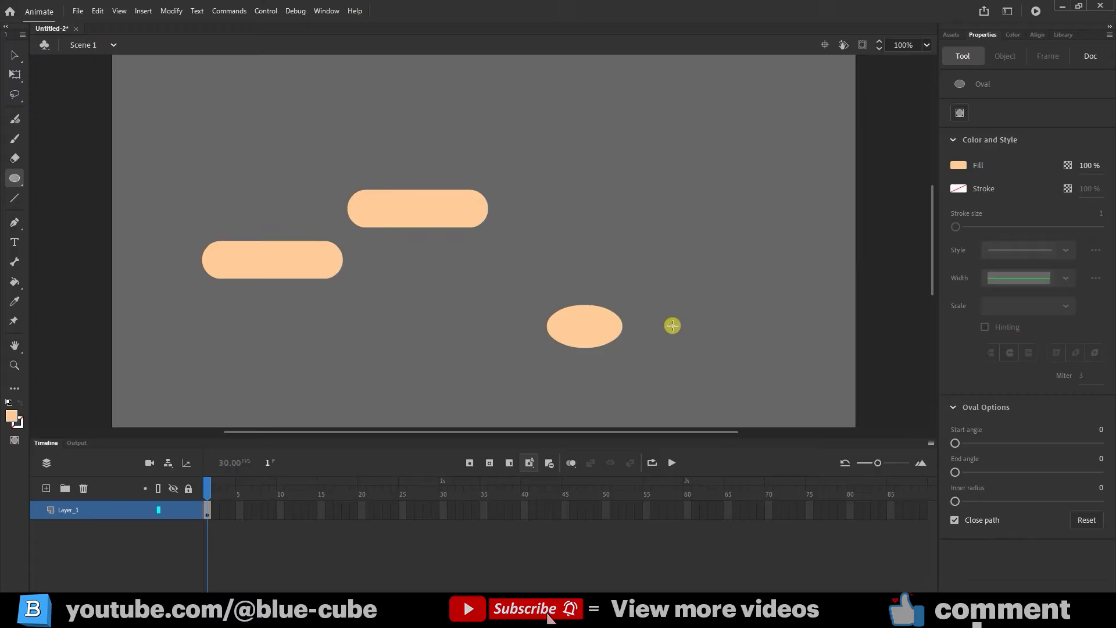
mouse_move(672, 326)
left_mouse_down()
mouse_move(714, 367)
mouse_move(709, 350)
left_mouse_up()
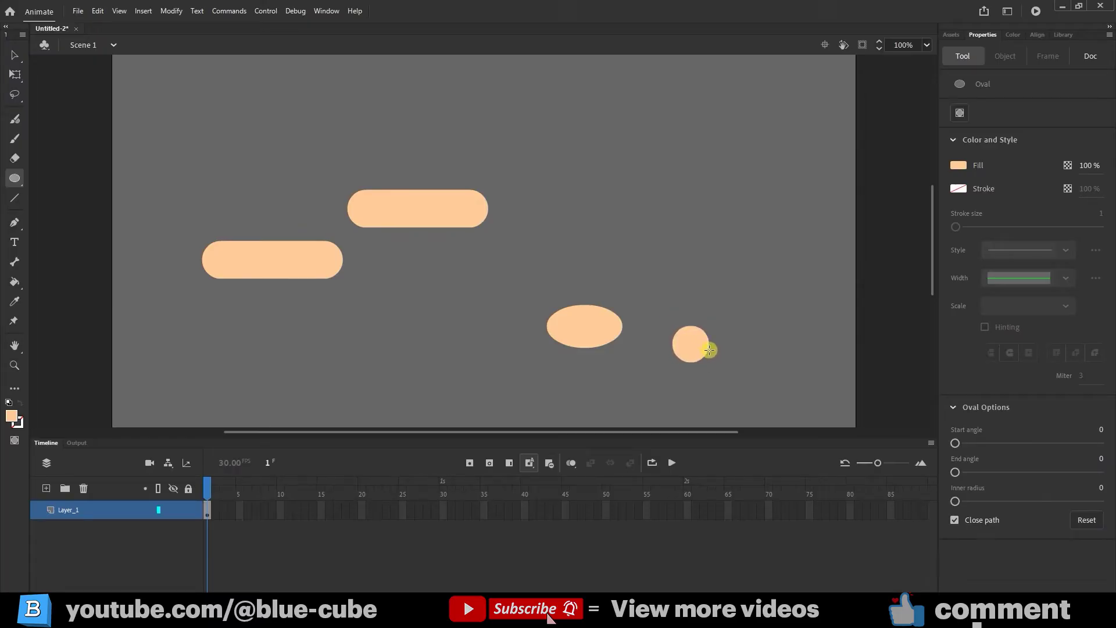
Move the small circle up next to the oval, then select the oval.
left_click(15, 74)
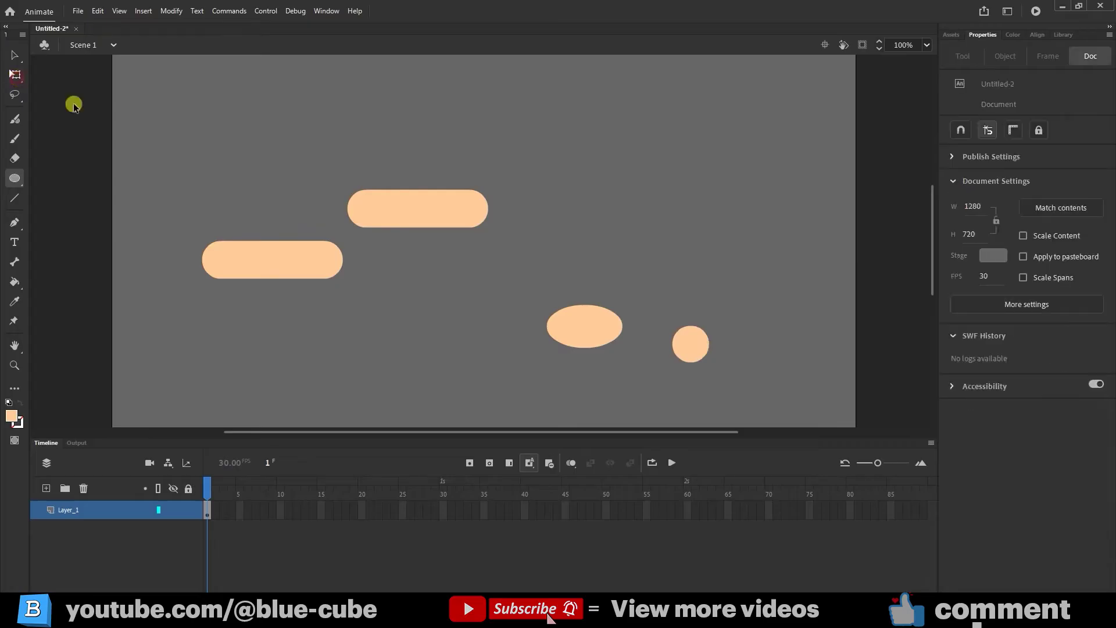
left_click(698, 337)
left_click_drag(692, 356, 676, 340)
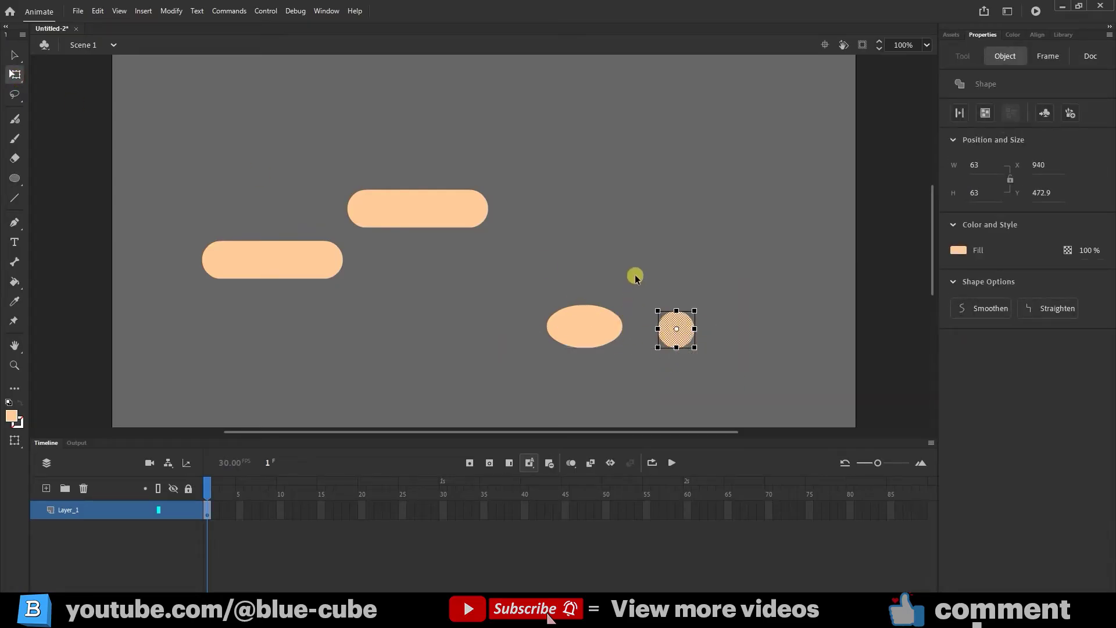
left_click_drag(636, 278, 523, 378)
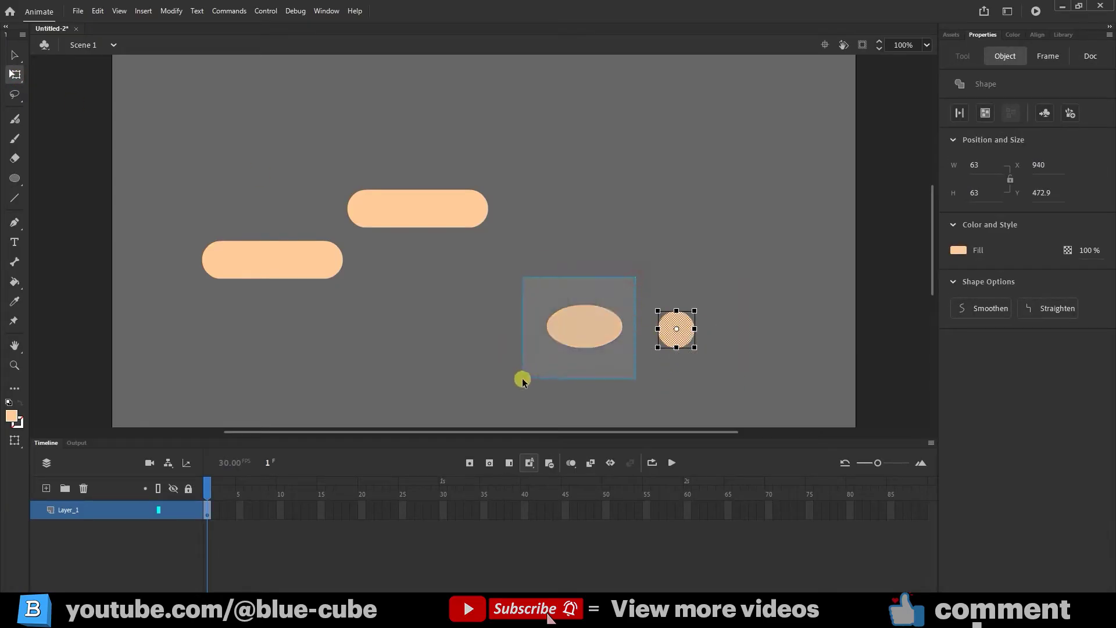
Convert the oval, then the small circle, to Movie Clip symbols and clear the selection.
right_click(605, 334)
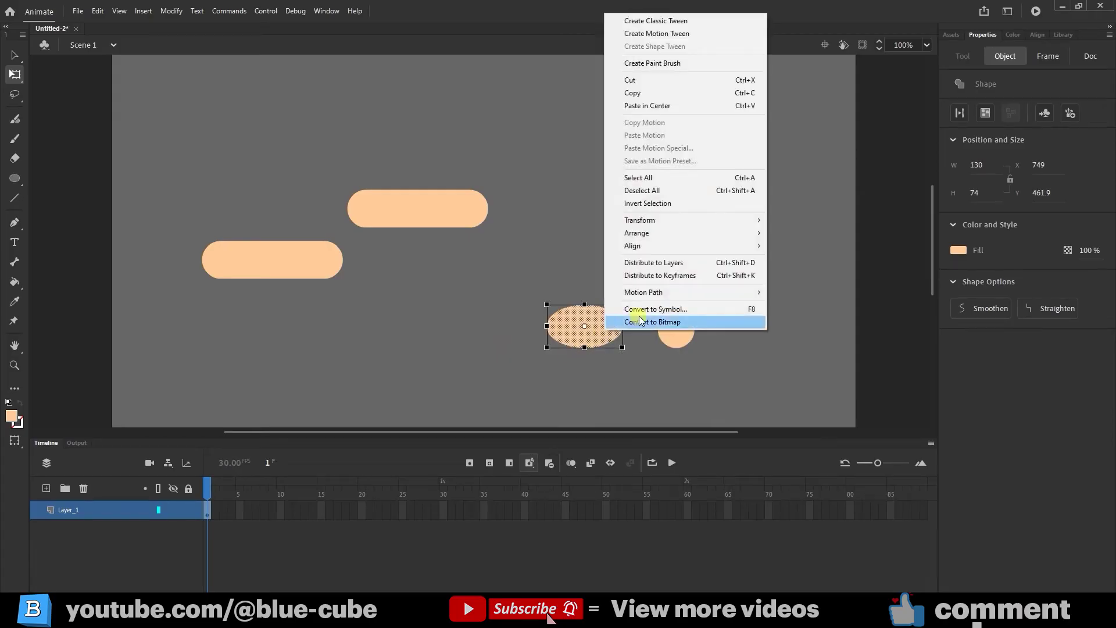
left_click(655, 309)
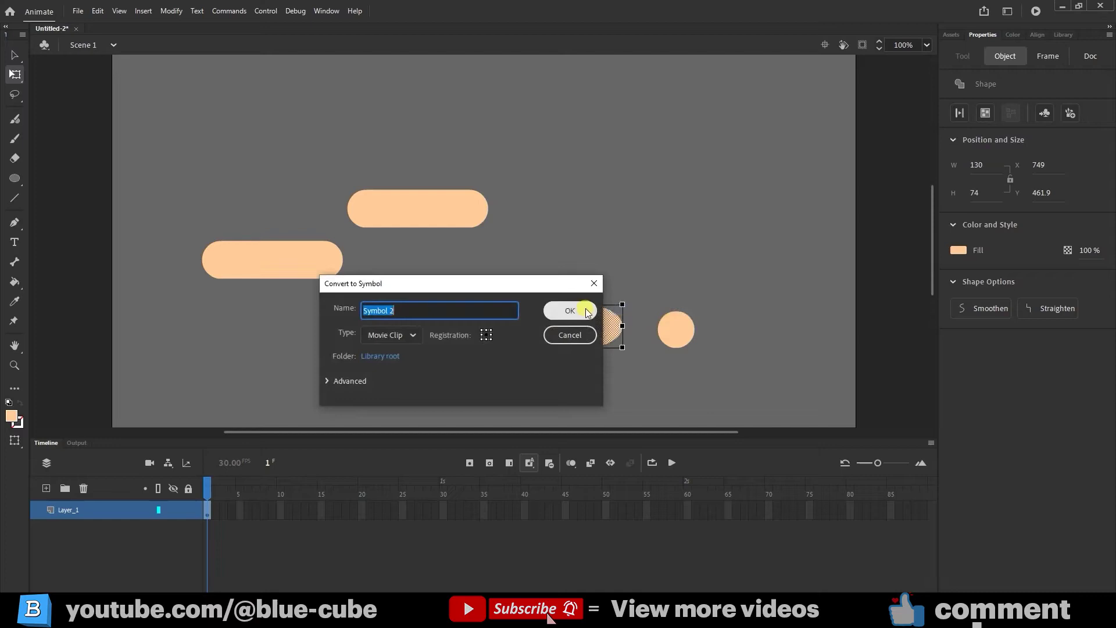
left_click(576, 310)
left_click_drag(753, 260, 642, 394)
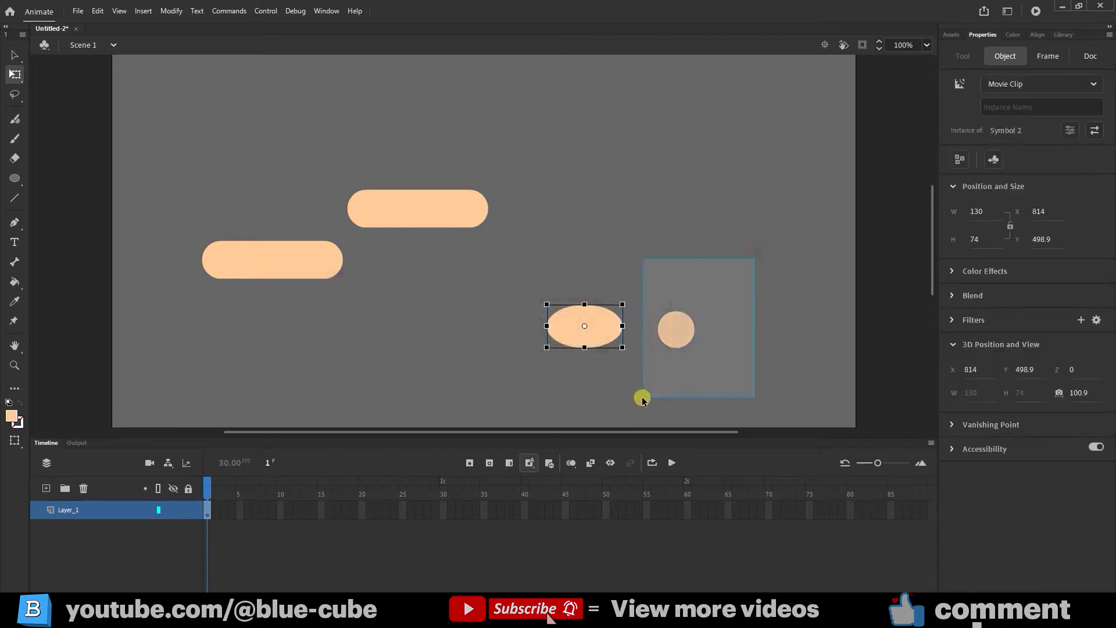
right_click(674, 328)
left_click(732, 313)
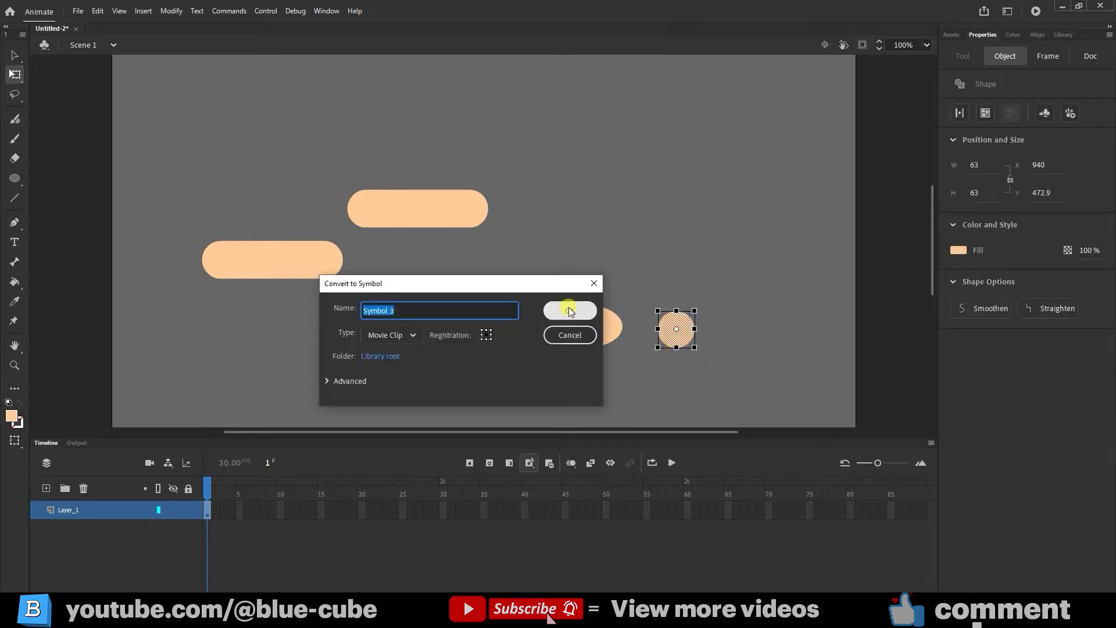
left_click(569, 306)
left_click(702, 258)
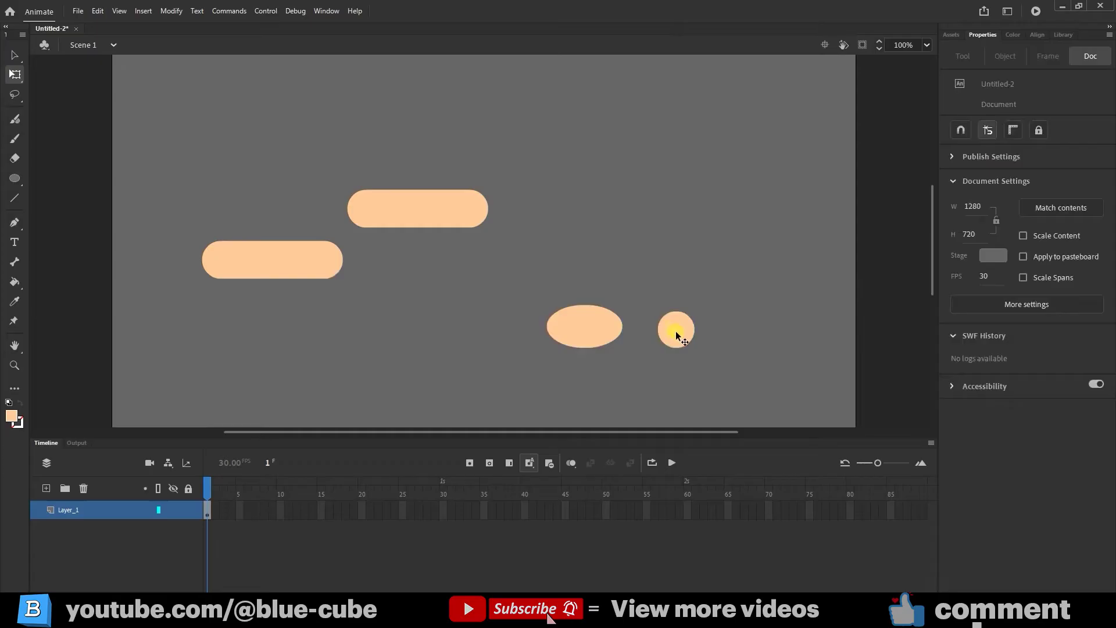
Draw bones from the left bar to the upper bar, then on to the oval and circle.
left_click_drag(816, 90, 180, 411)
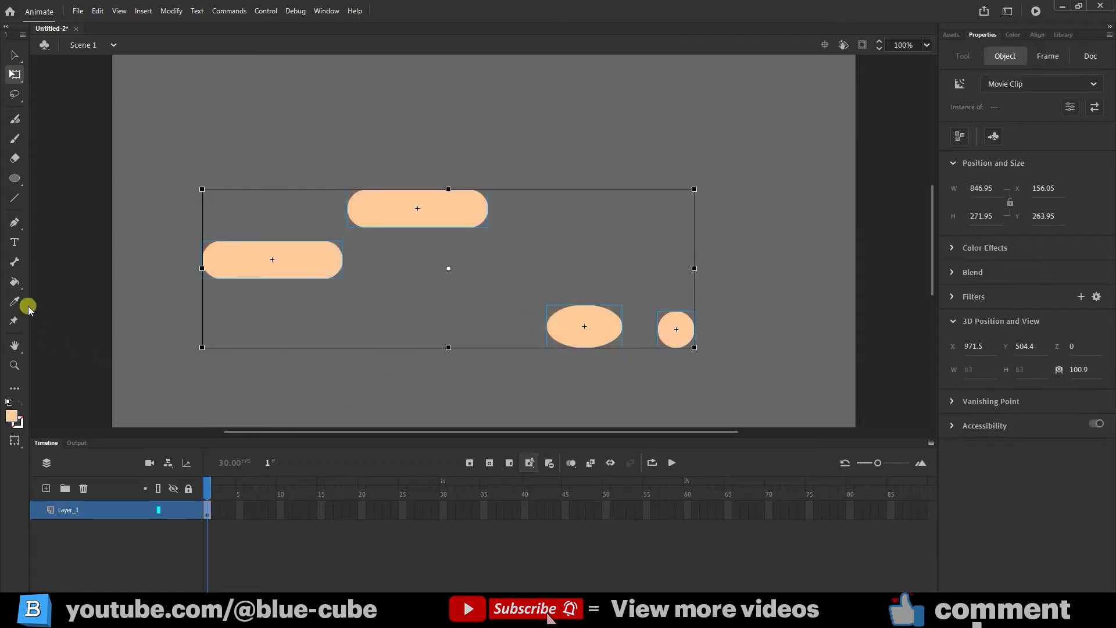
left_click(15, 261)
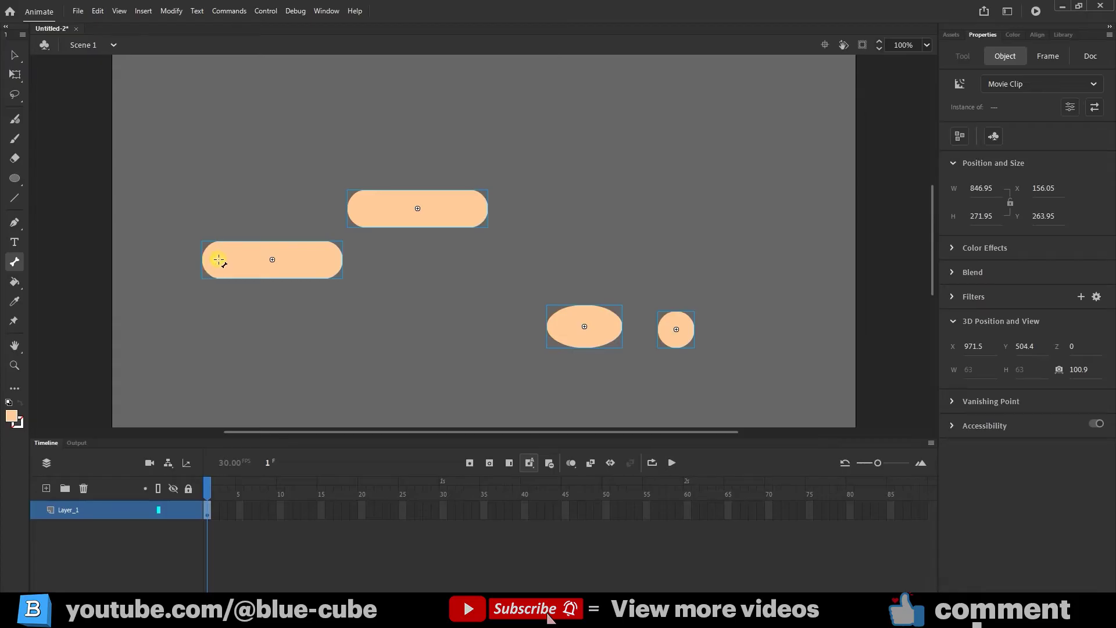
mouse_move(216, 261)
left_mouse_down()
mouse_move(276, 280)
mouse_move(230, 261)
mouse_move(446, 185)
left_mouse_up()
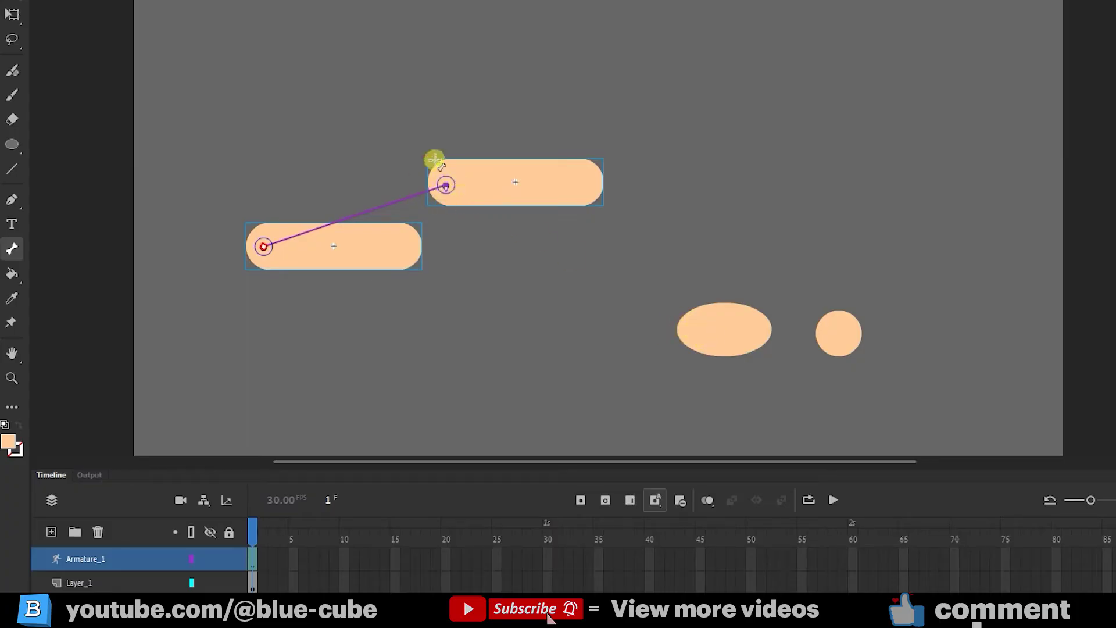
left_click_drag(453, 194, 688, 331)
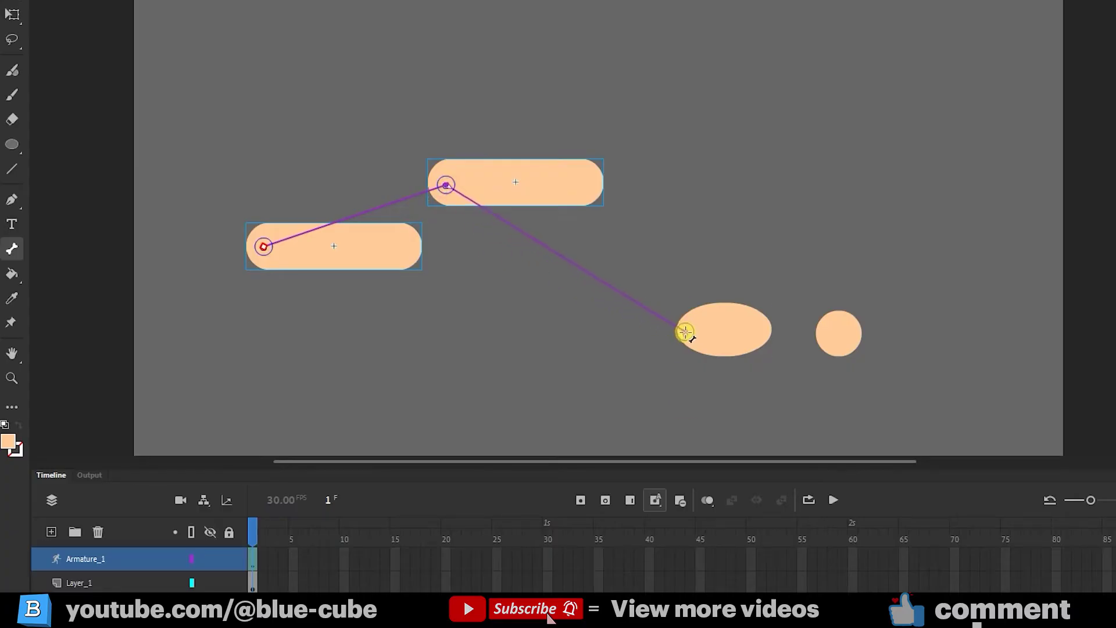
left_click_drag(685, 332, 685, 332)
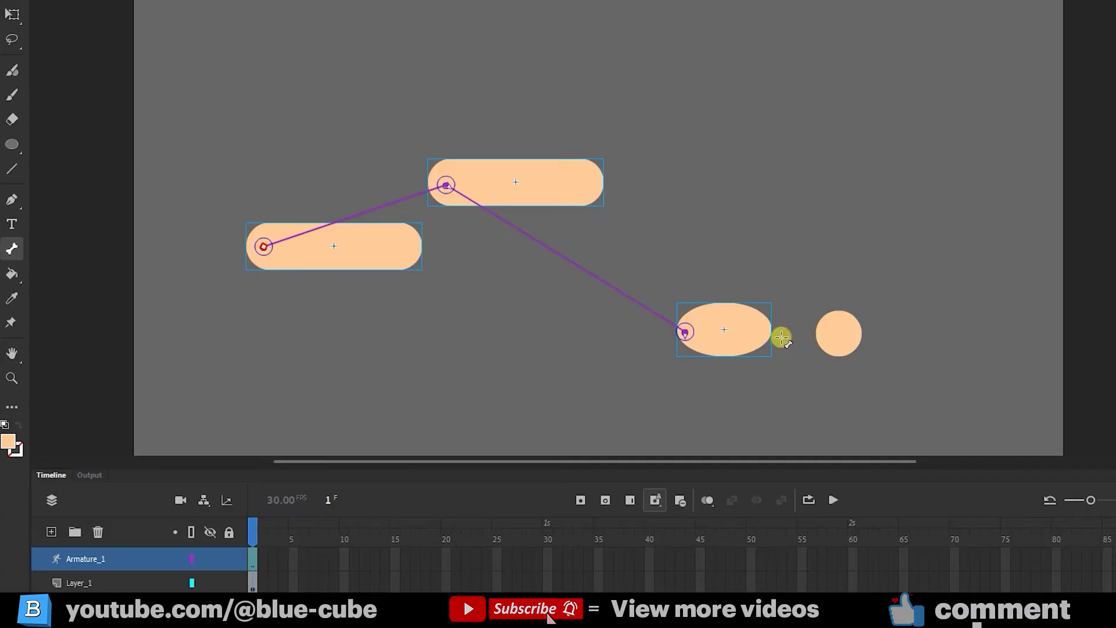
left_click_drag(685, 332, 836, 335)
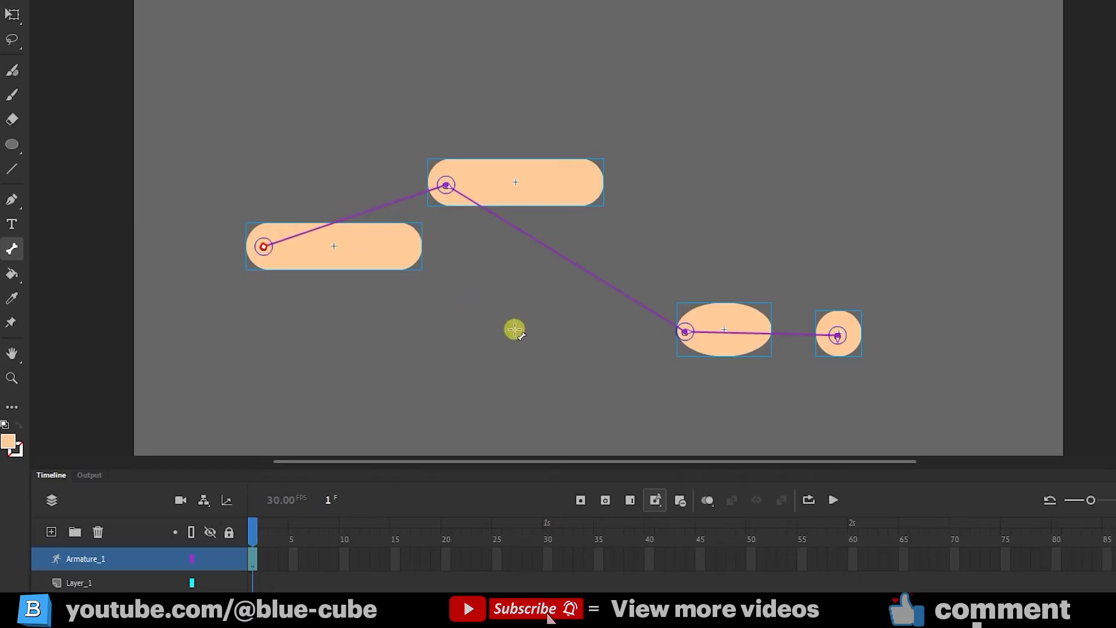
Set the Stage colour to white, then select the upper bar to view its joint settings.
left_click(15, 74)
left_click(796, 192)
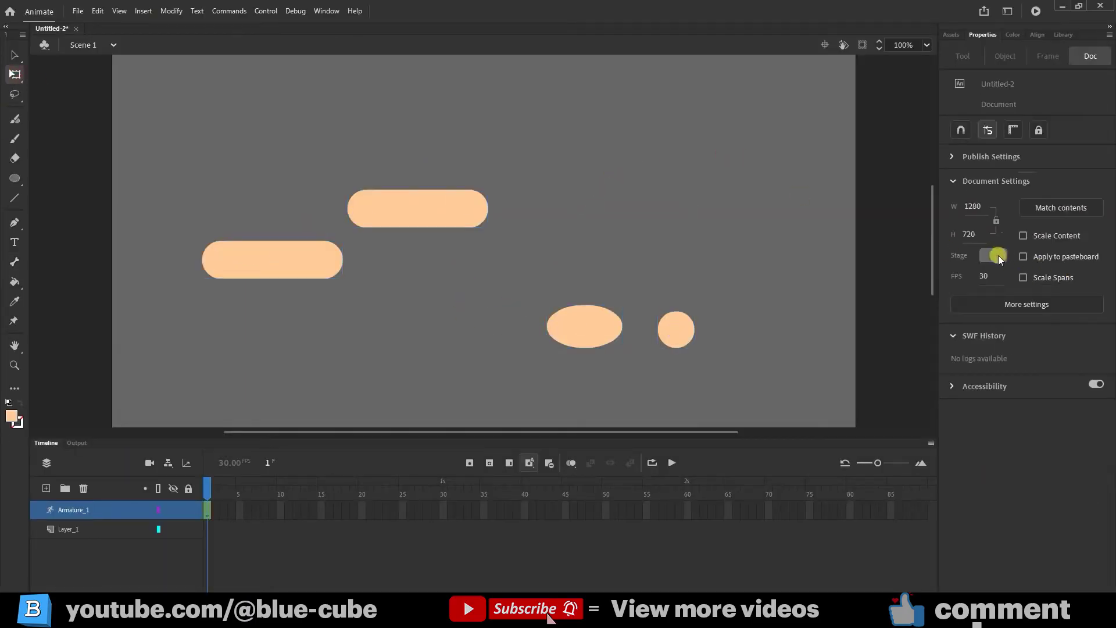
left_click(994, 256)
left_click(805, 327)
left_click(14, 55)
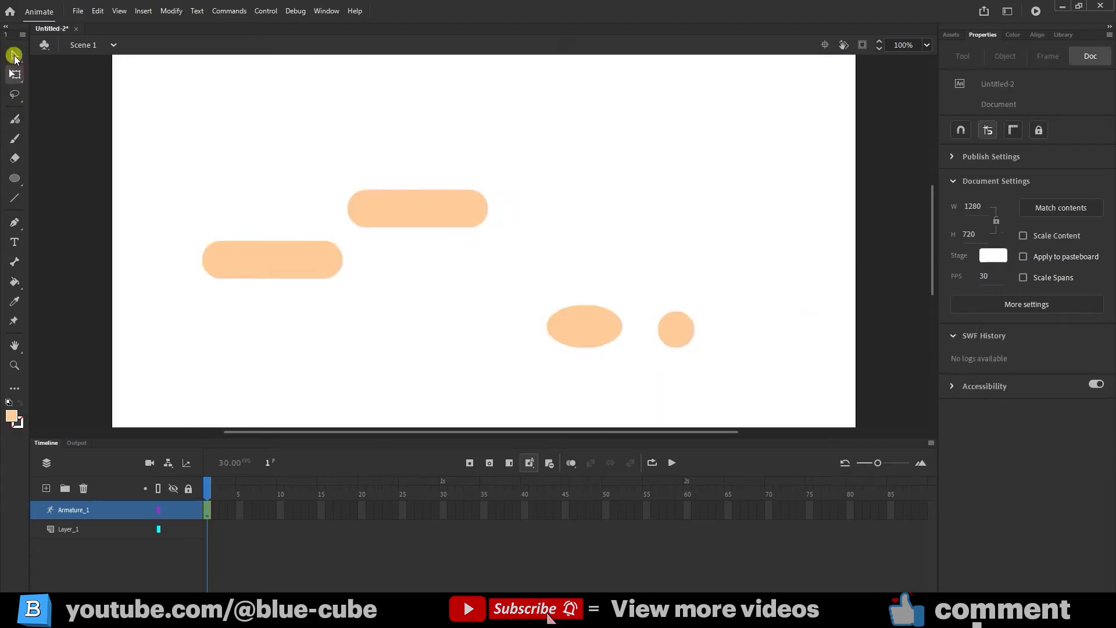
left_click(337, 199)
left_click(406, 219)
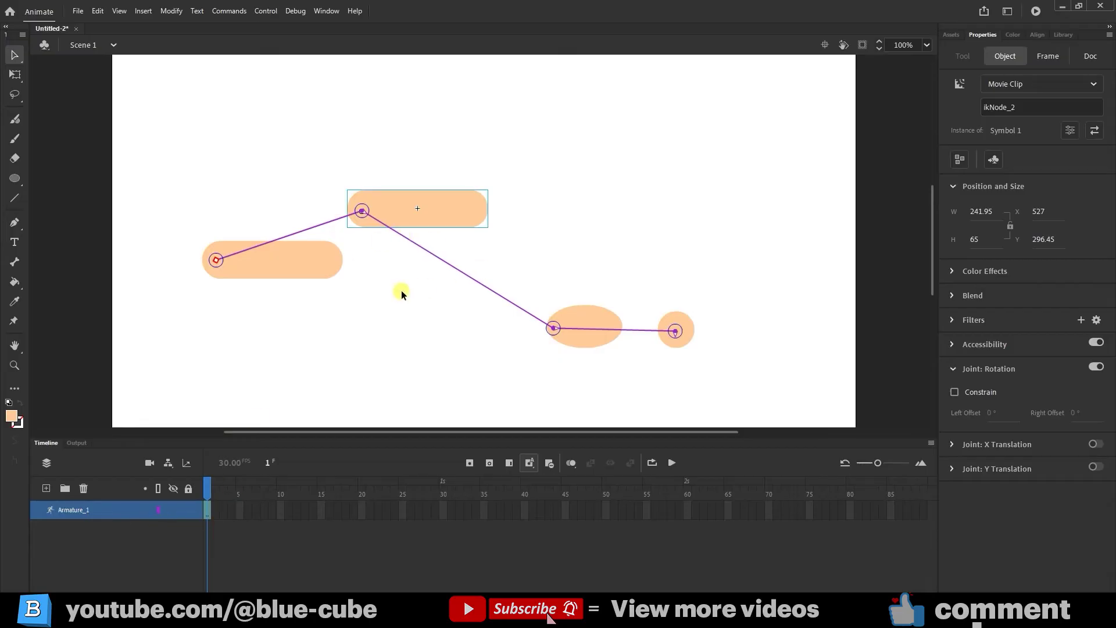
Test-pose the arm, undo it, and align the upper bar with the left bar.
mouse_move(675, 333)
left_mouse_down()
mouse_move(801, 166)
mouse_move(848, 263)
left_mouse_up()
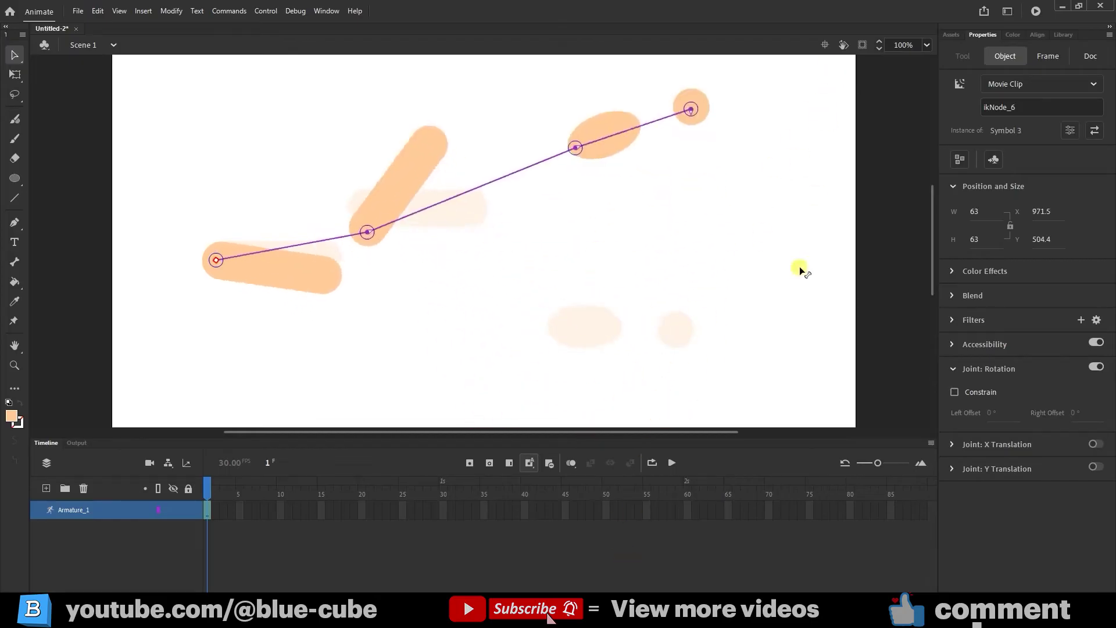
key("ctrl+z")
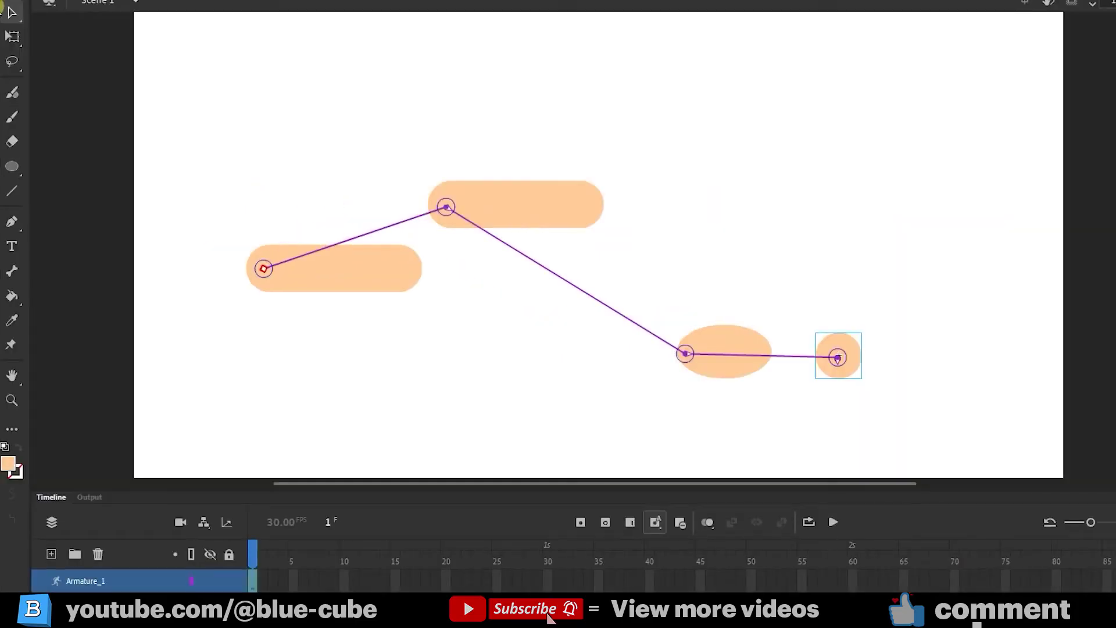
left_click(12, 36)
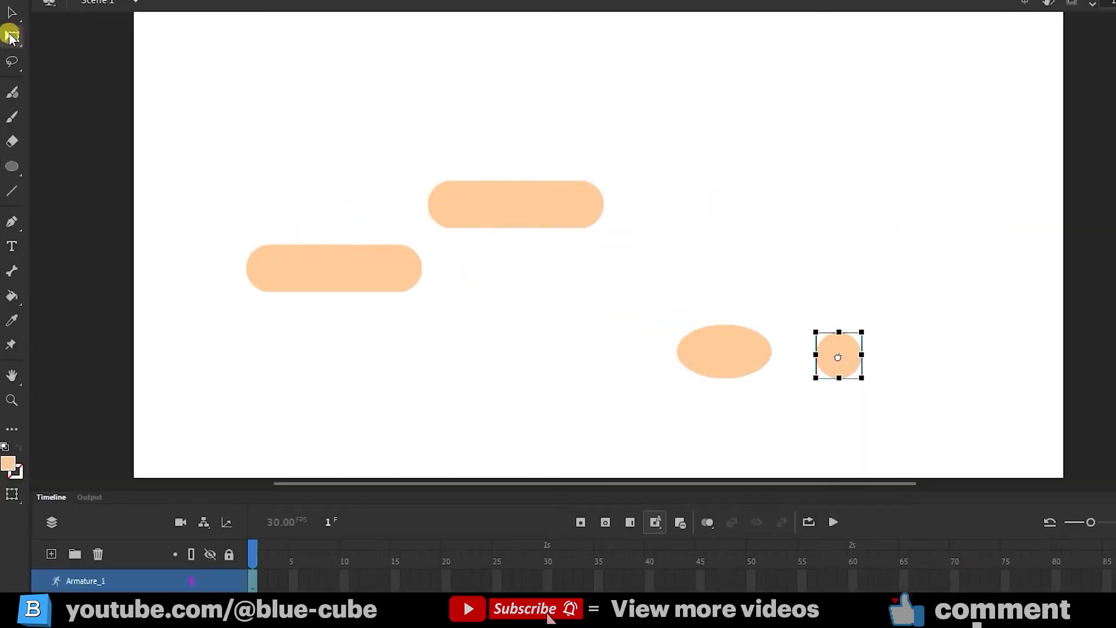
left_click(499, 210)
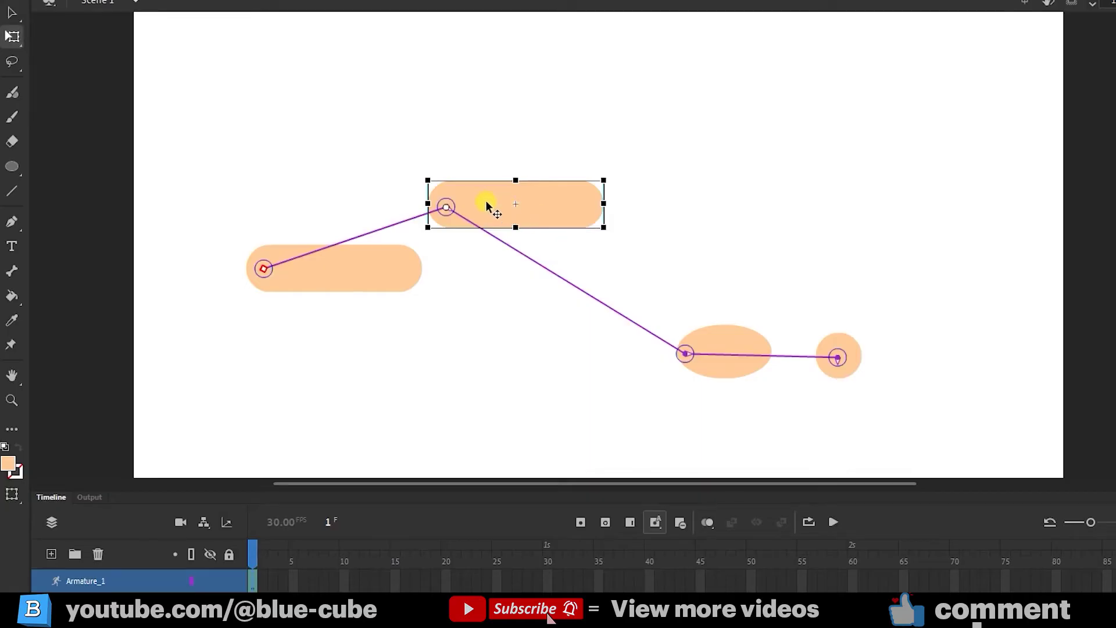
left_click_drag(486, 200, 439, 266)
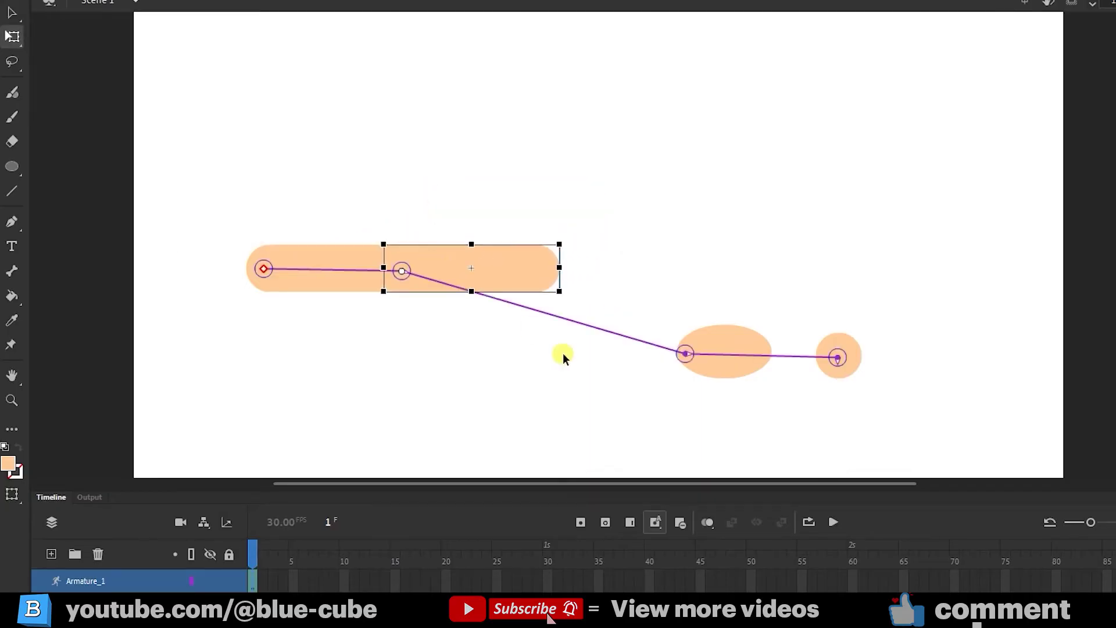
Move the ellipse and the small circle into the same horizontal line.
left_click(727, 358)
mouse_move(731, 363)
left_mouse_down()
mouse_move(580, 281)
mouse_move(588, 274)
left_mouse_up()
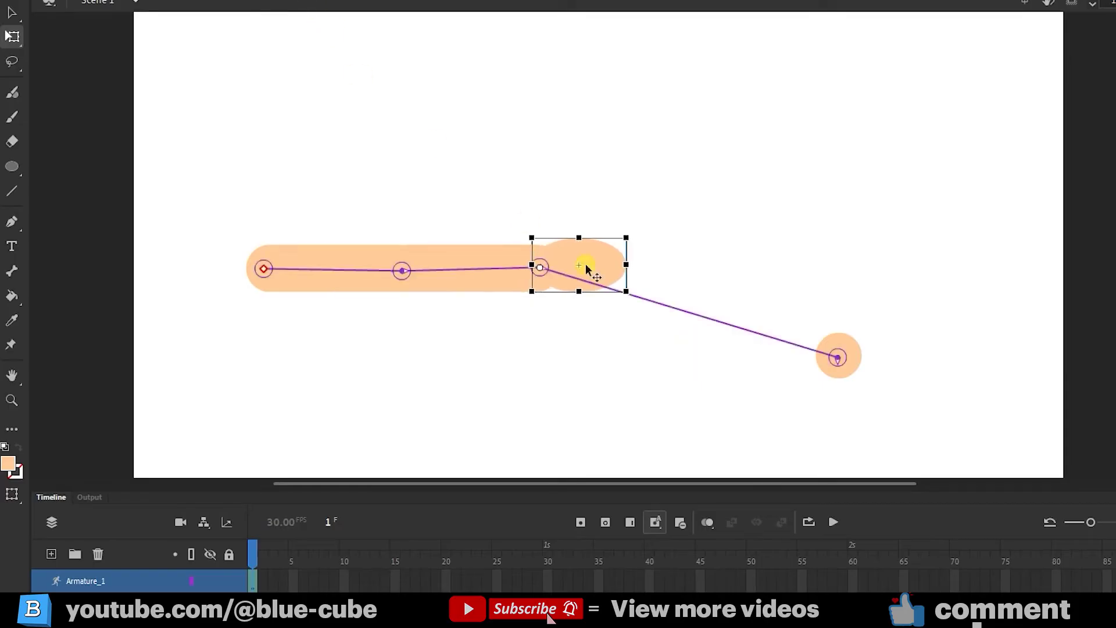
key("Down")
key("Down")
key("Down")
key("Down")
key("Down")
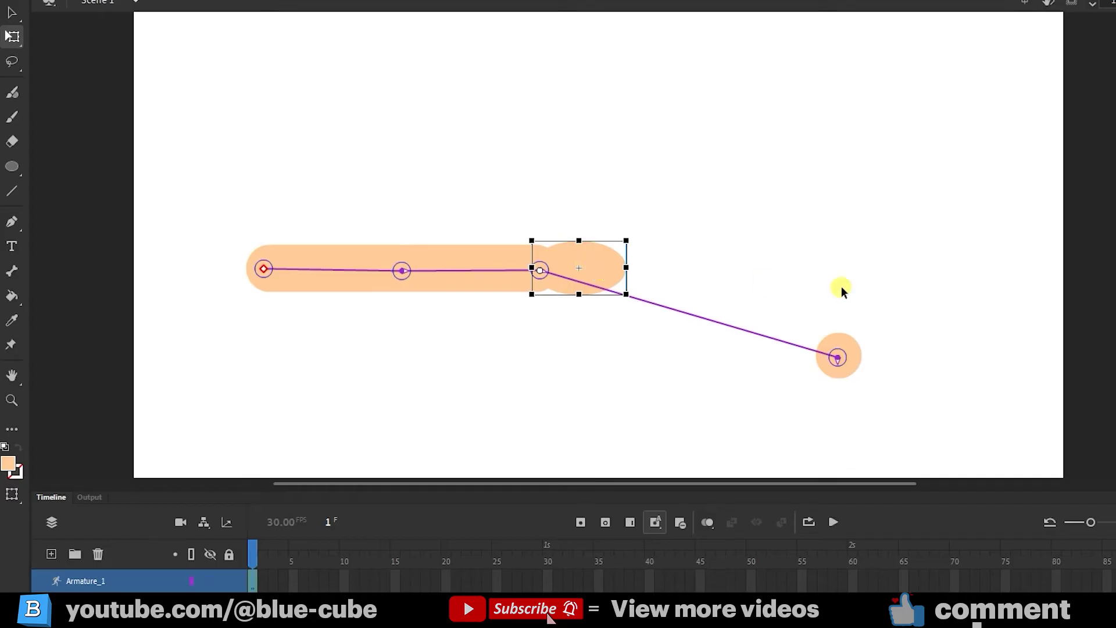
left_click(12, 36)
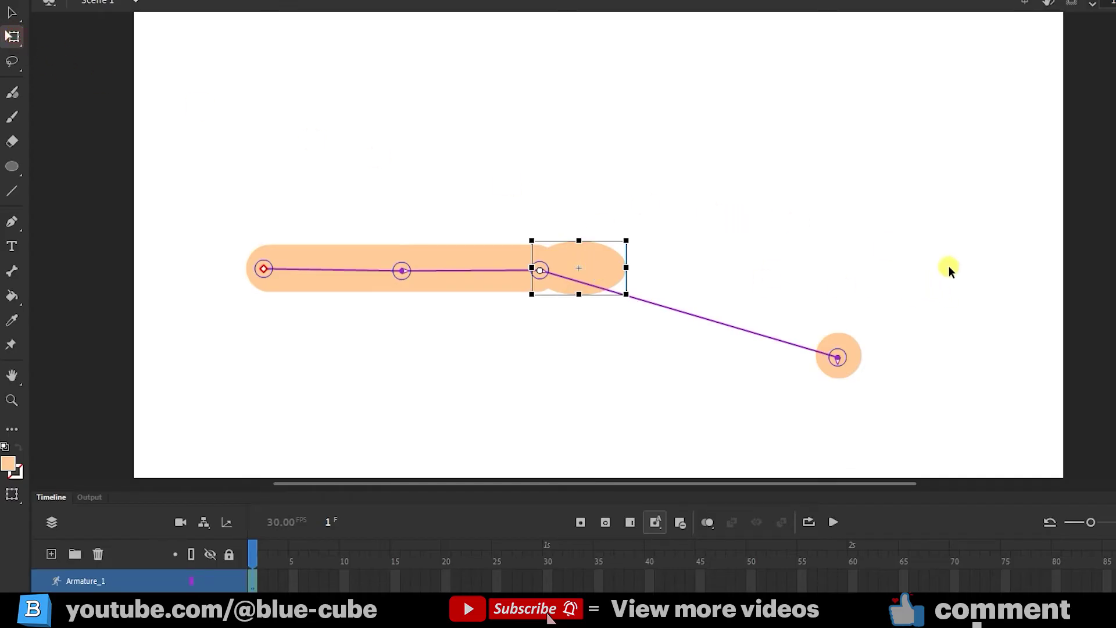
left_click_drag(935, 286, 786, 408)
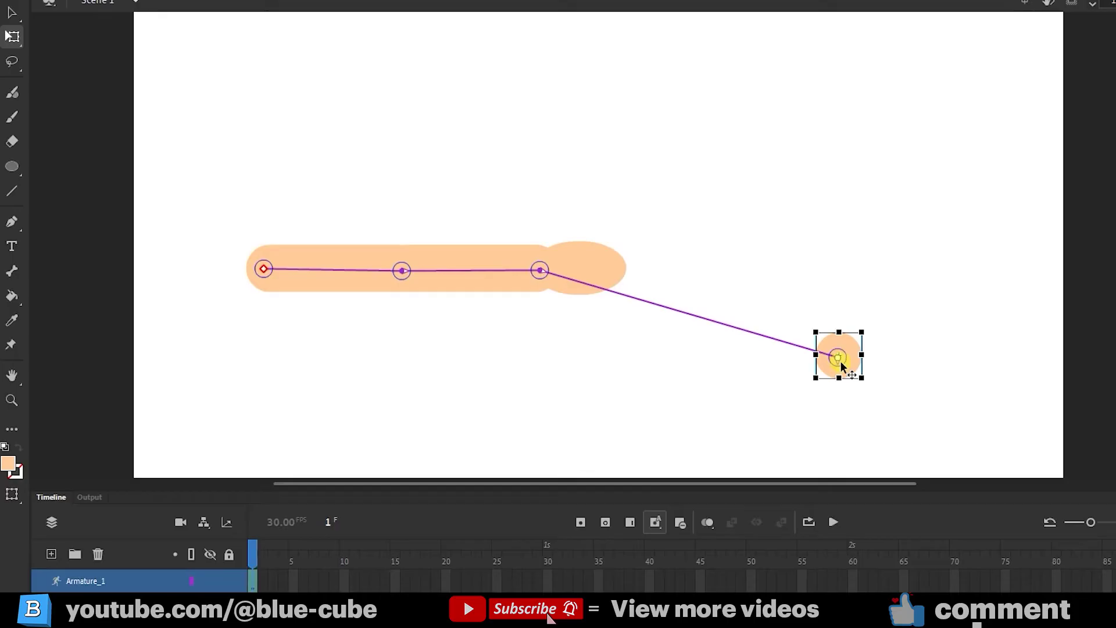
left_click_drag(841, 365, 682, 277)
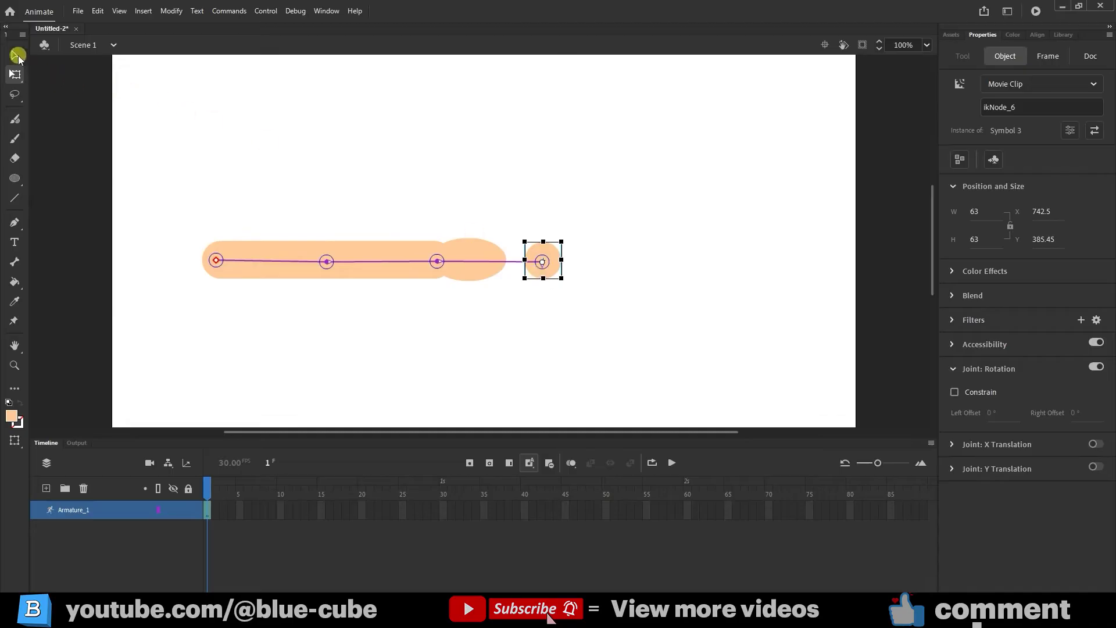
left_click(12, 55)
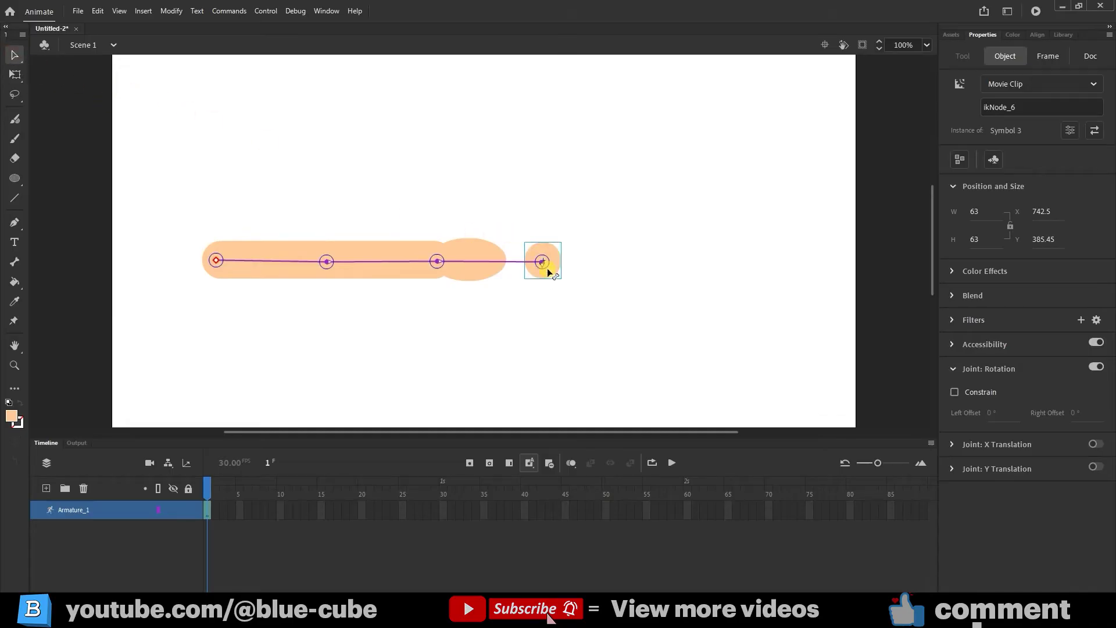
mouse_move(551, 270)
left_mouse_down()
mouse_move(603, 593)
mouse_move(319, 186)
mouse_move(379, 165)
mouse_move(349, 264)
mouse_move(423, 207)
mouse_move(393, 195)
left_mouse_up()
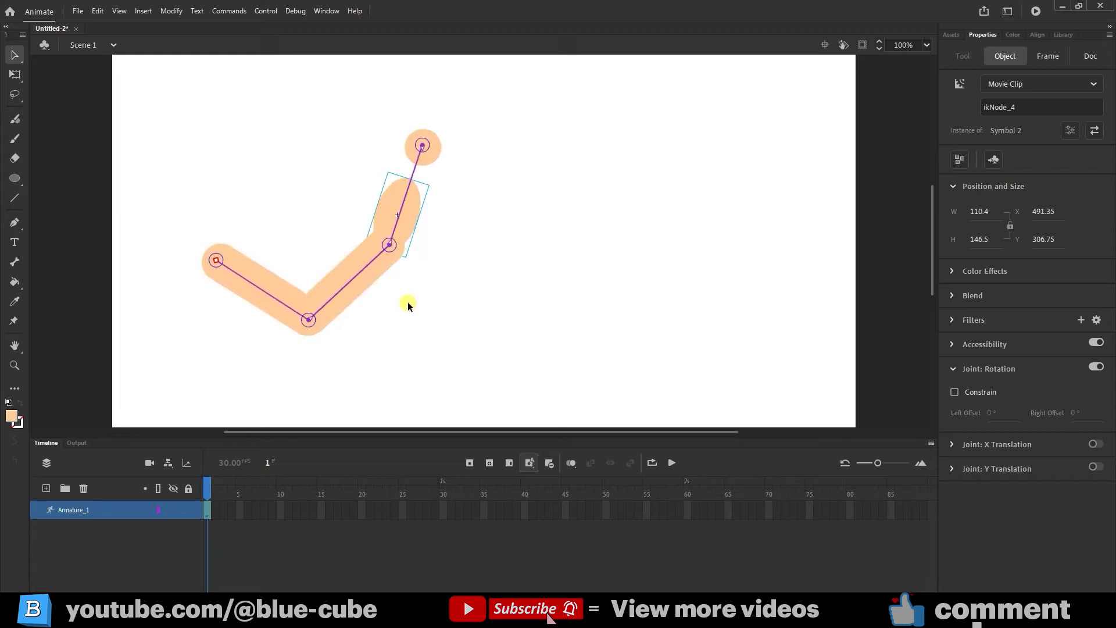
left_click_drag(407, 302, 581, 293)
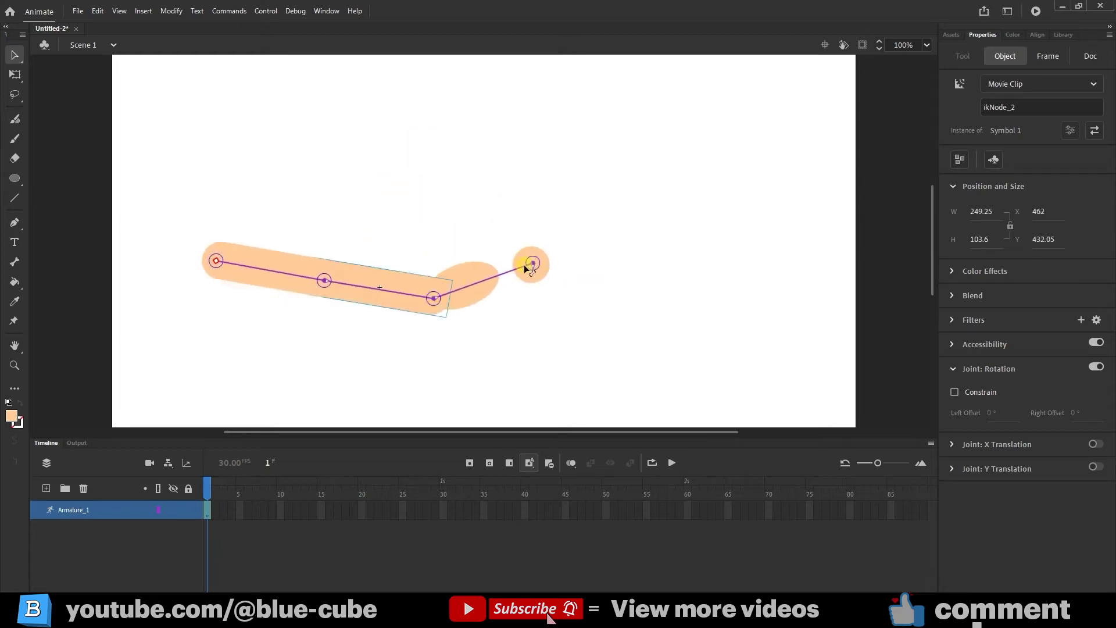
key("ctrl+z")
key("ctrl+z")
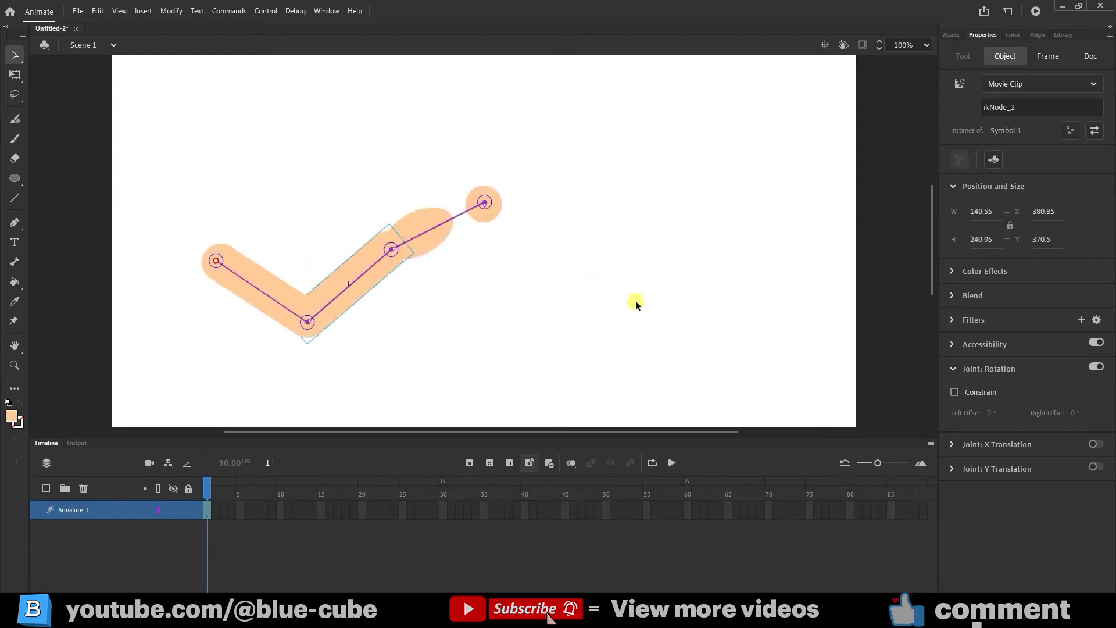
key("ctrl+z")
key("ctrl+z")
key("ctrl+z")
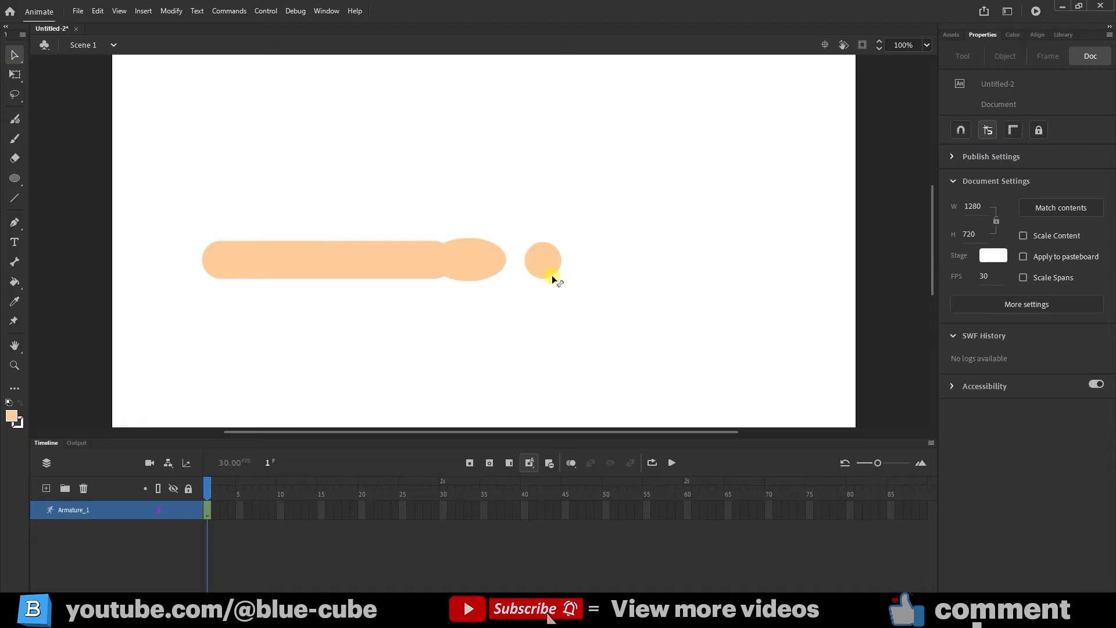
key("ctrl+y")
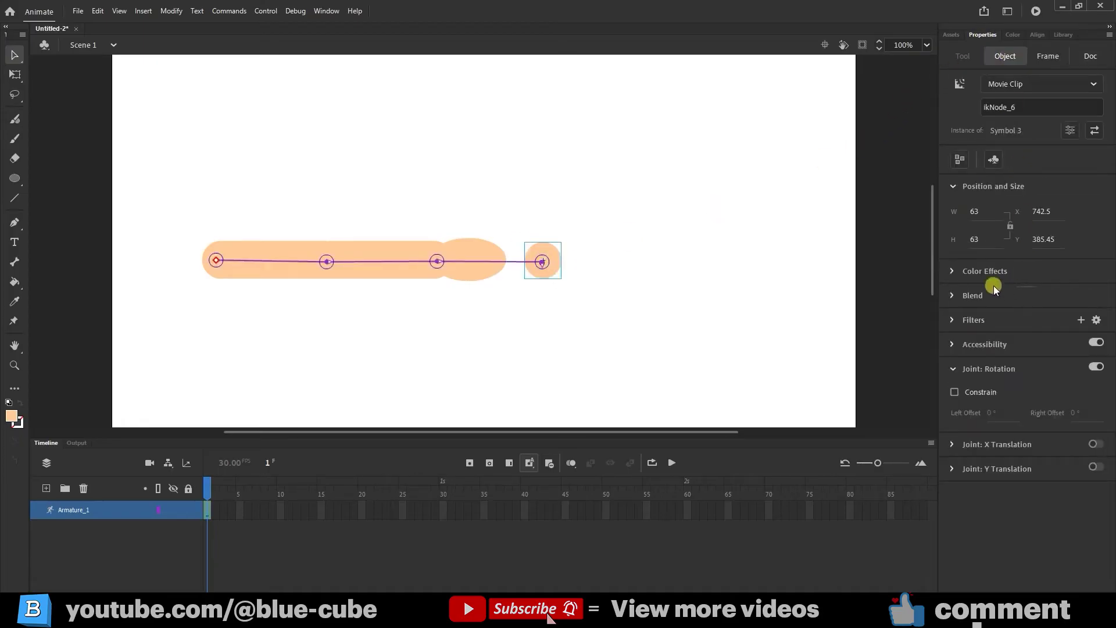
Set the end circle's Color Effect to Alpha at 0%.
left_click(952, 271)
left_click(963, 296)
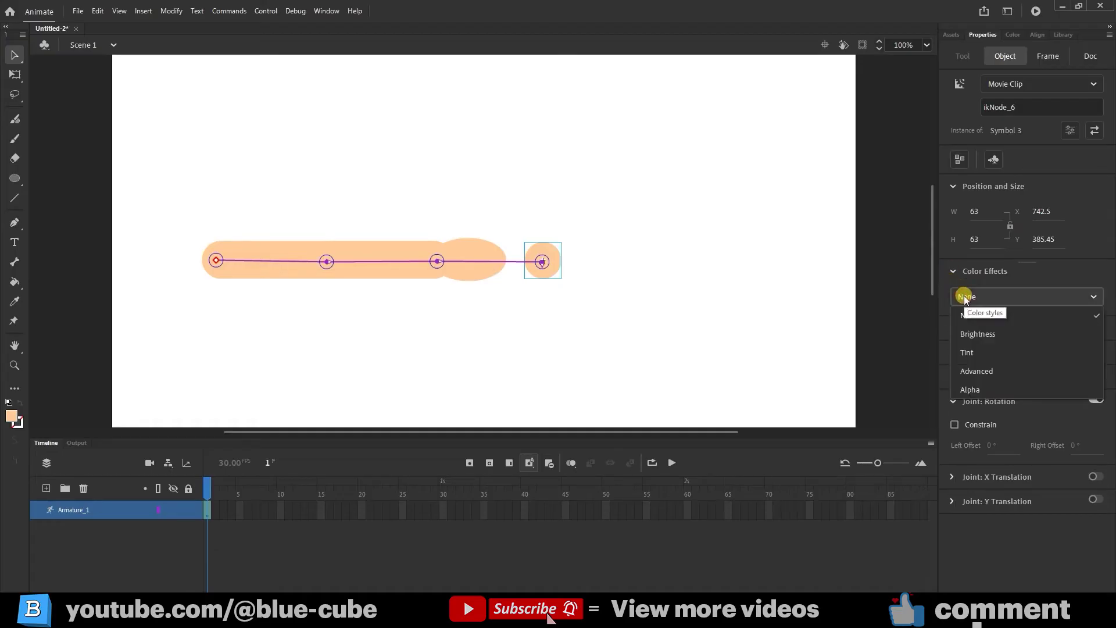
left_click(975, 389)
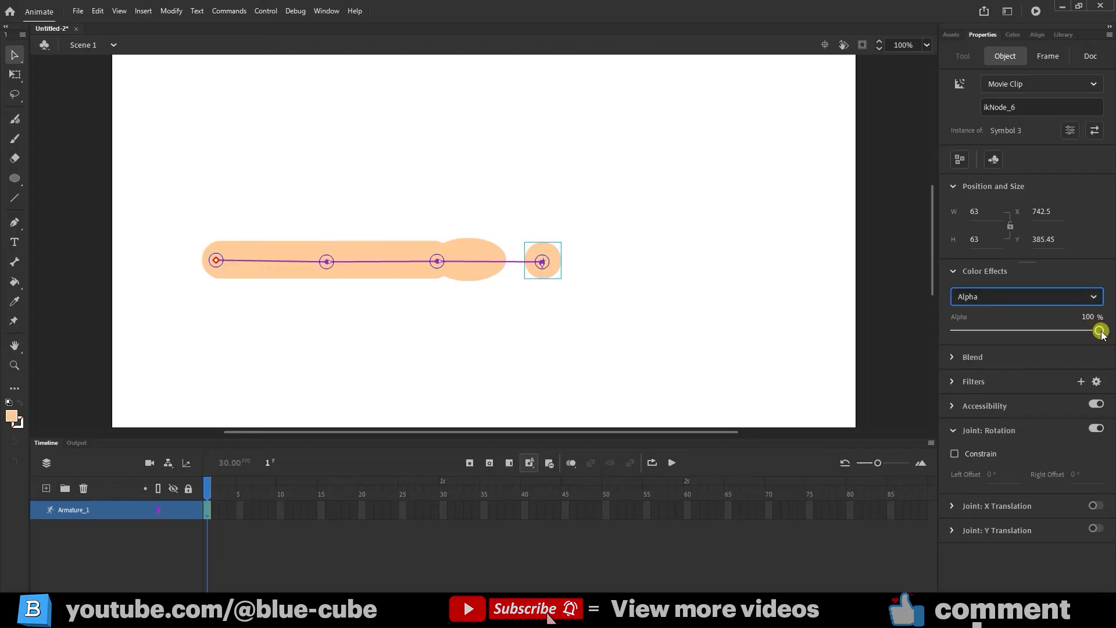
left_click_drag(1101, 331, 943, 329)
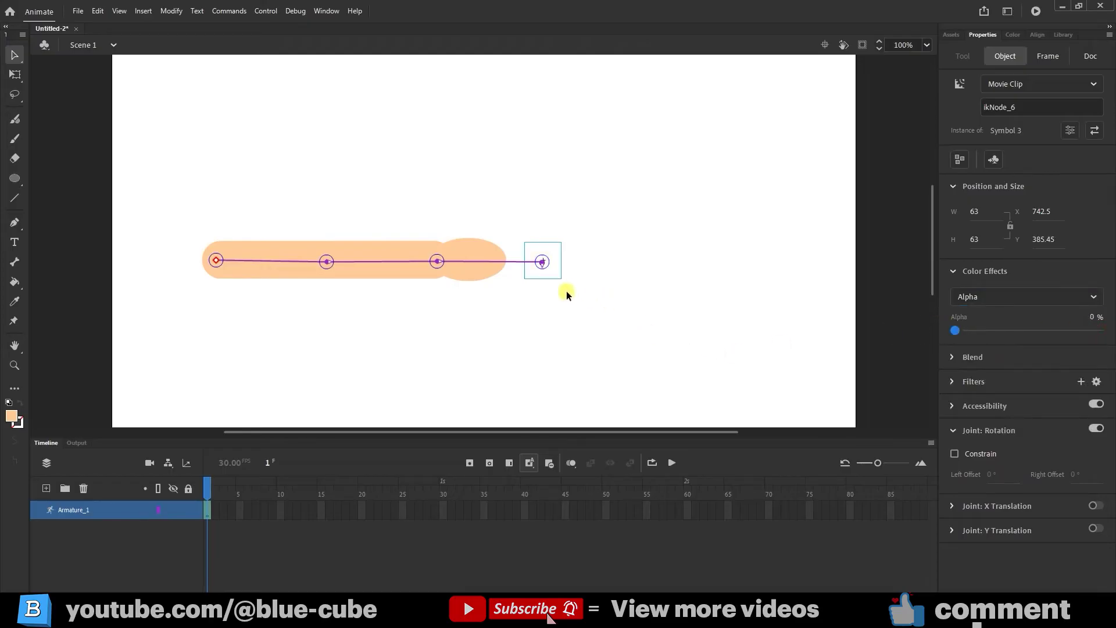
Test-bend the arm by dragging its end joint and forearm, then straighten it.
left_click(543, 261)
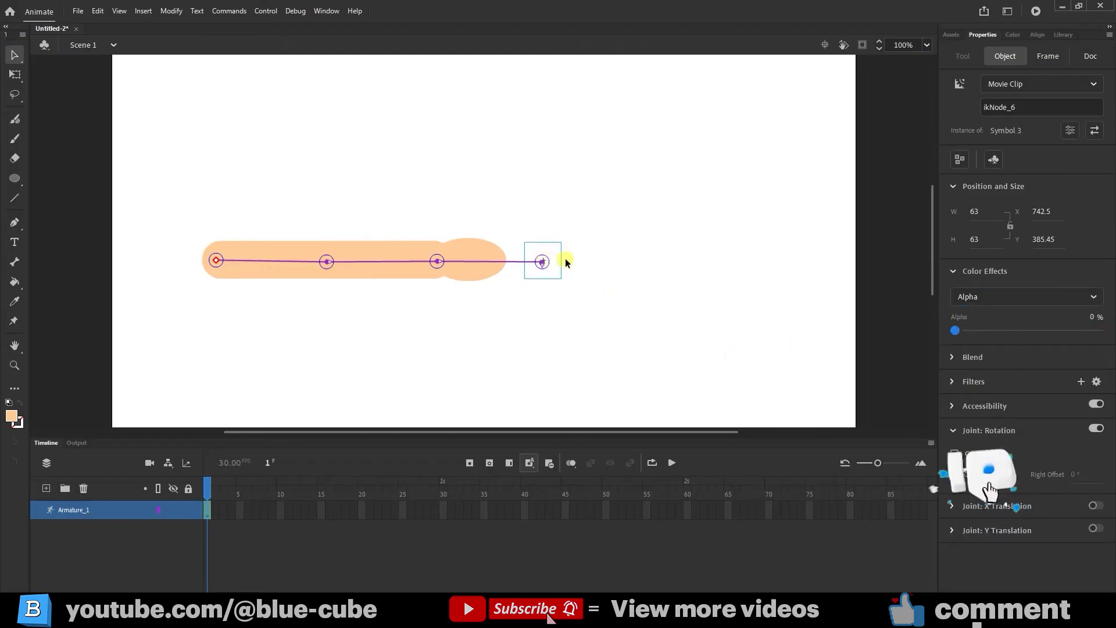
left_click(606, 264)
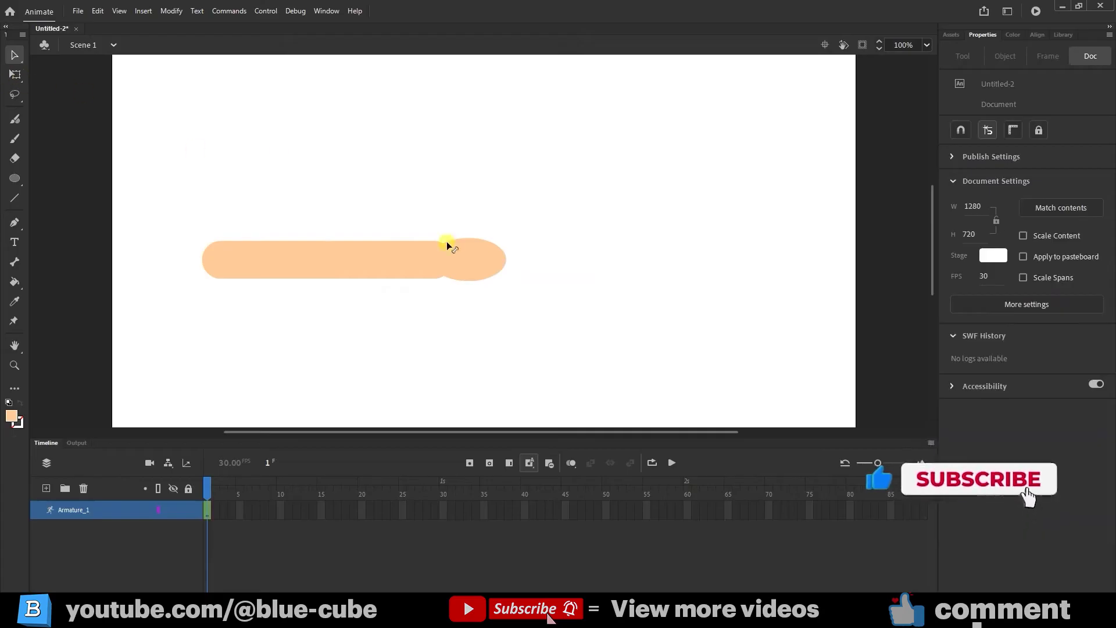
left_click(455, 269)
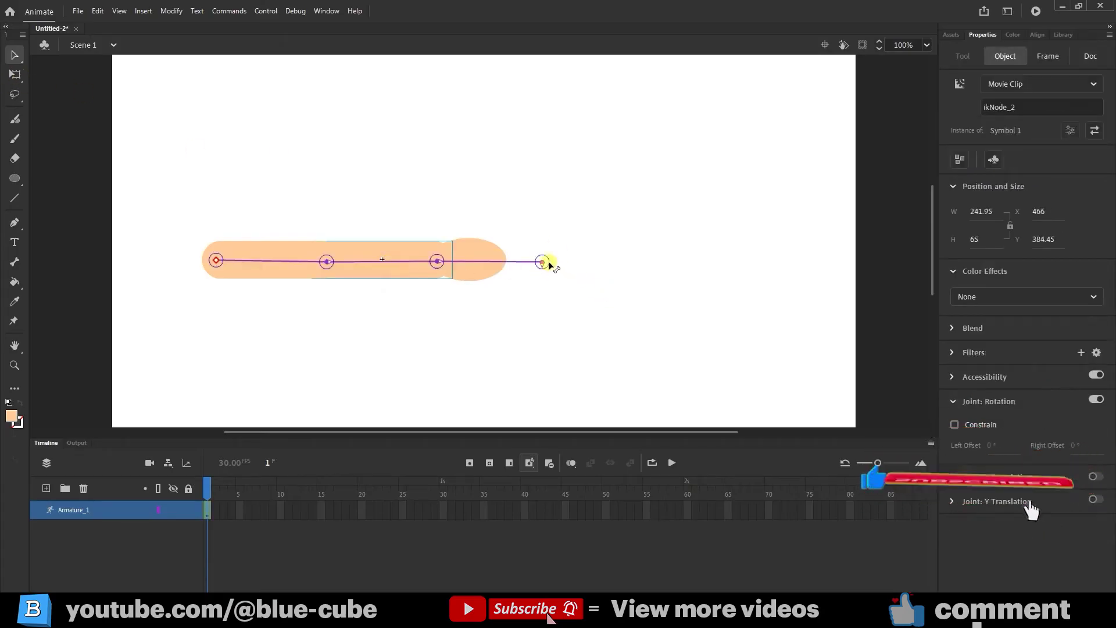
mouse_move(542, 262)
left_mouse_down()
mouse_move(459, 128)
mouse_move(474, 149)
left_mouse_up()
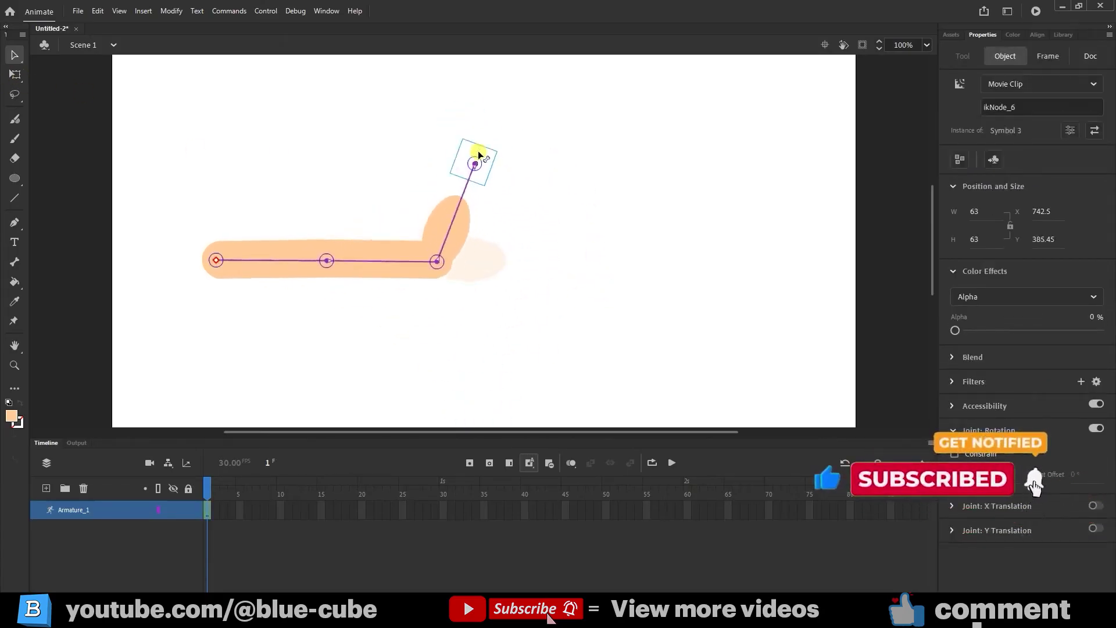
left_click_drag(366, 244, 374, 145)
left_click_drag(337, 91, 808, 269)
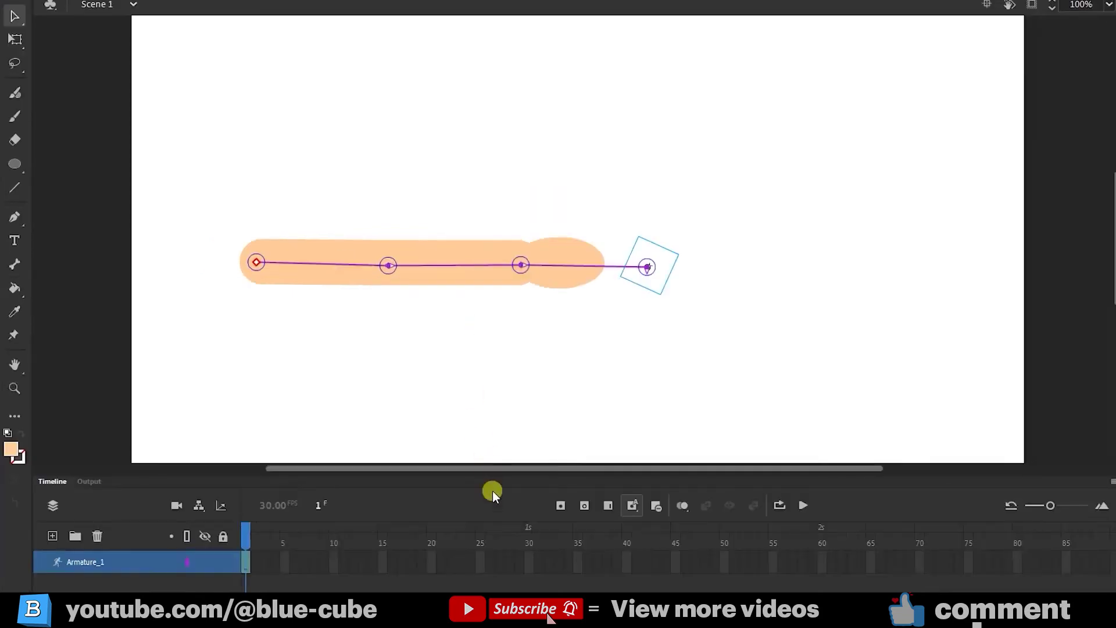
Insert a pose keyframe at frame 30 with the arm bent upward.
left_click(531, 564)
left_click(560, 506)
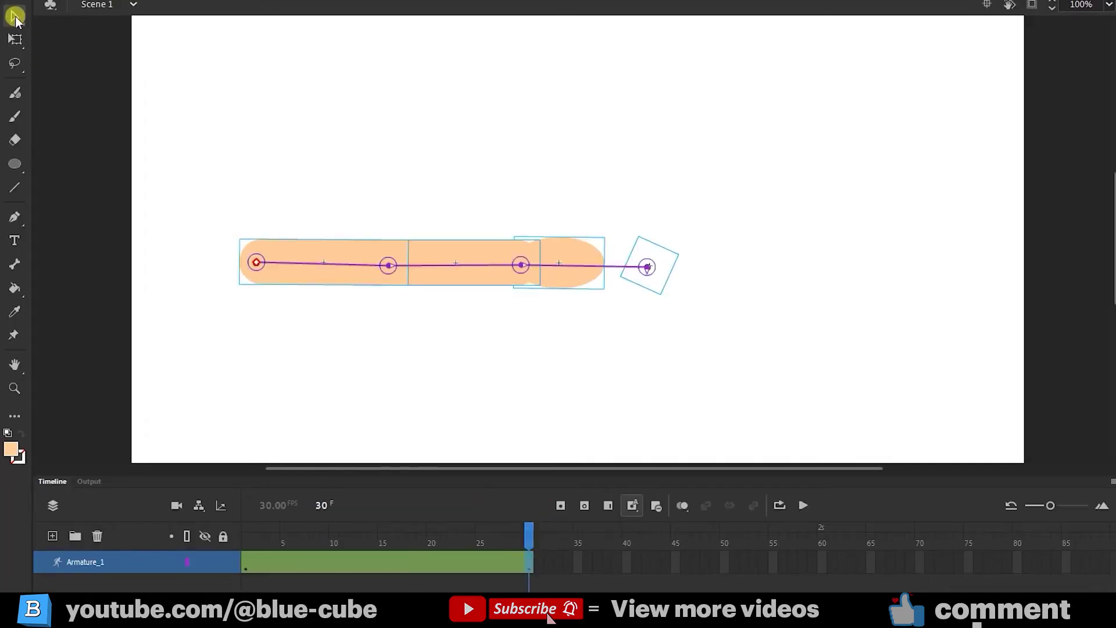
mouse_move(439, 263)
left_mouse_down()
mouse_move(474, 237)
mouse_move(405, 250)
mouse_move(444, 187)
mouse_move(444, 150)
mouse_move(417, 149)
mouse_move(423, 143)
left_mouse_up()
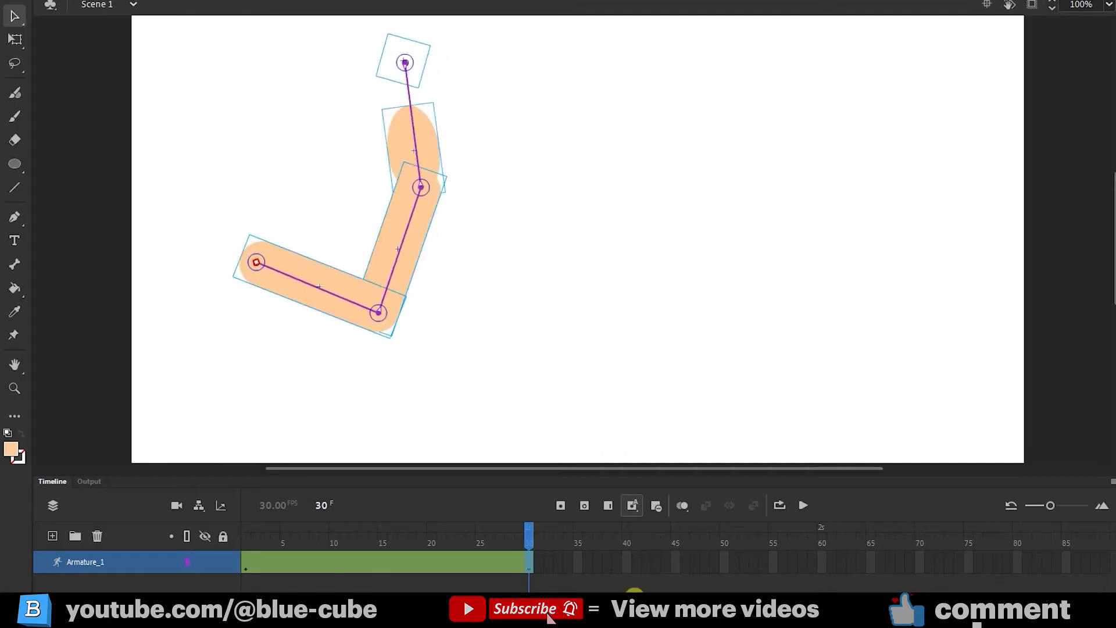
mouse_move(529, 528)
left_mouse_down()
mouse_move(256, 489)
mouse_move(508, 481)
mouse_move(527, 508)
mouse_move(366, 535)
mouse_move(531, 536)
left_mouse_up()
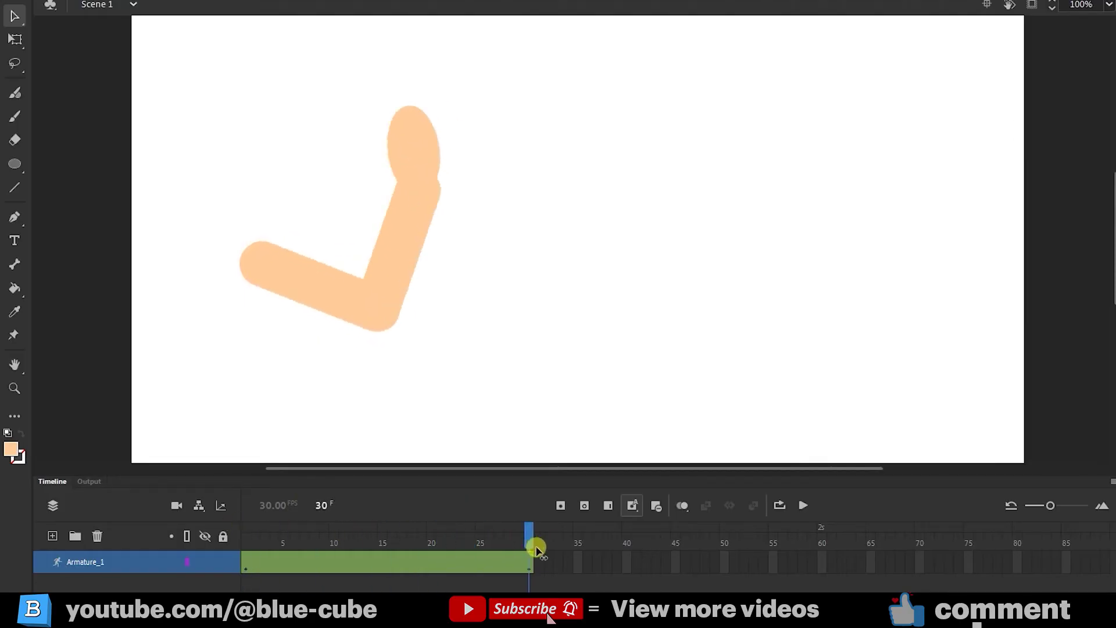
Copy the straight pose from frame 1 and paste it at frame 60.
left_click(246, 567)
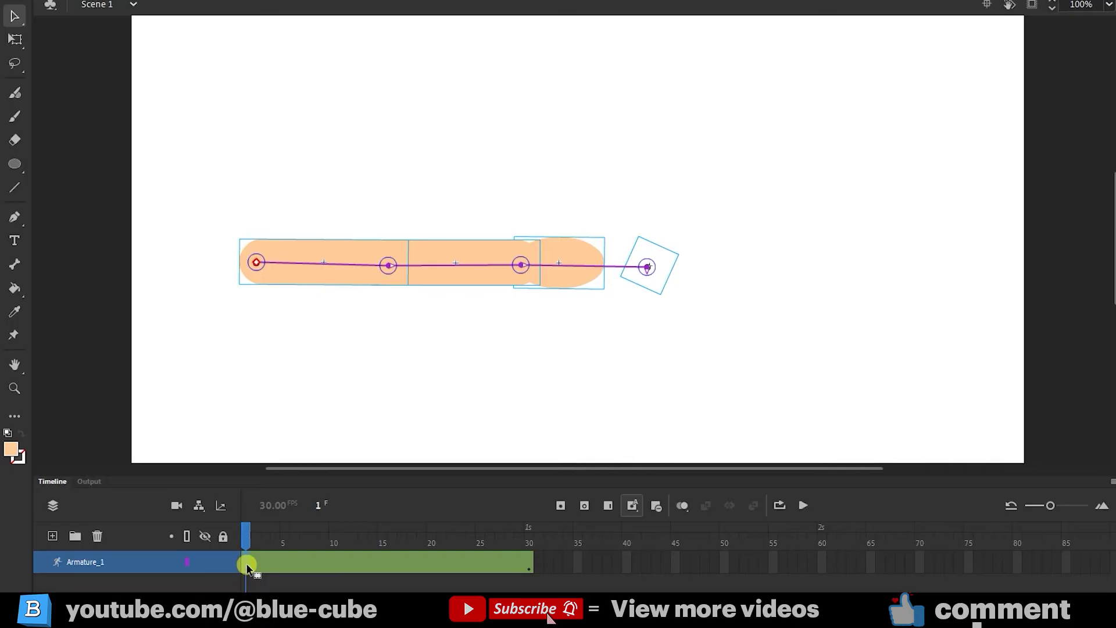
right_click(247, 565)
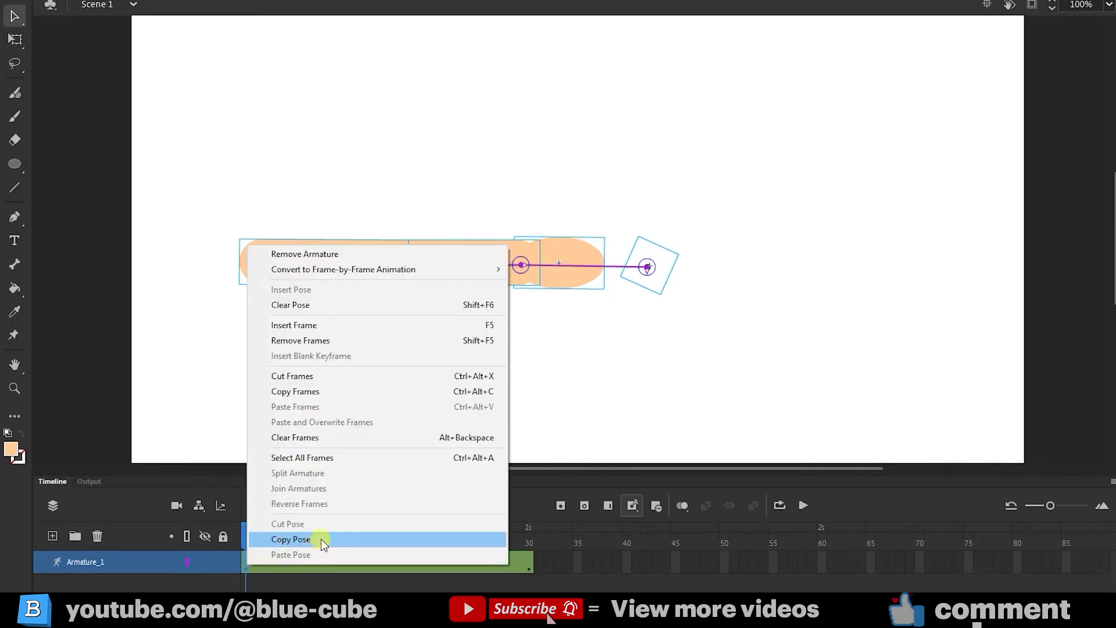
left_click(289, 539)
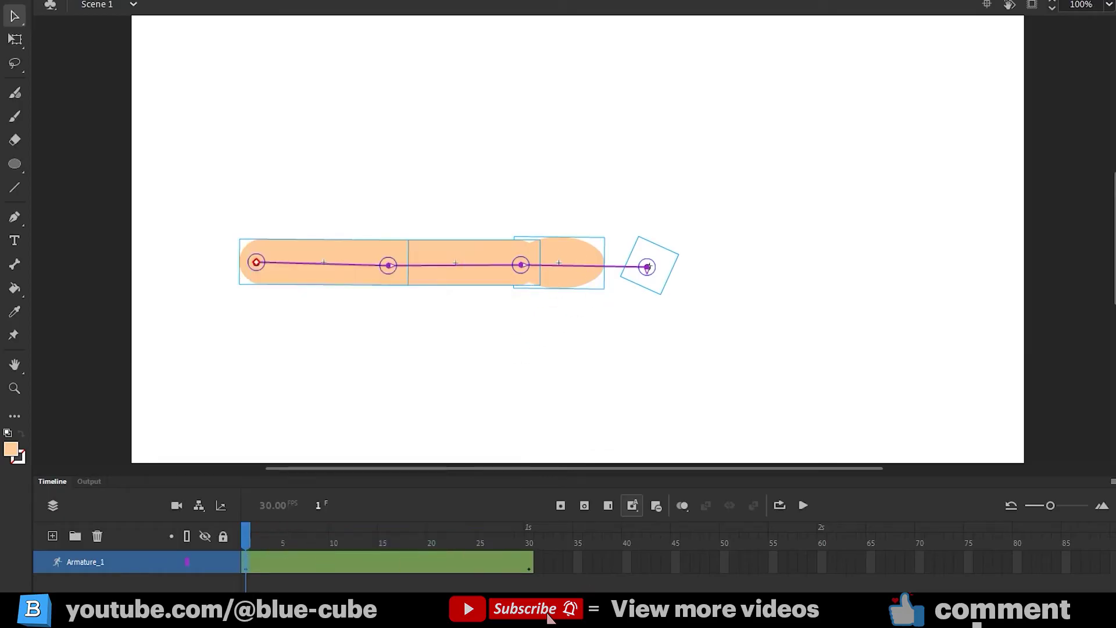
right_click(822, 561)
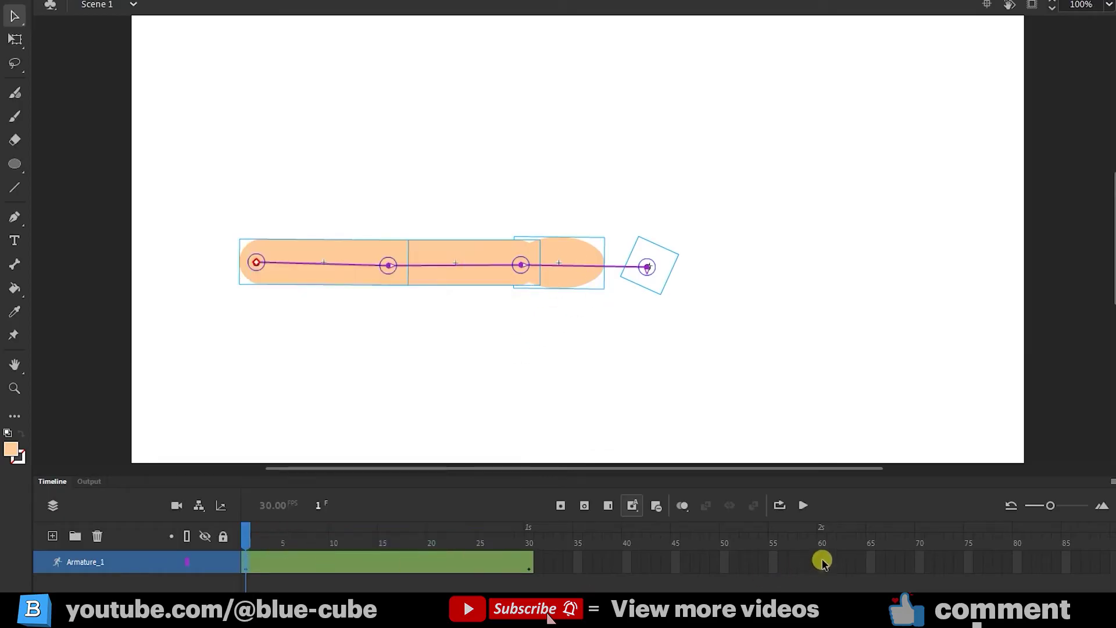
left_click(609, 505)
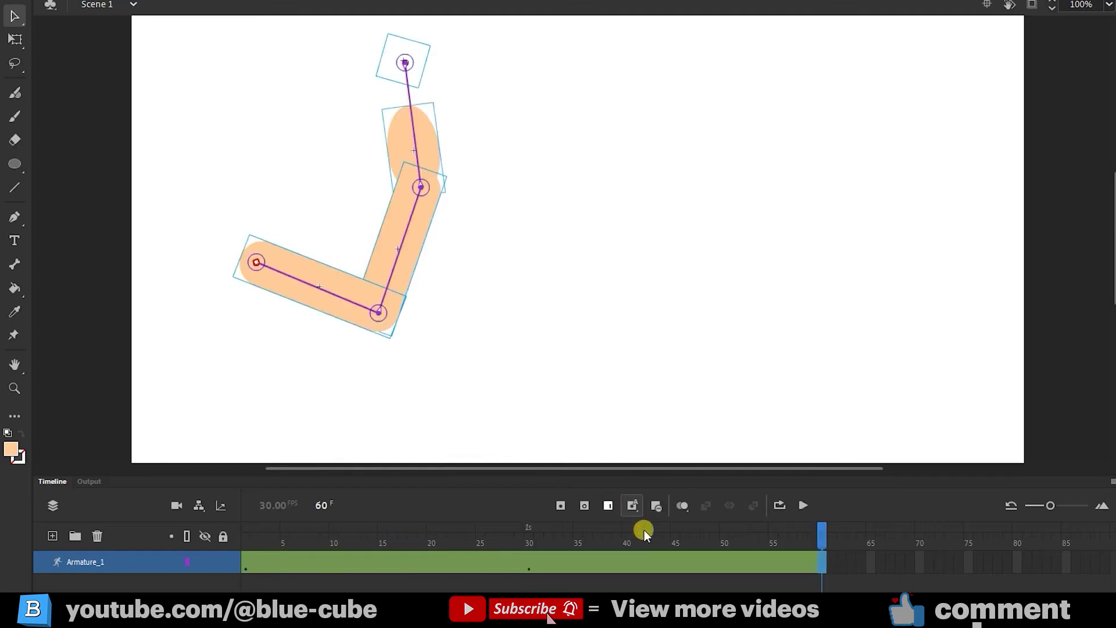
right_click(822, 563)
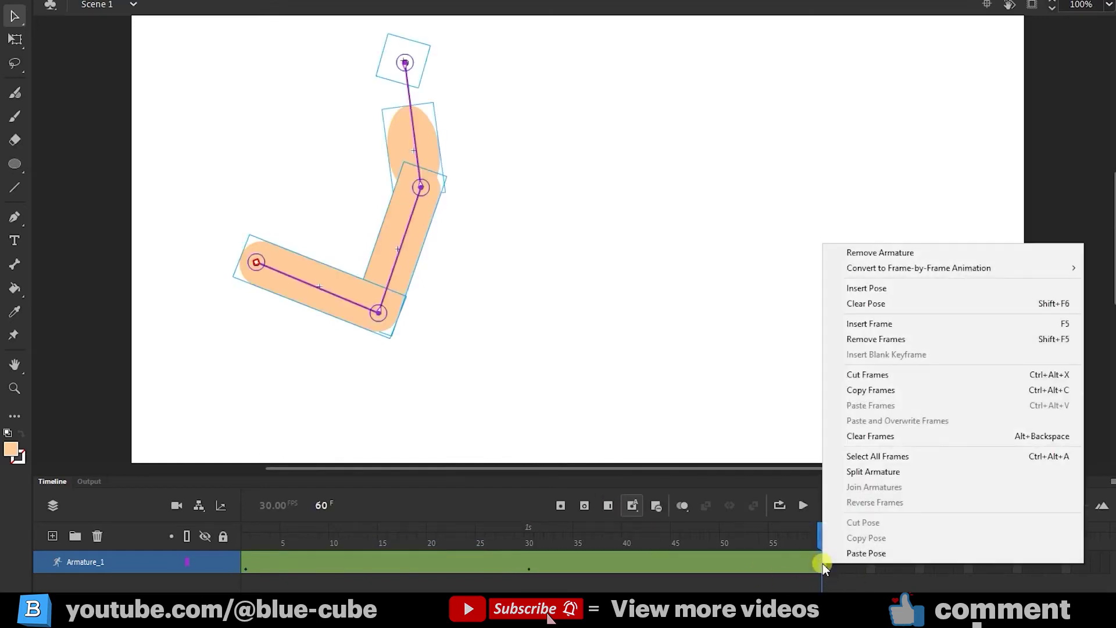
left_click(867, 554)
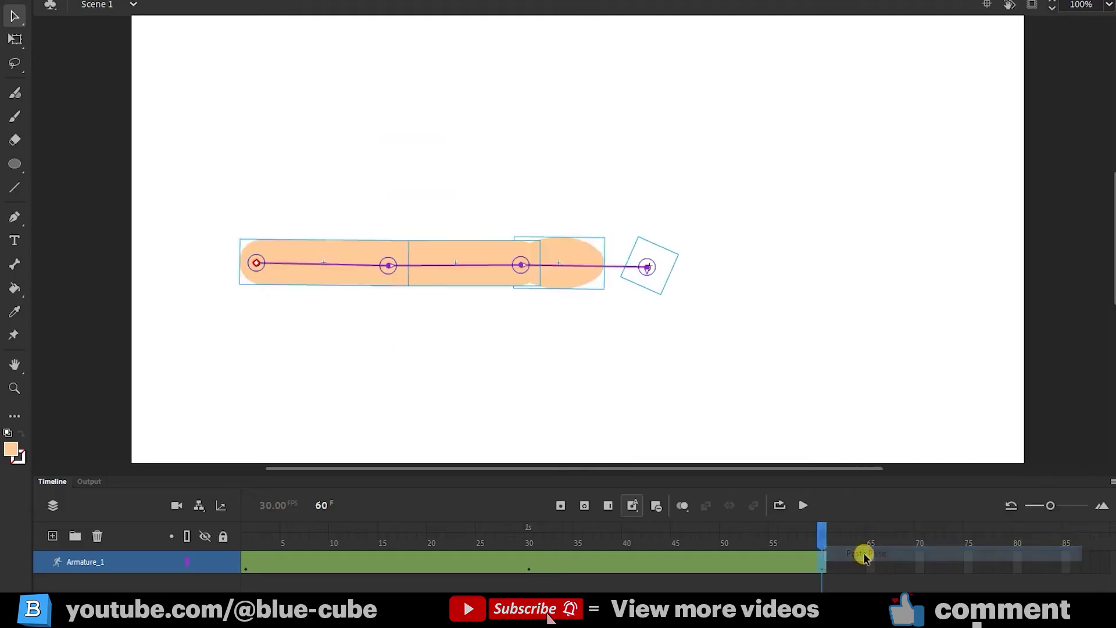
mouse_move(836, 543)
left_mouse_down()
mouse_move(313, 530)
mouse_move(339, 540)
left_mouse_up()
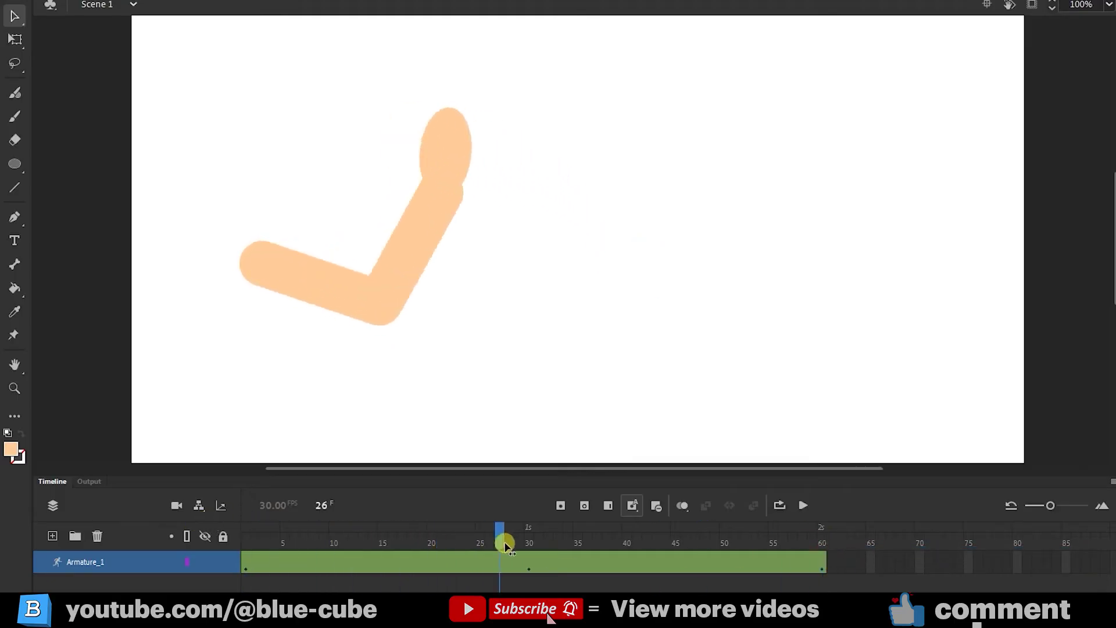
Play the arm's raise-and-lower animation, then select Armature_1 back at frame 1.
left_click(793, 514)
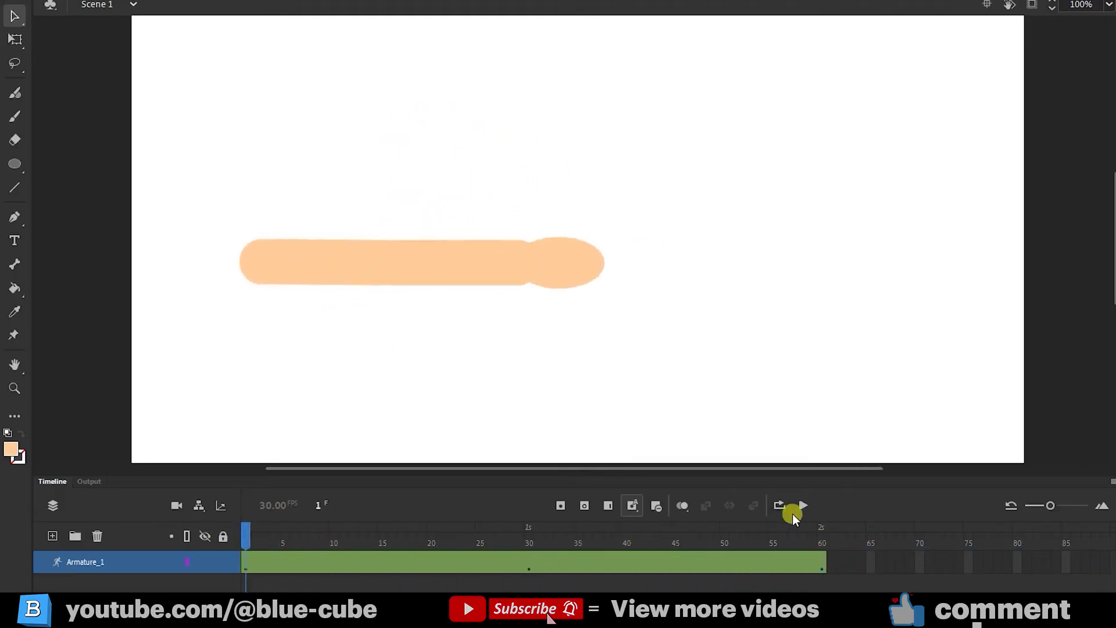
left_click_drag(244, 539, 410, 559)
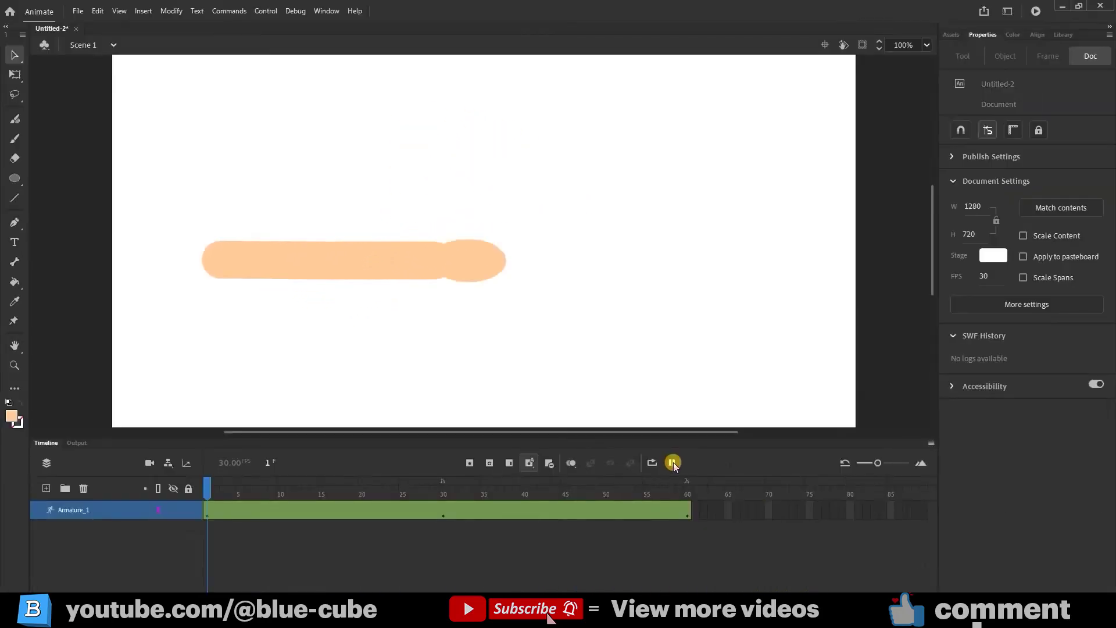
left_click(673, 462)
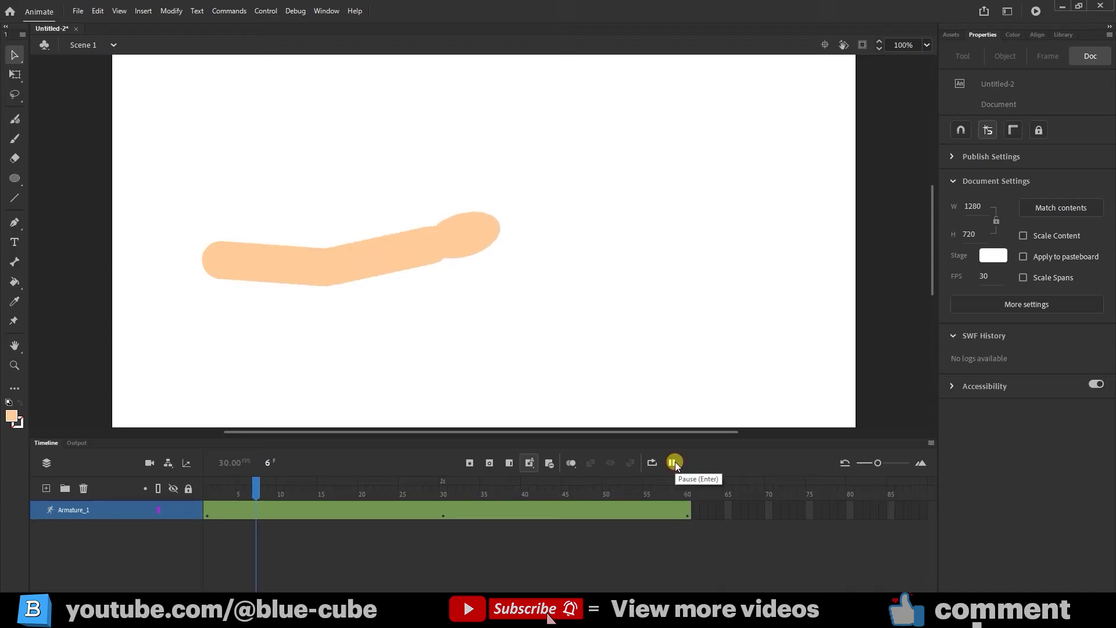
key("Return")
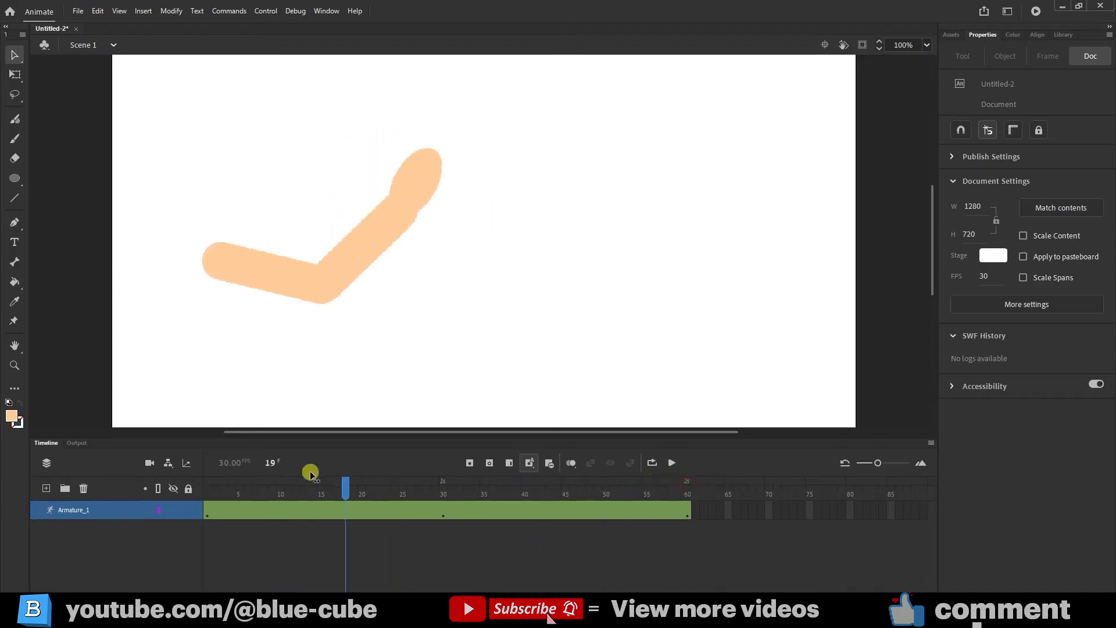
left_click_drag(311, 475, 204, 472)
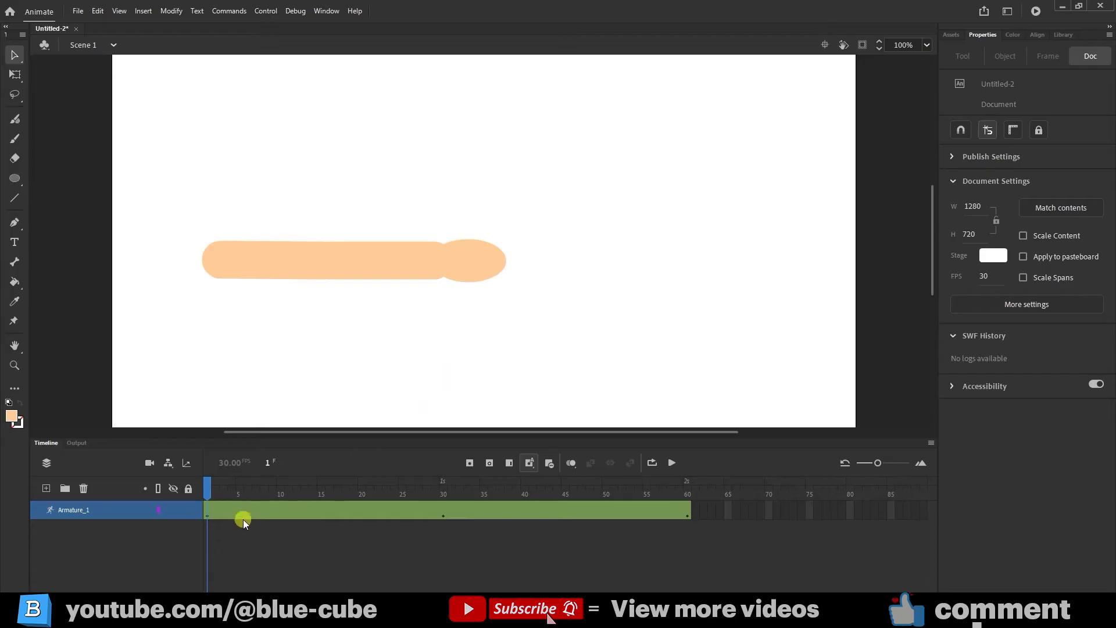
left_click(211, 509)
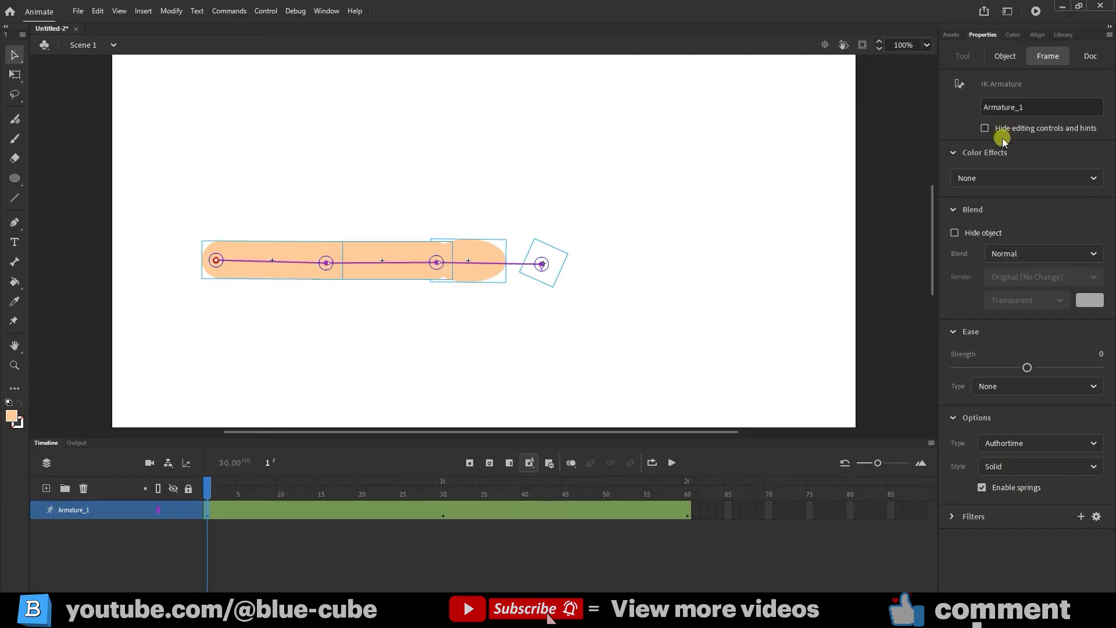
left_click(985, 127)
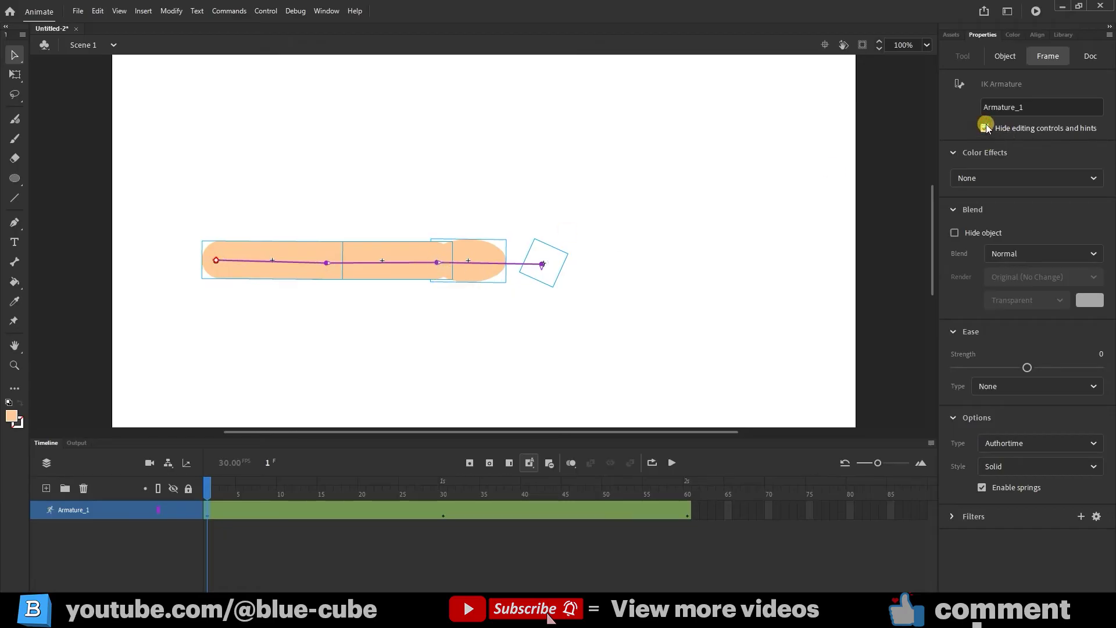
left_click(985, 127)
left_click(984, 128)
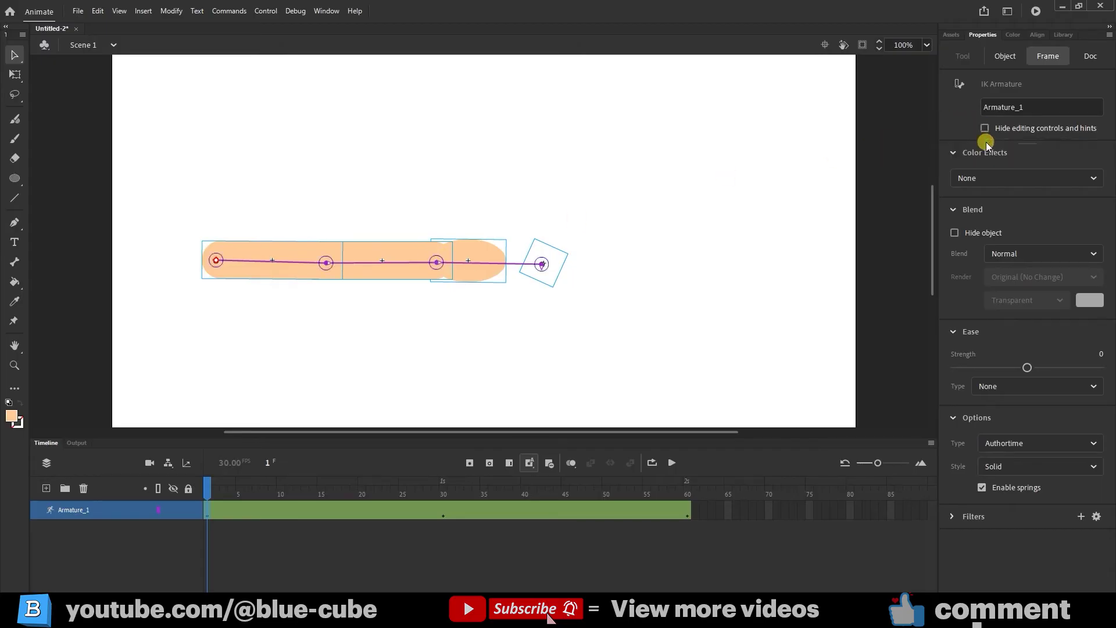
left_click(988, 178)
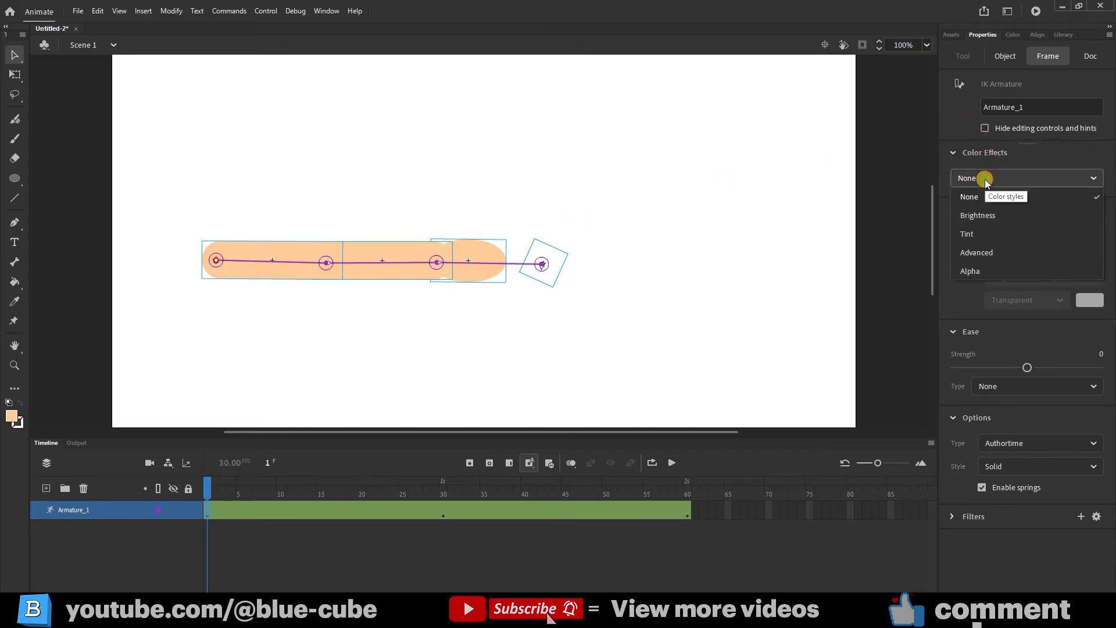
left_click(954, 142)
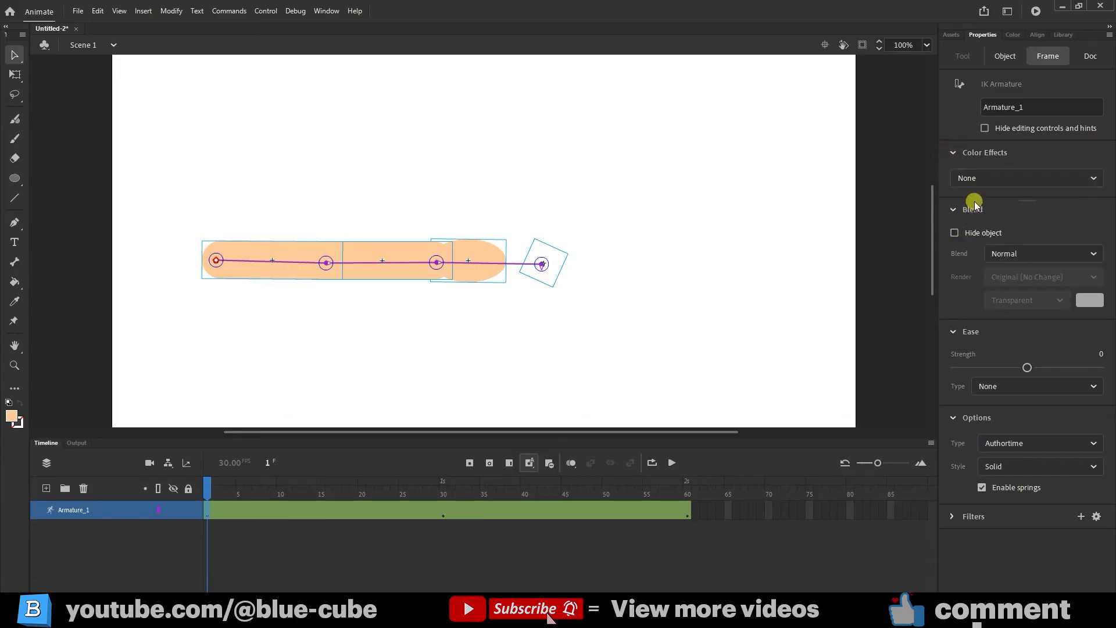
left_click(954, 233)
left_click(954, 233)
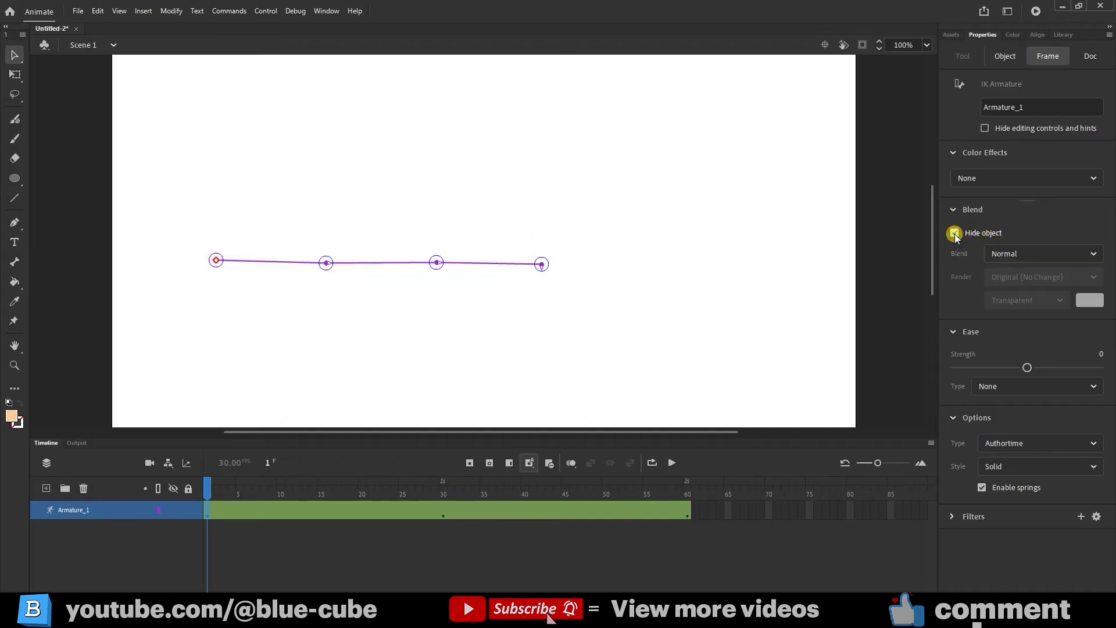
left_click(954, 233)
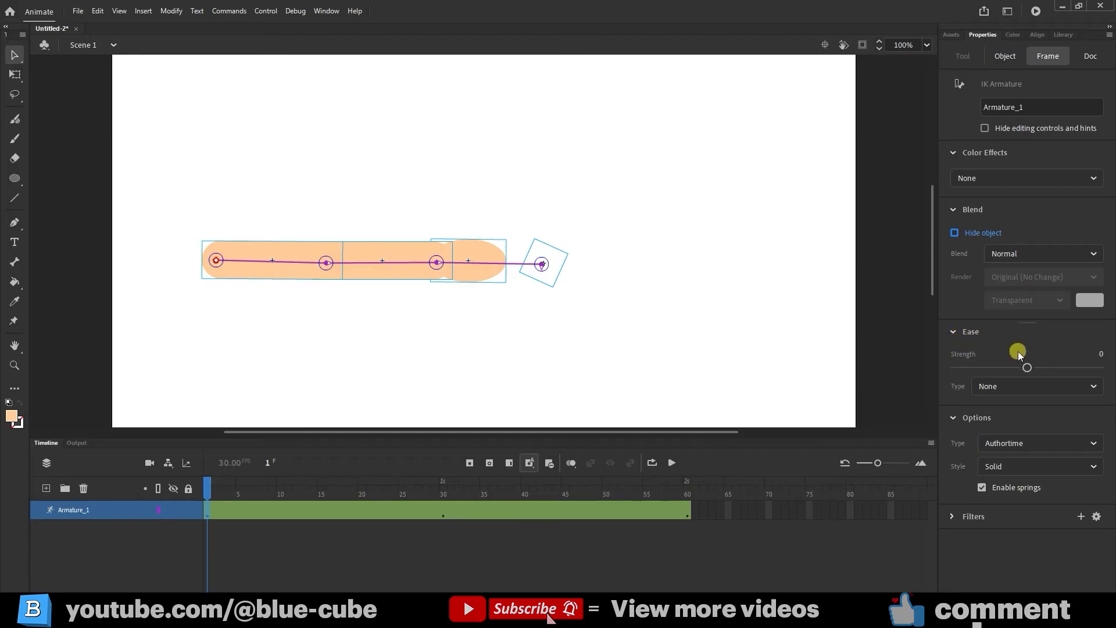
Preview Stop and Start (Fast) easing at strength 100, looping over frames 1–60.
left_click(1007, 389)
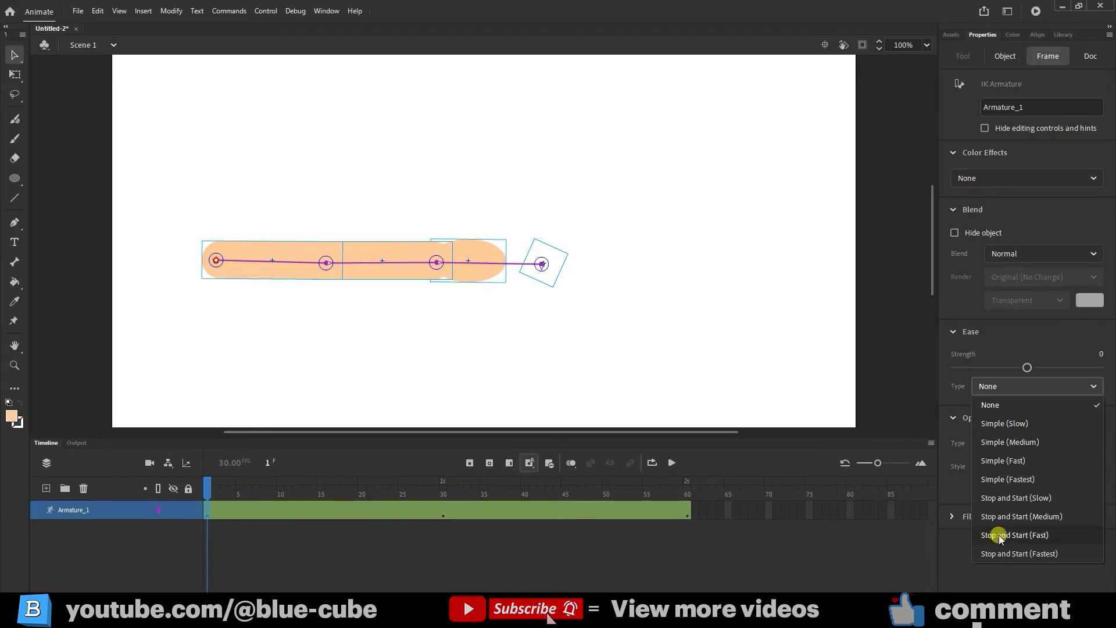
left_click(1001, 536)
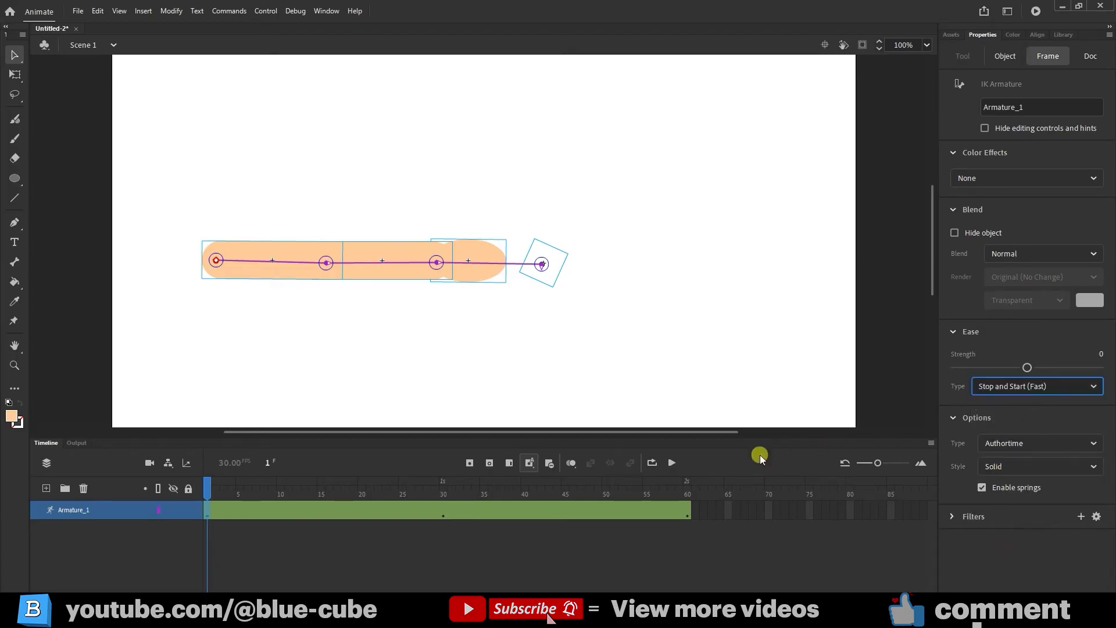
left_click(671, 463)
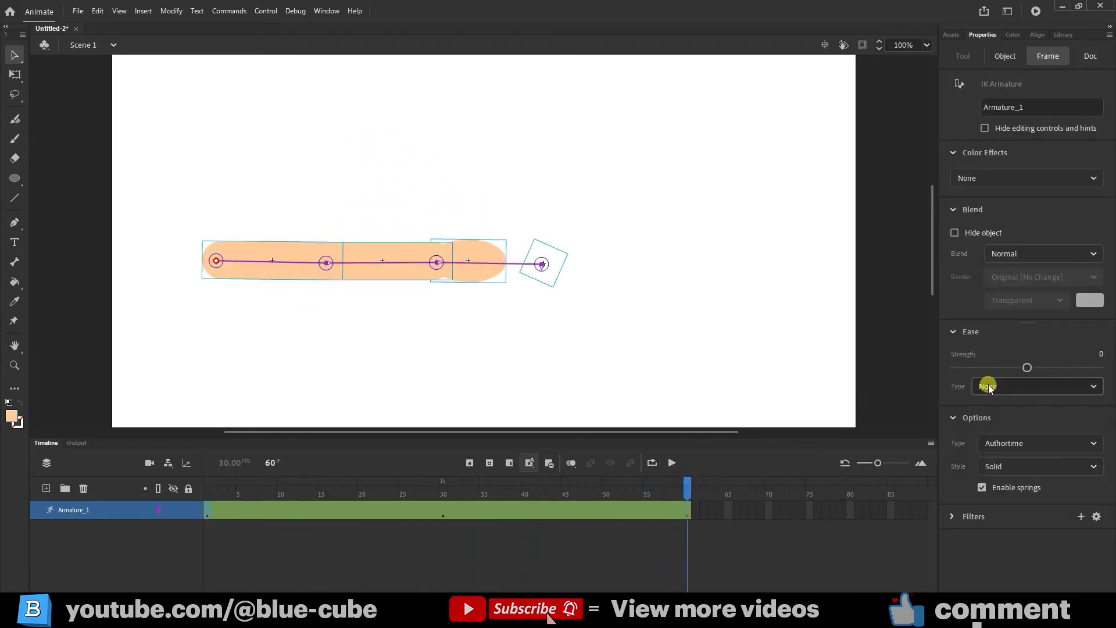
left_click(986, 386)
left_click(208, 501)
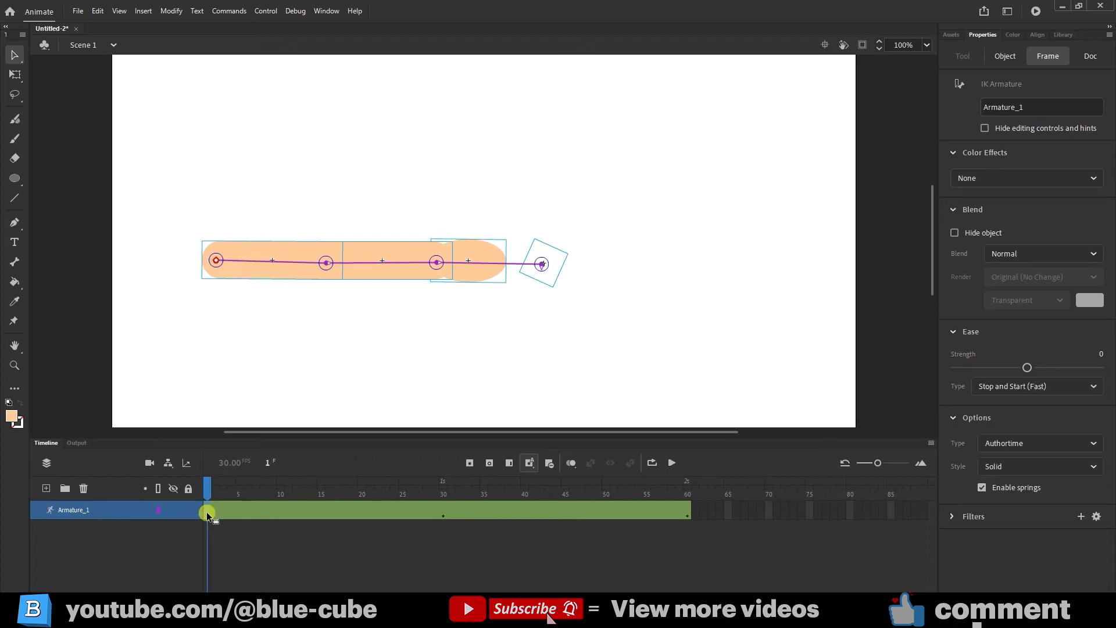
left_click_drag(1028, 367, 1099, 365)
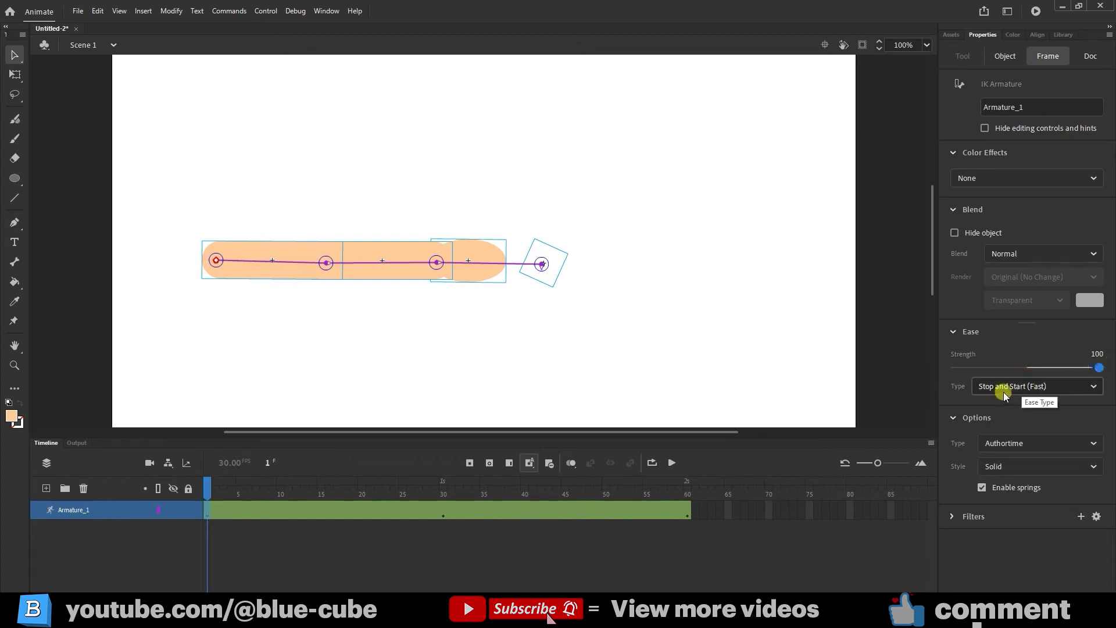
left_click(653, 462)
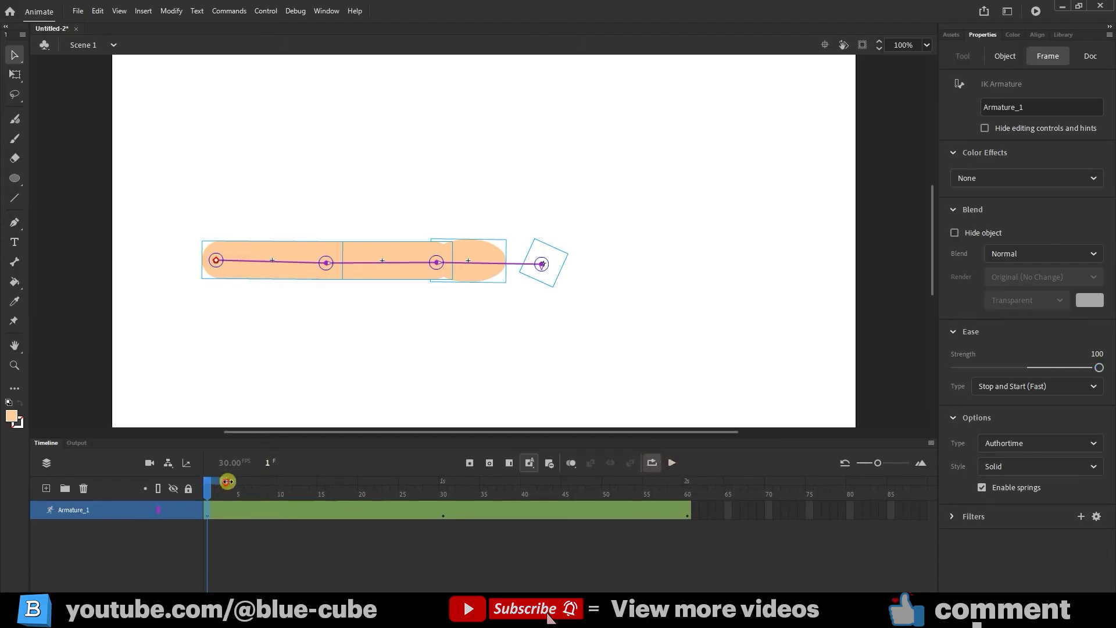
left_click_drag(227, 481, 689, 483)
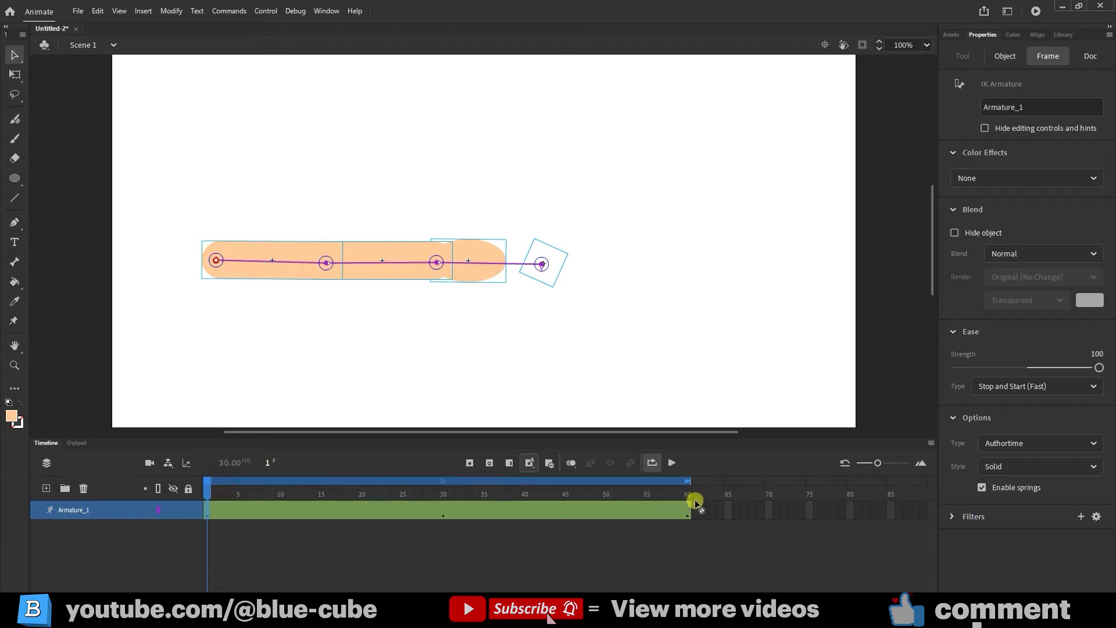
left_click(672, 463)
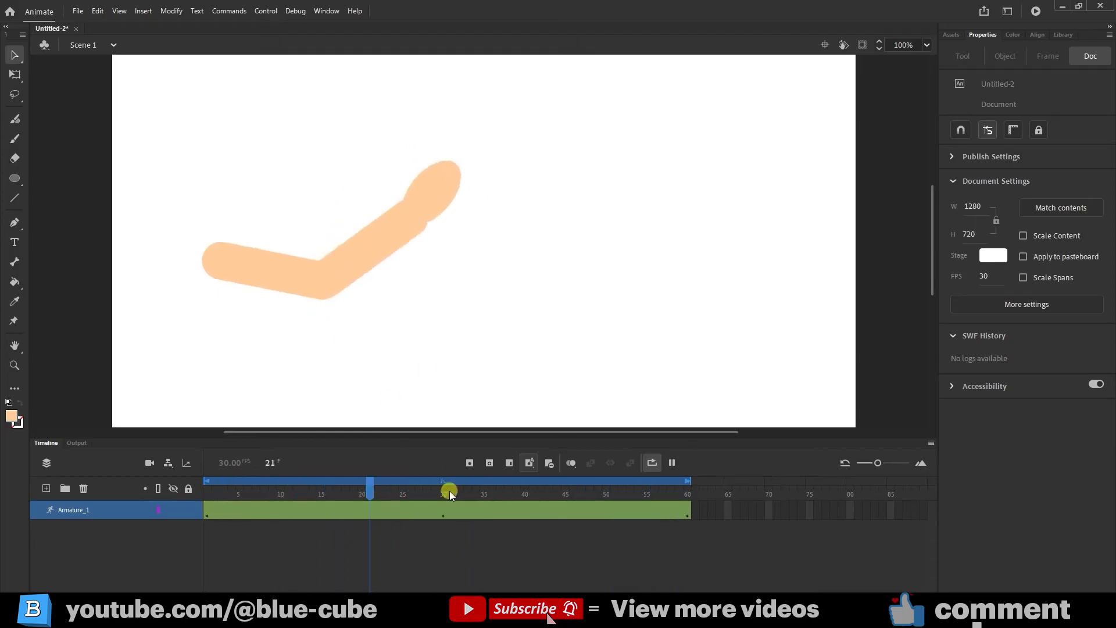
left_click(672, 463)
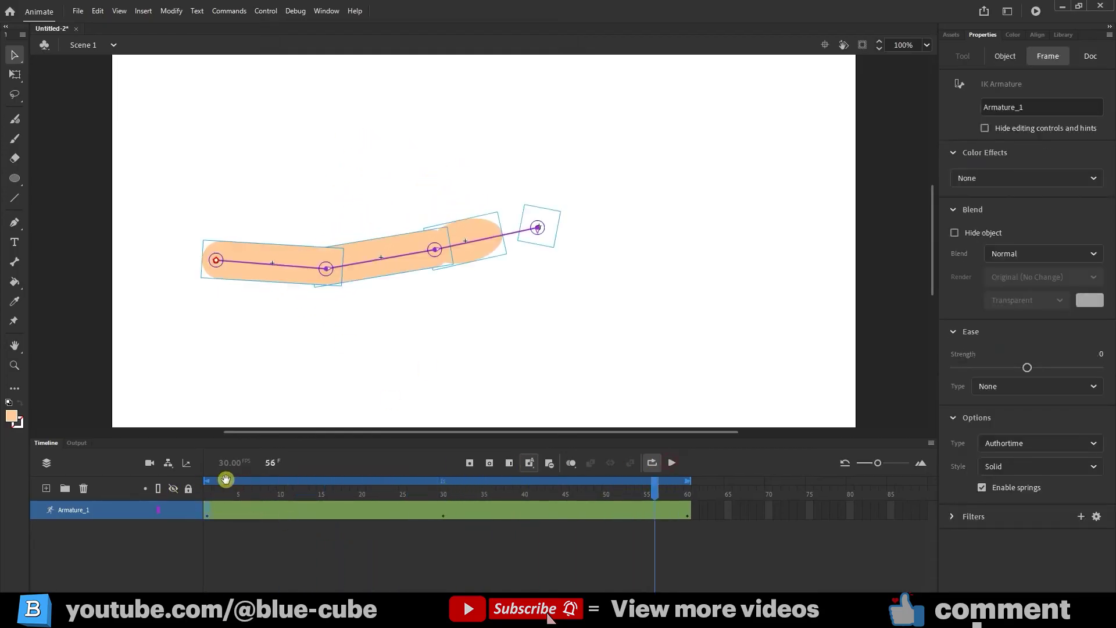
Switch the armature ease to Simple (Fast) and preview the looping raise.
left_click(207, 510)
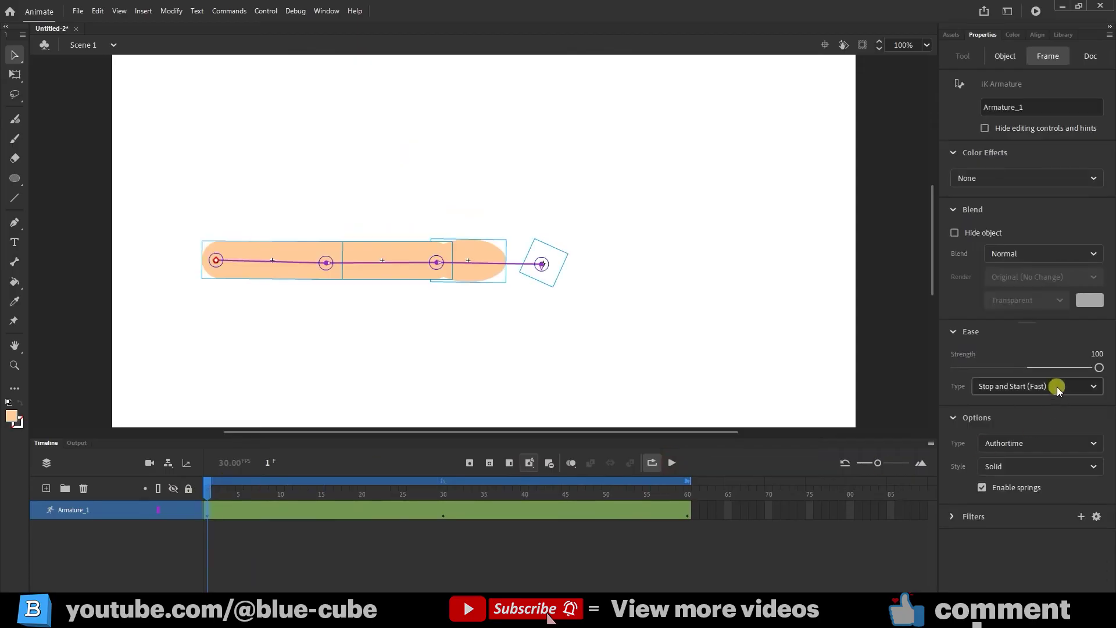
left_click(1057, 386)
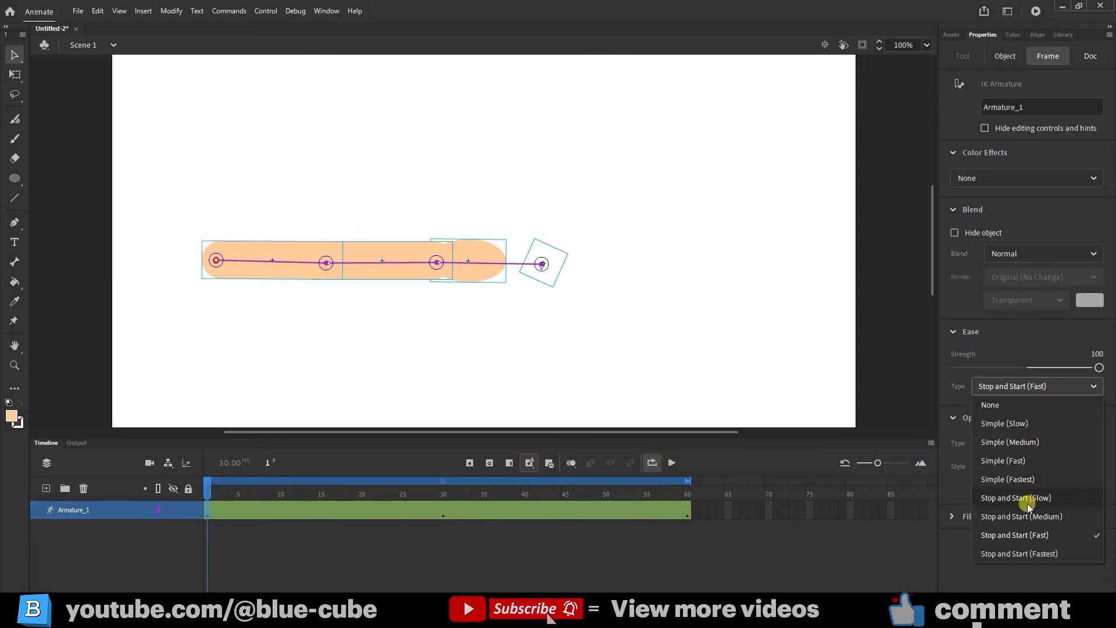
left_click(1015, 462)
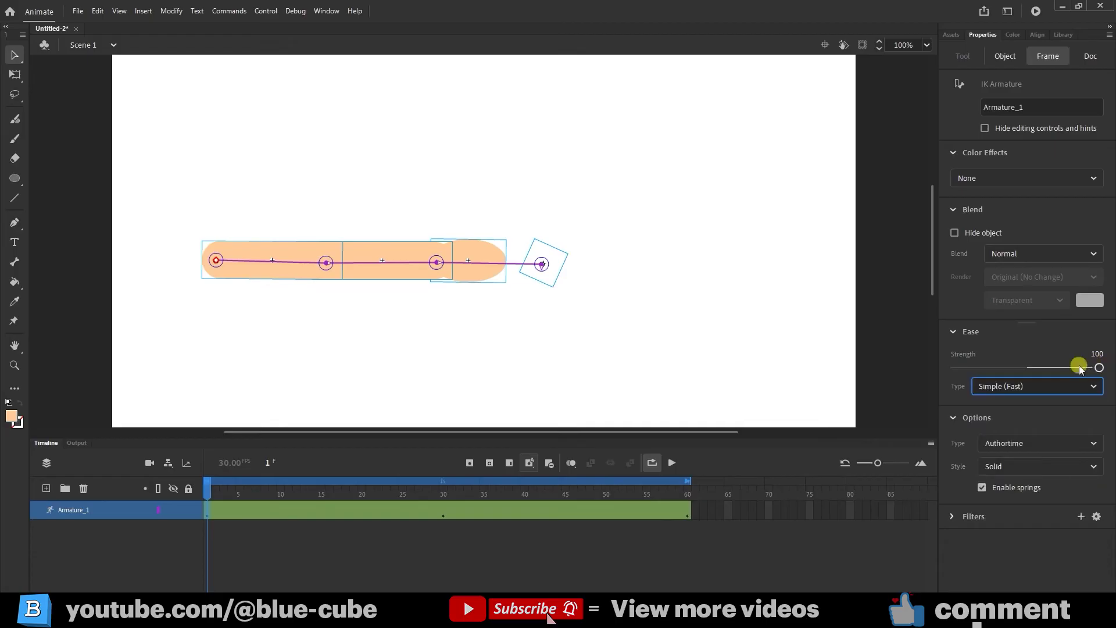
left_click(671, 462)
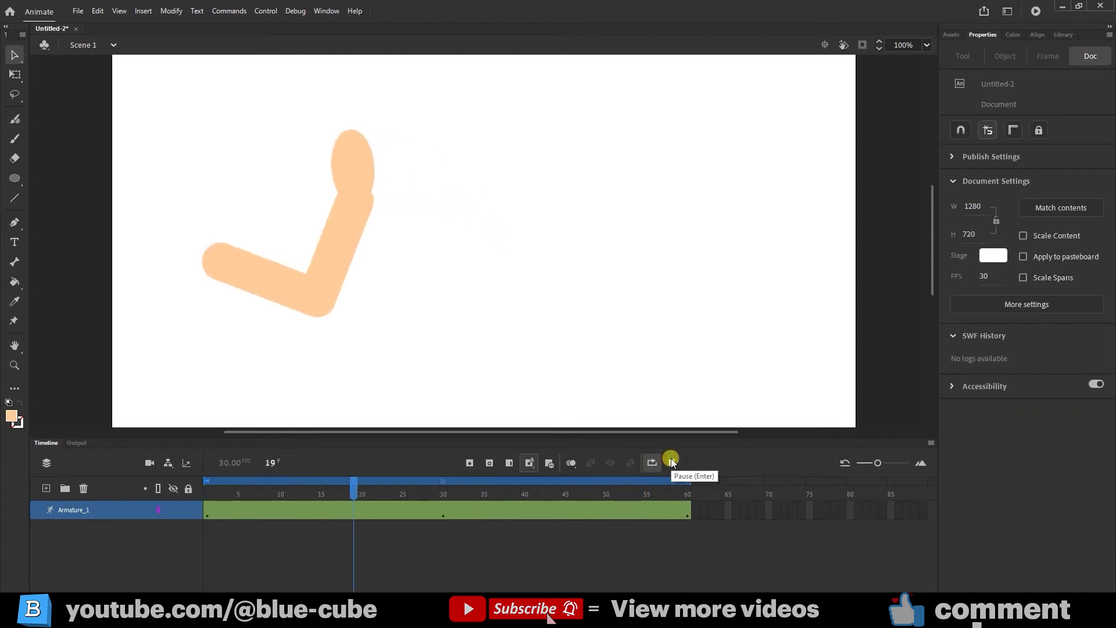
left_click_drag(605, 492, 197, 541)
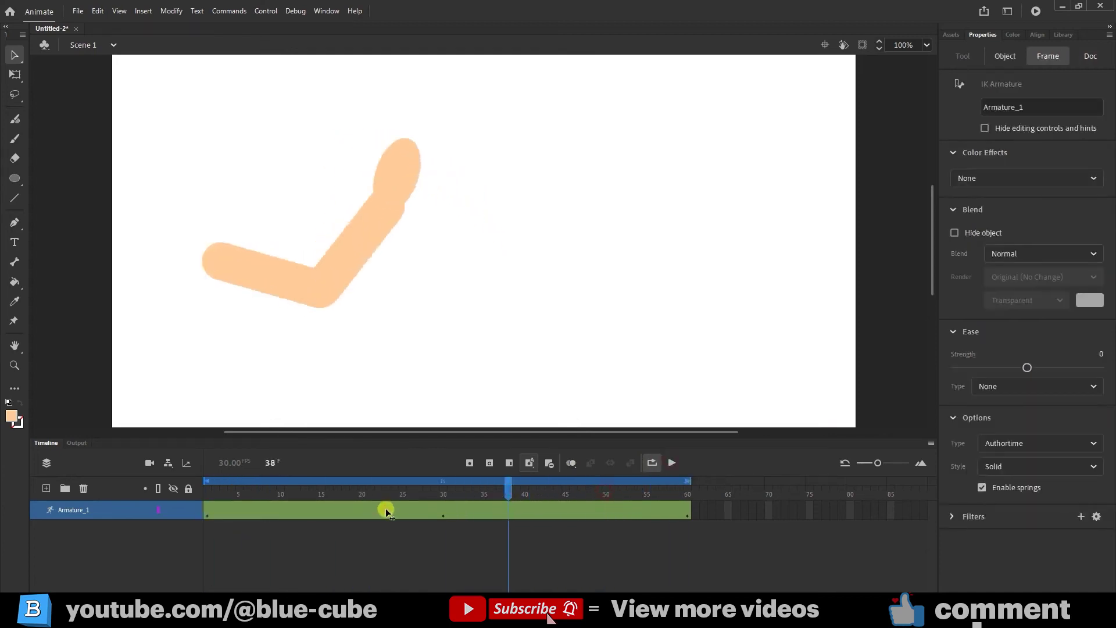
Reset the ease type to None with strength 9.
left_click(208, 513)
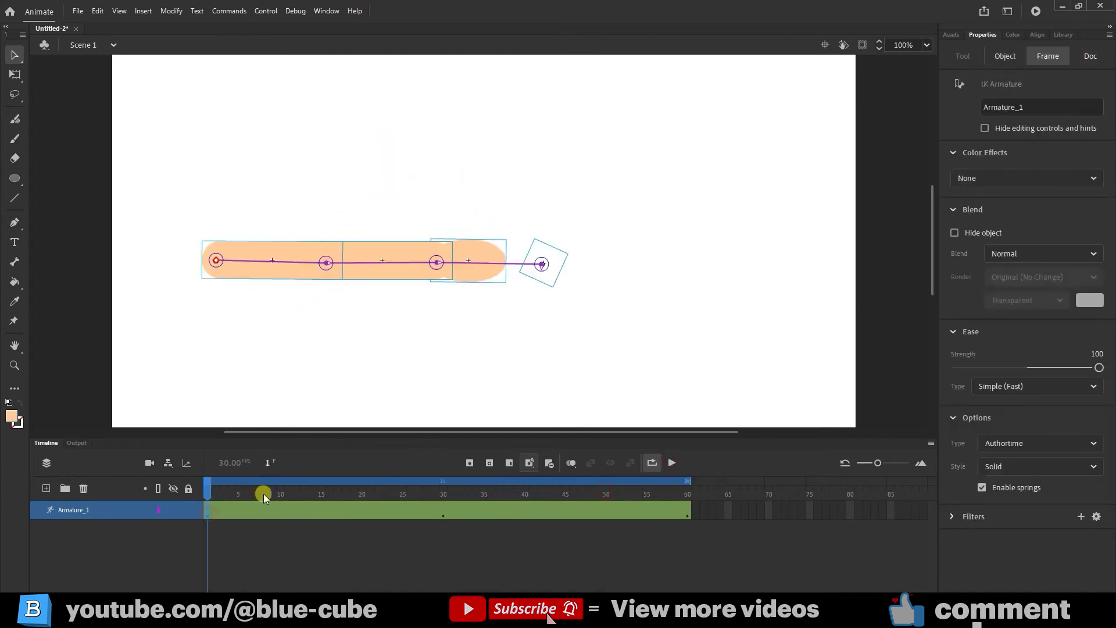
left_click(1050, 387)
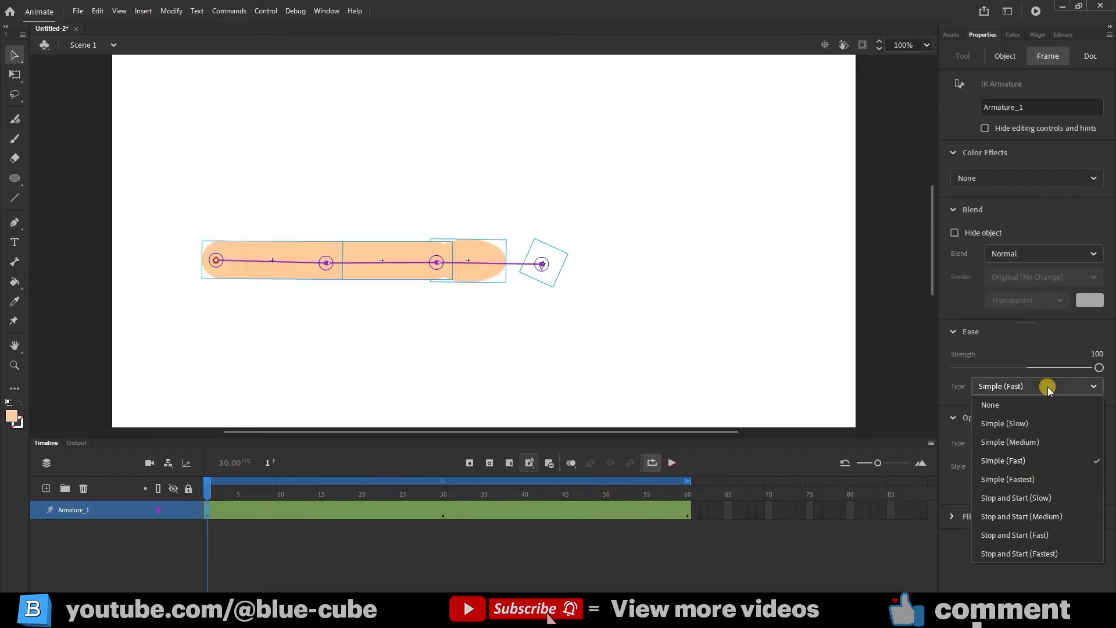
left_click(1013, 406)
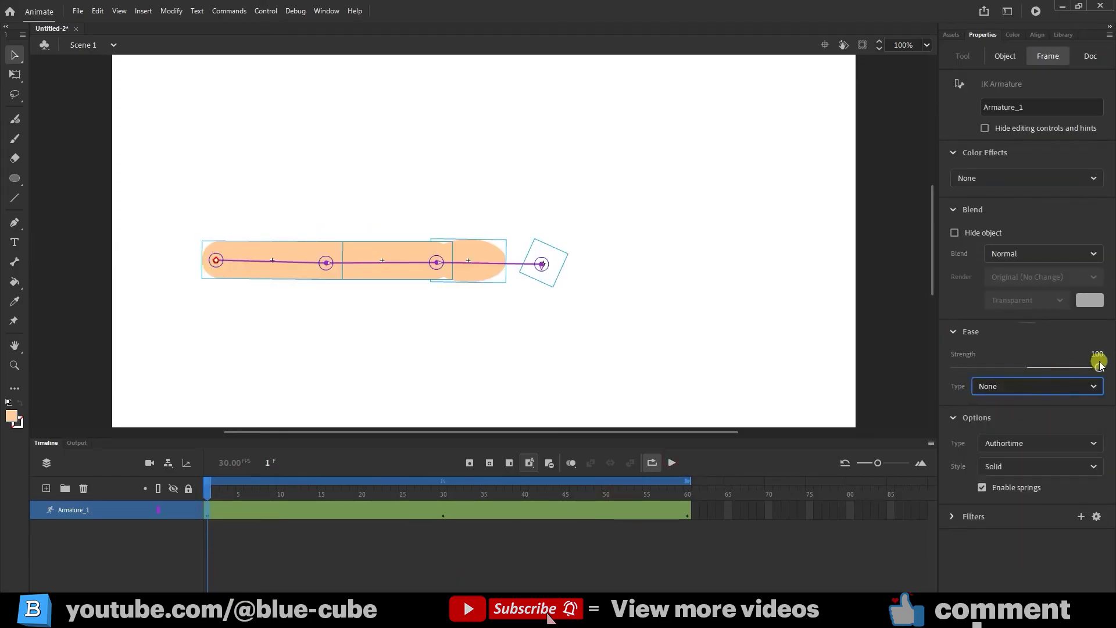
left_click_drag(1089, 368, 1112, 368)
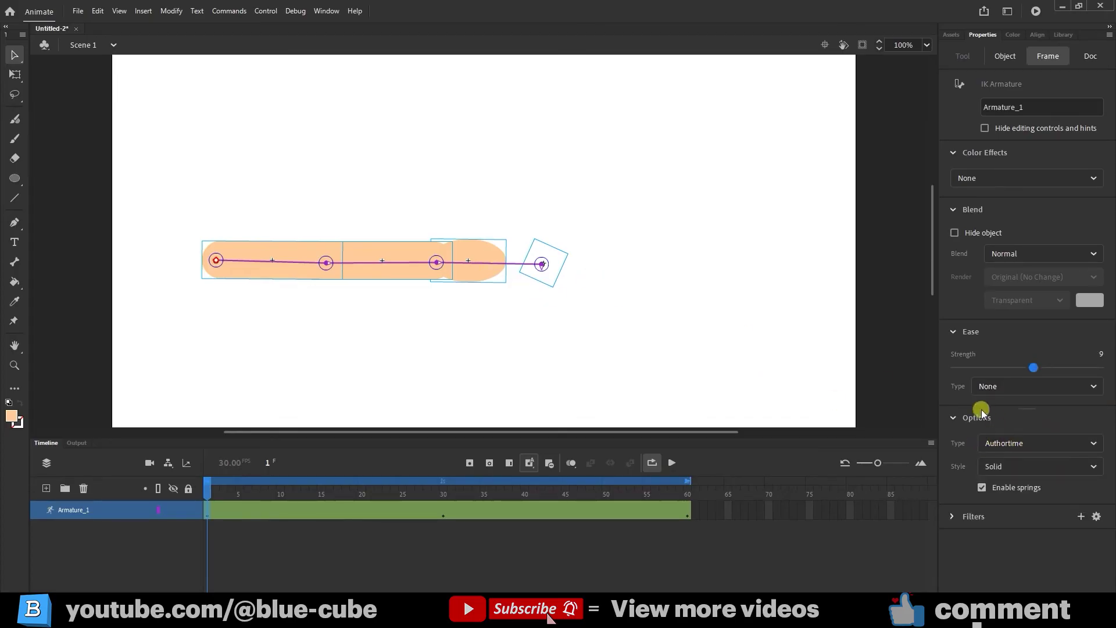
Keep the armature as Authortime, show bones as Wire, and bend the arm to test.
left_click(1008, 445)
left_click(964, 443)
left_click(995, 465)
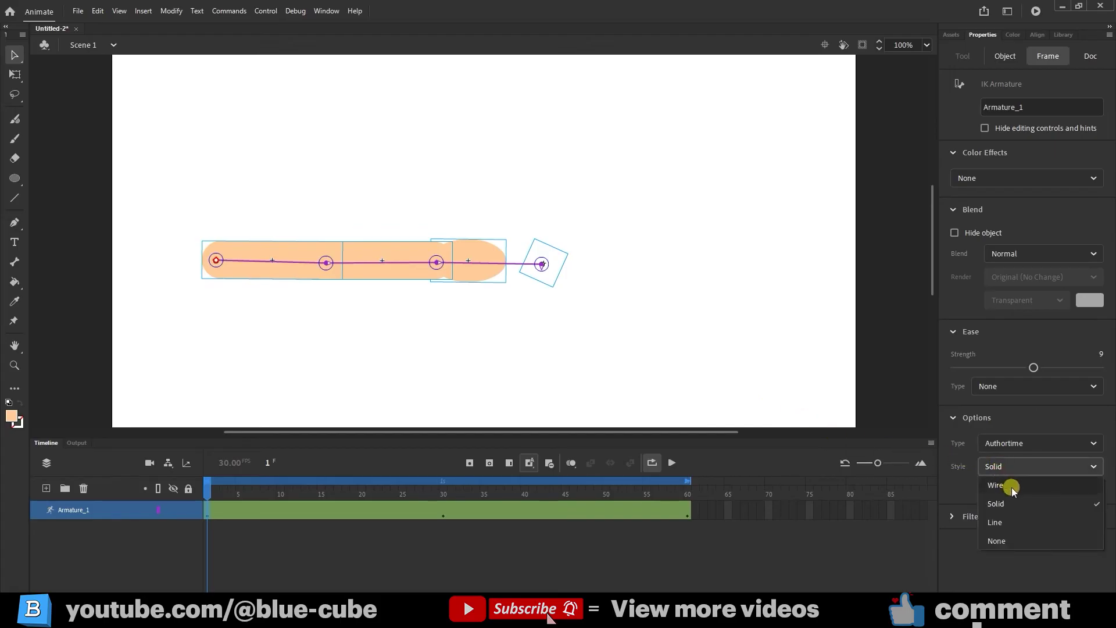
left_click(1016, 486)
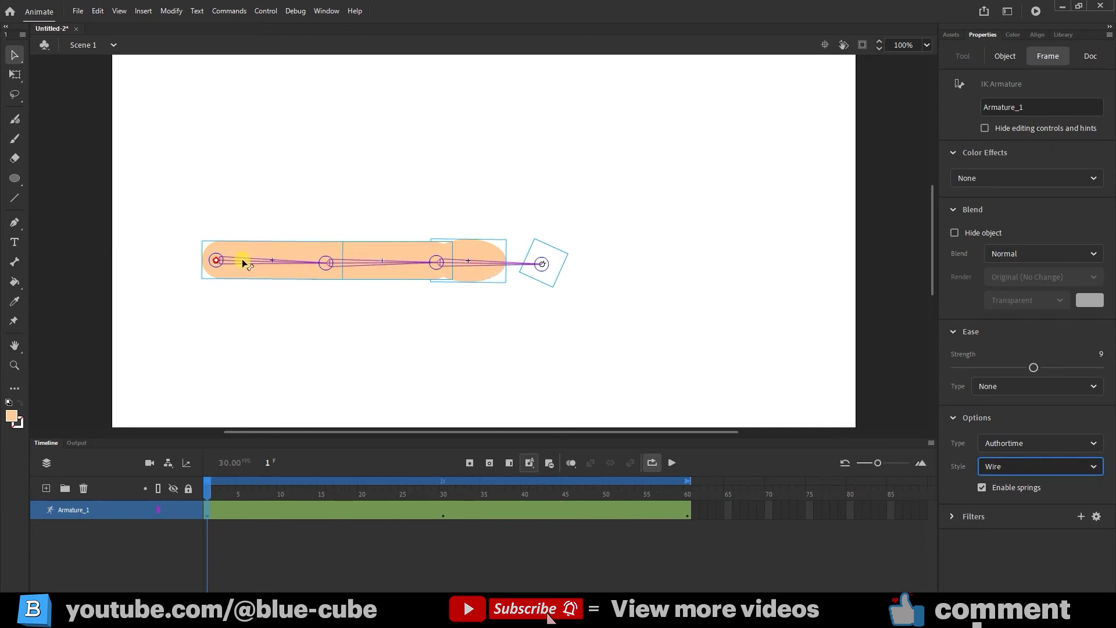
mouse_move(247, 263)
left_mouse_down()
mouse_move(599, 399)
mouse_move(547, 307)
left_mouse_up()
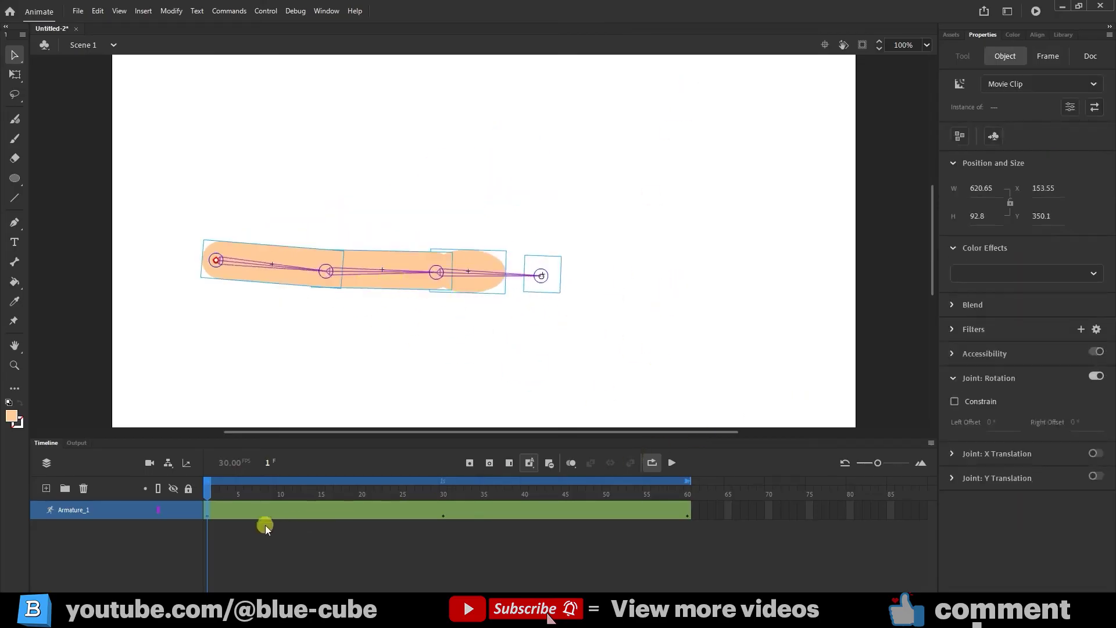
left_click(211, 510)
Try the Line and None bone styles, then return to Solid.
left_click(1064, 467)
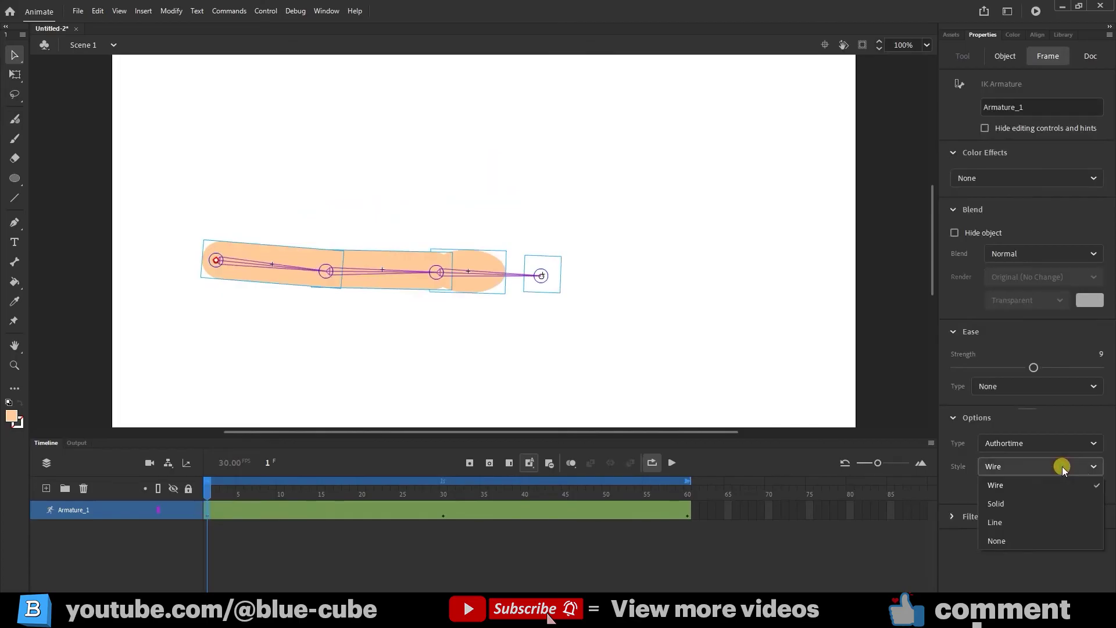
left_click(1023, 522)
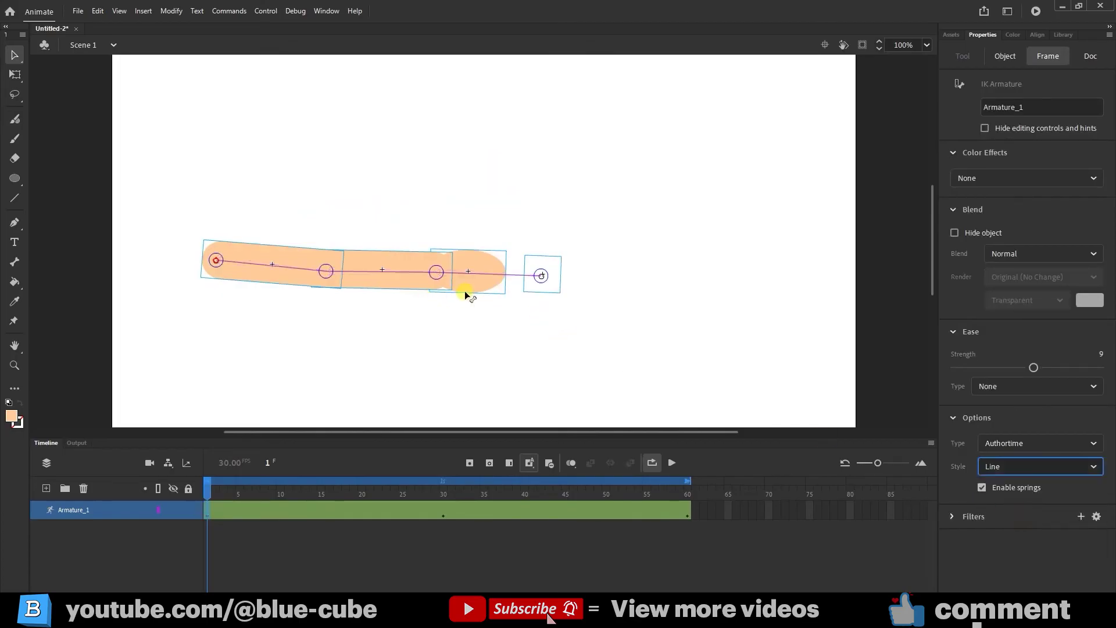
left_click(1016, 465)
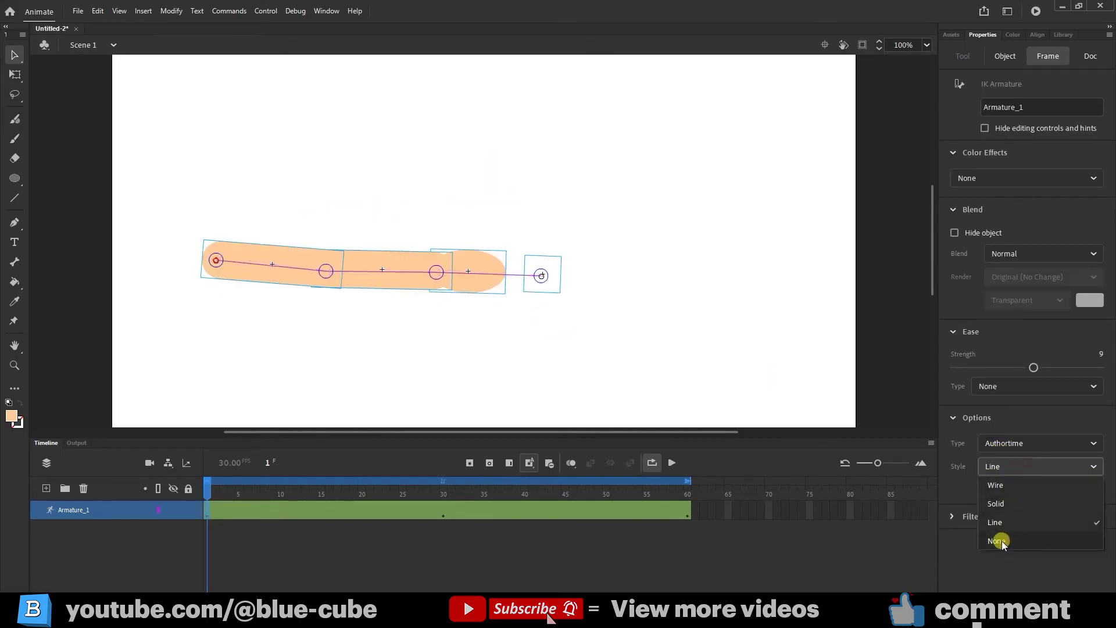
left_click(999, 541)
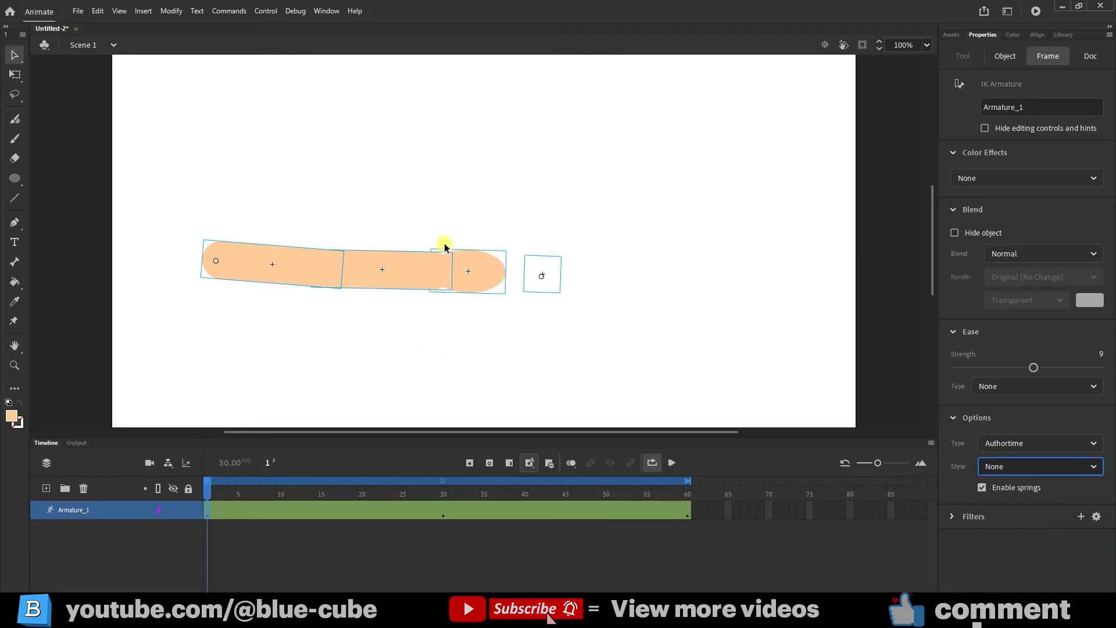
left_click(1016, 467)
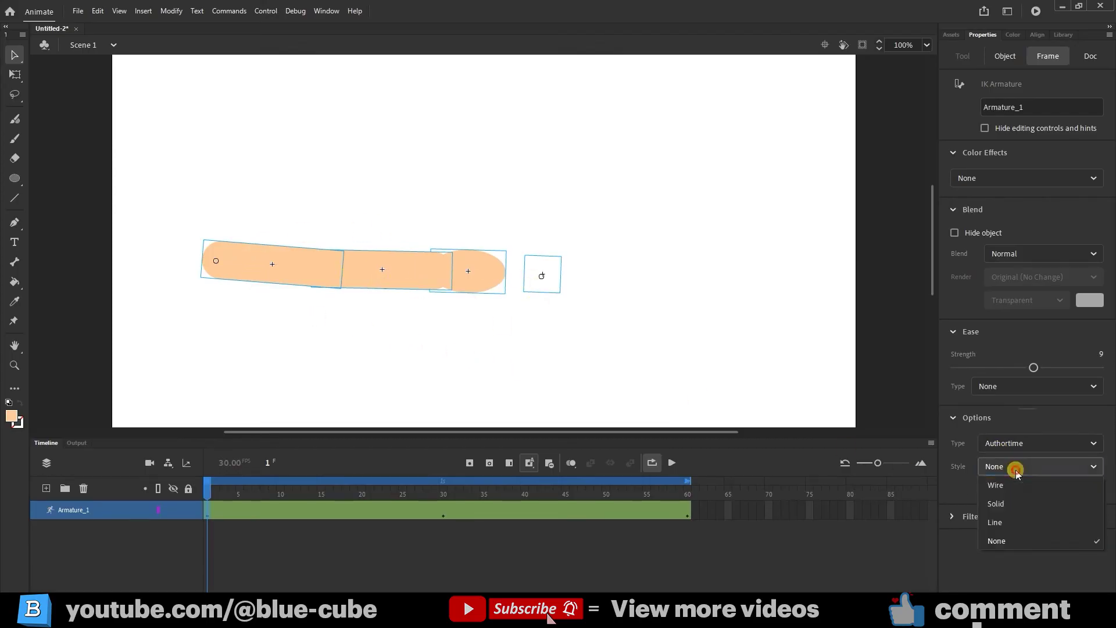
left_click(1010, 505)
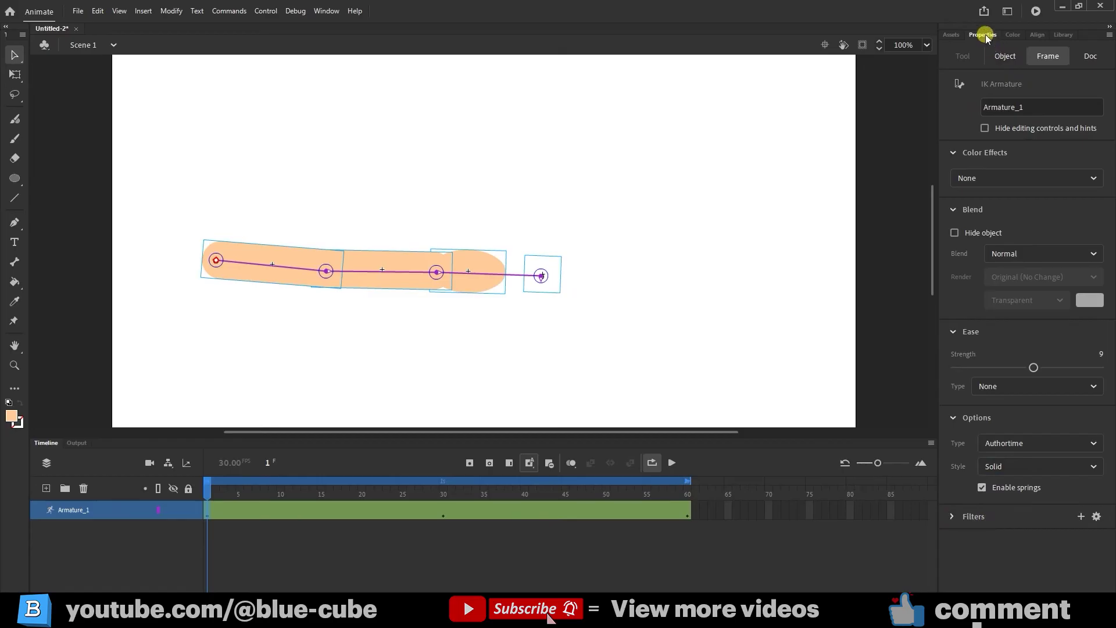
left_click(1005, 56)
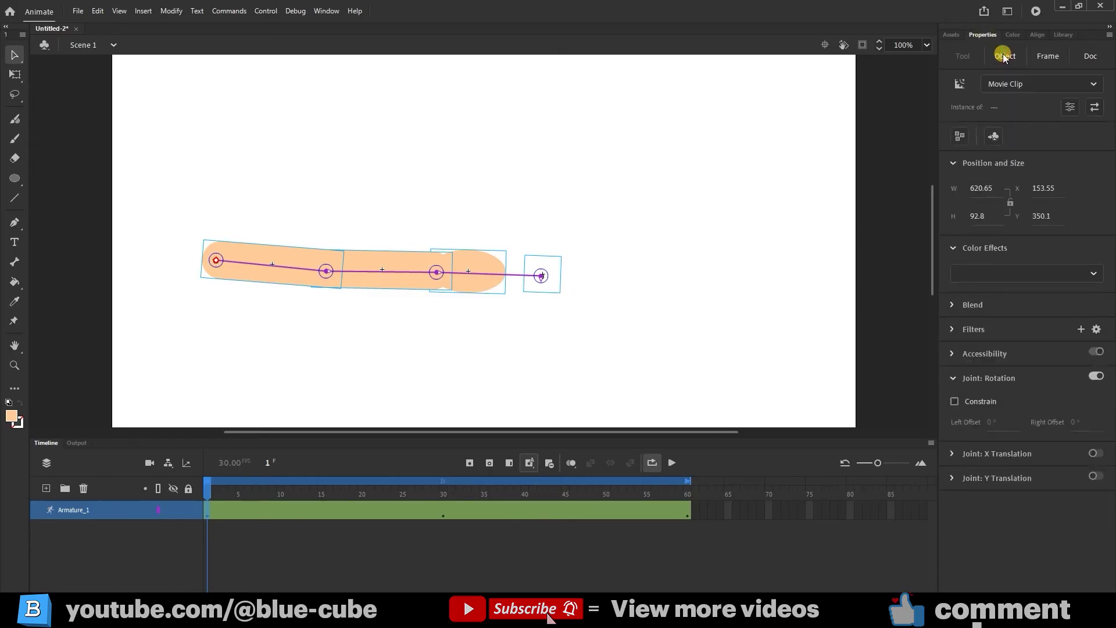
left_click(979, 274)
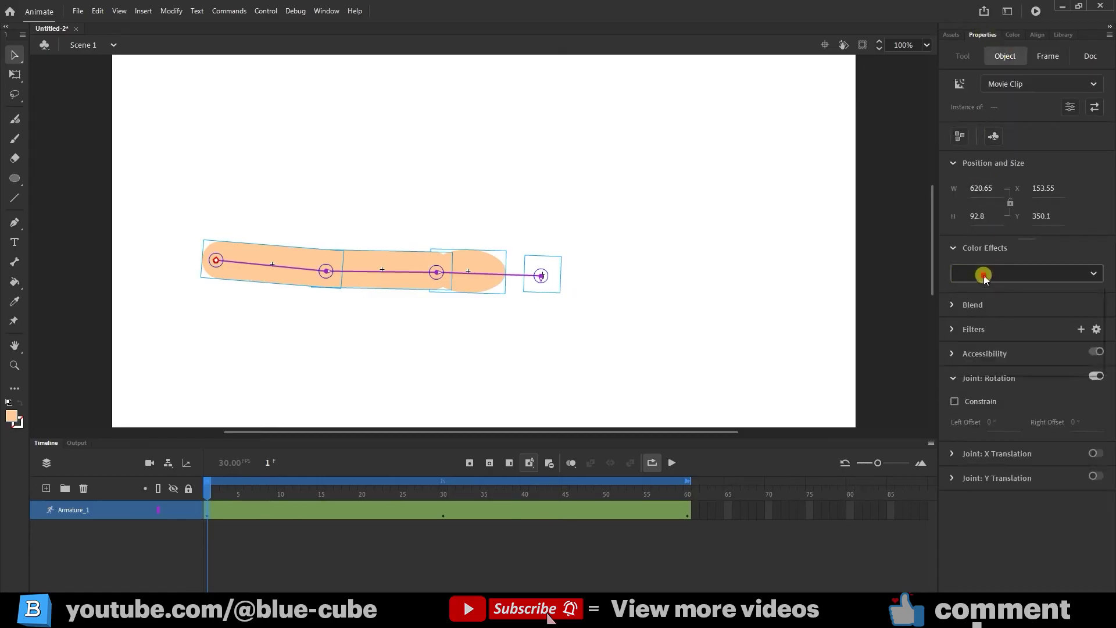
left_click(958, 255)
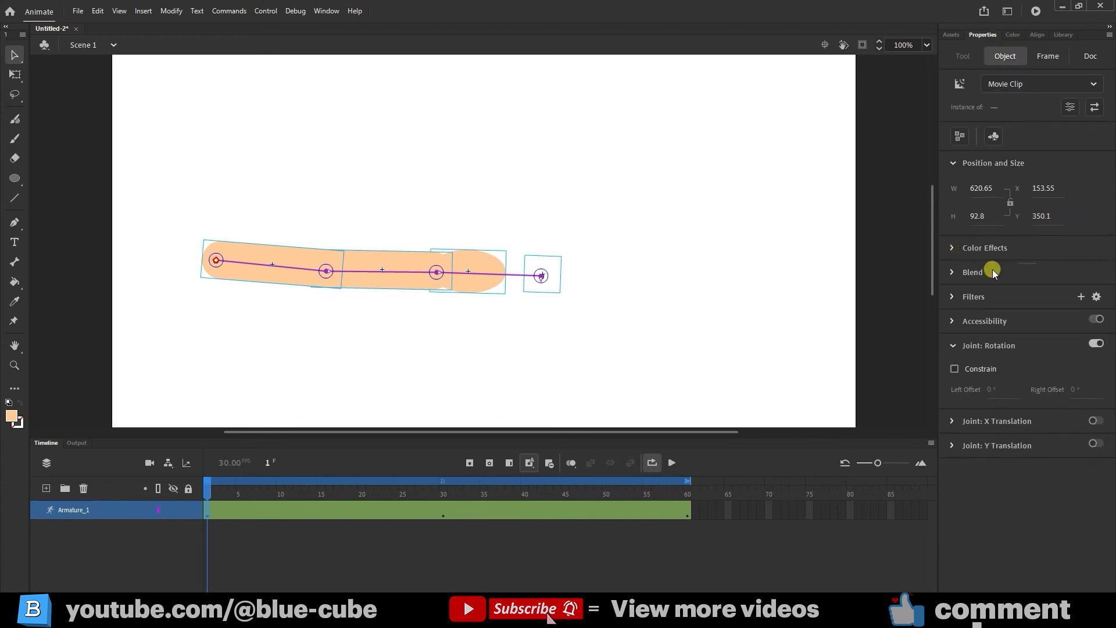
left_click(956, 274)
left_click(956, 273)
left_click(954, 273)
left_click(1096, 343)
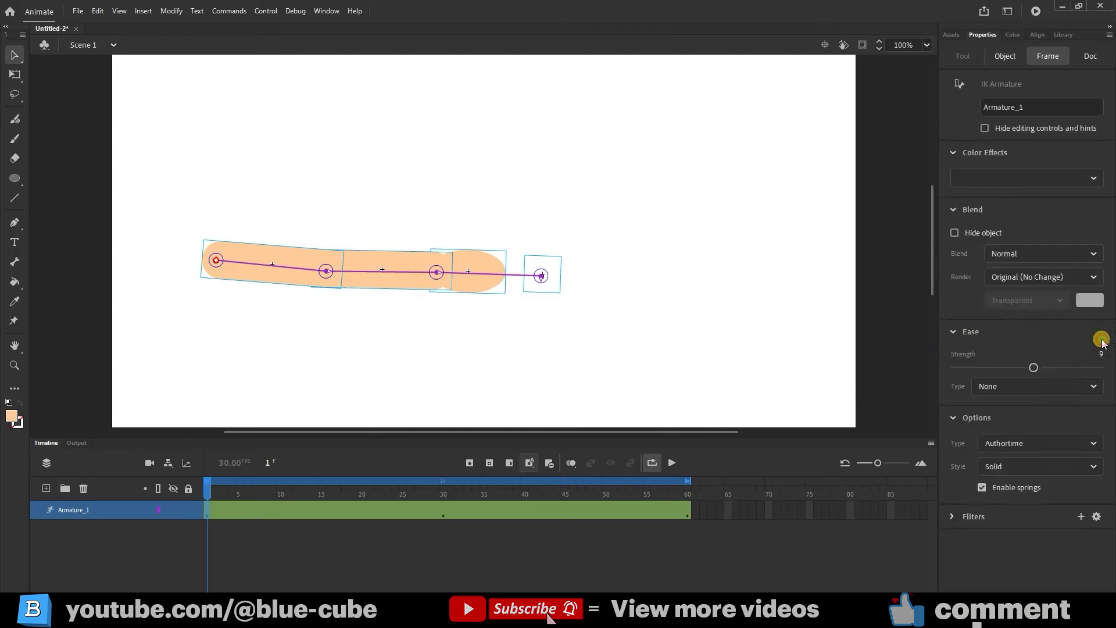
Drag the arm bones into a pose that dips at the middle joint with the end segment raised.
left_click(1015, 60)
left_click_drag(424, 274, 428, 279)
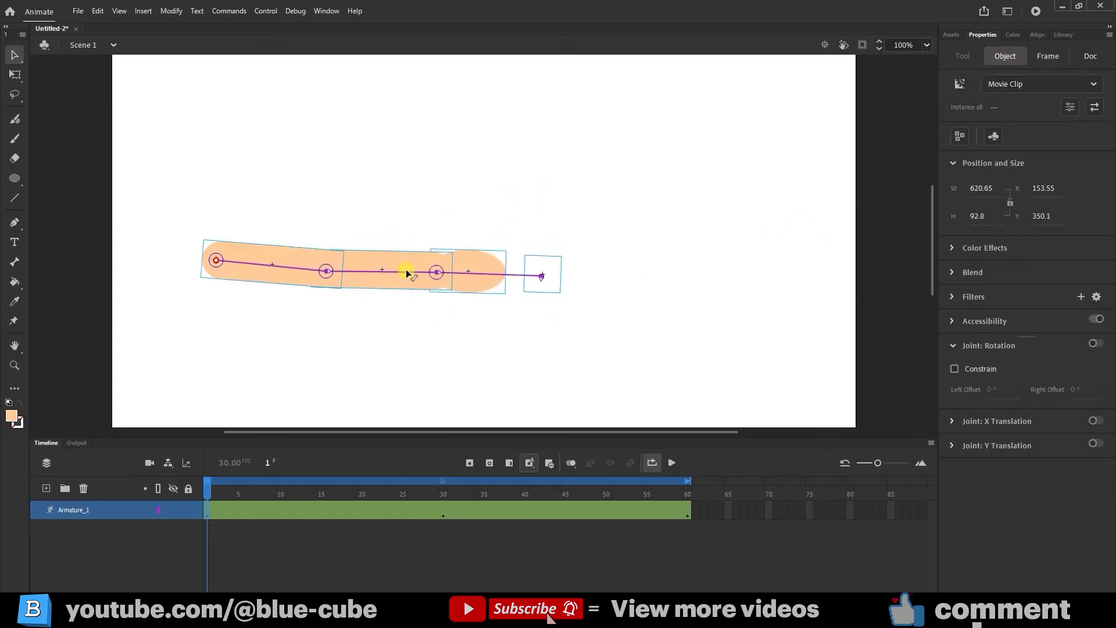
left_click(405, 271)
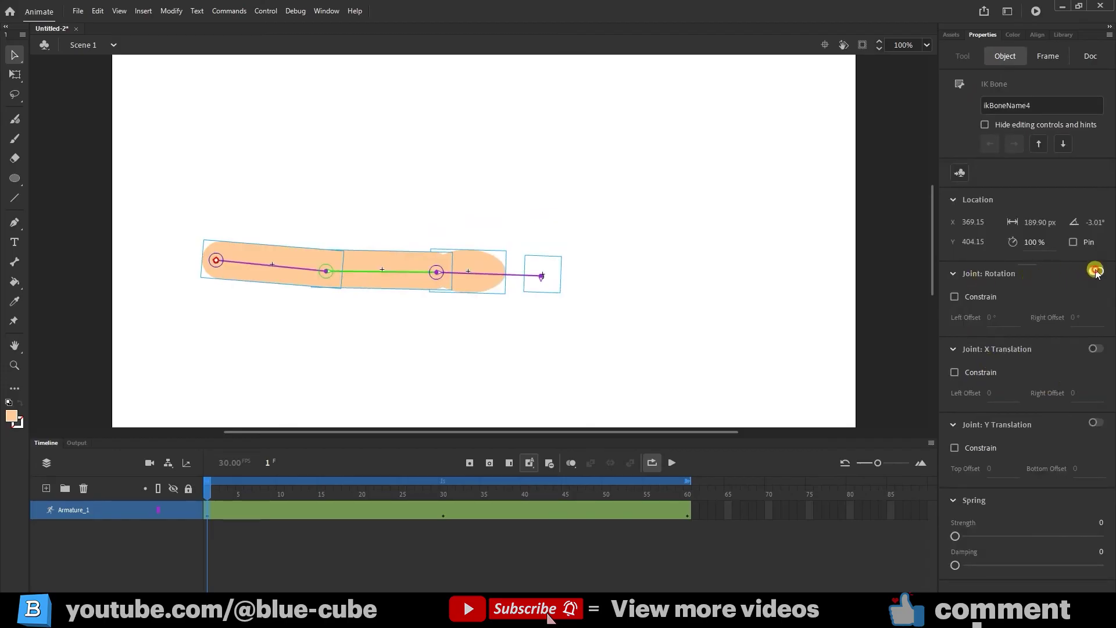
mouse_move(378, 273)
left_mouse_down()
mouse_move(406, 279)
mouse_move(337, 317)
mouse_move(504, 342)
mouse_move(490, 281)
left_mouse_up()
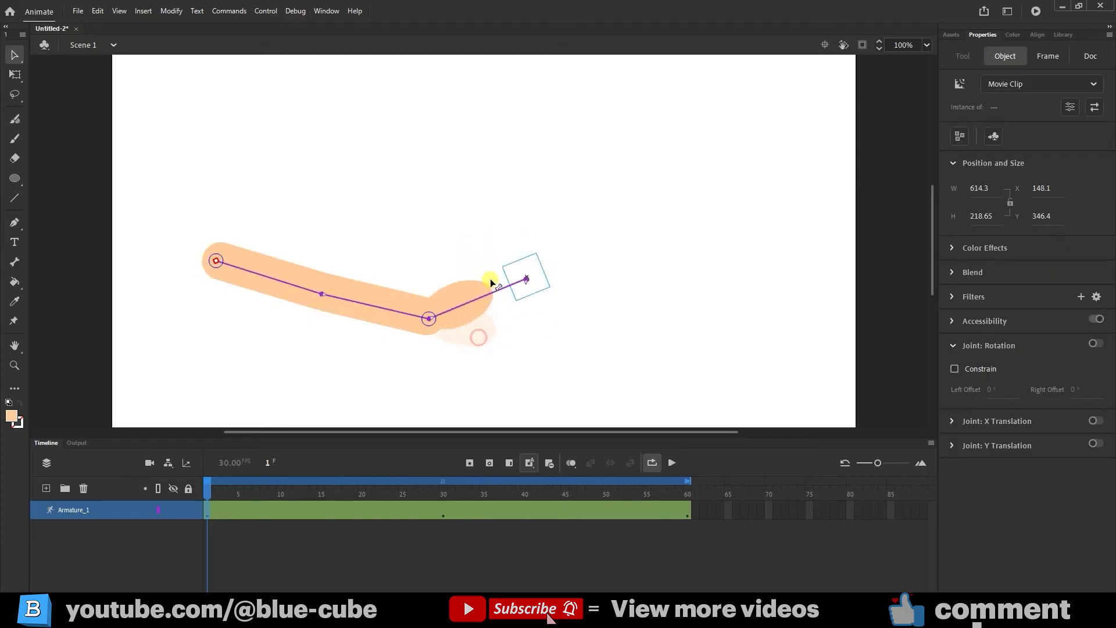
left_click_drag(408, 300, 373, 290)
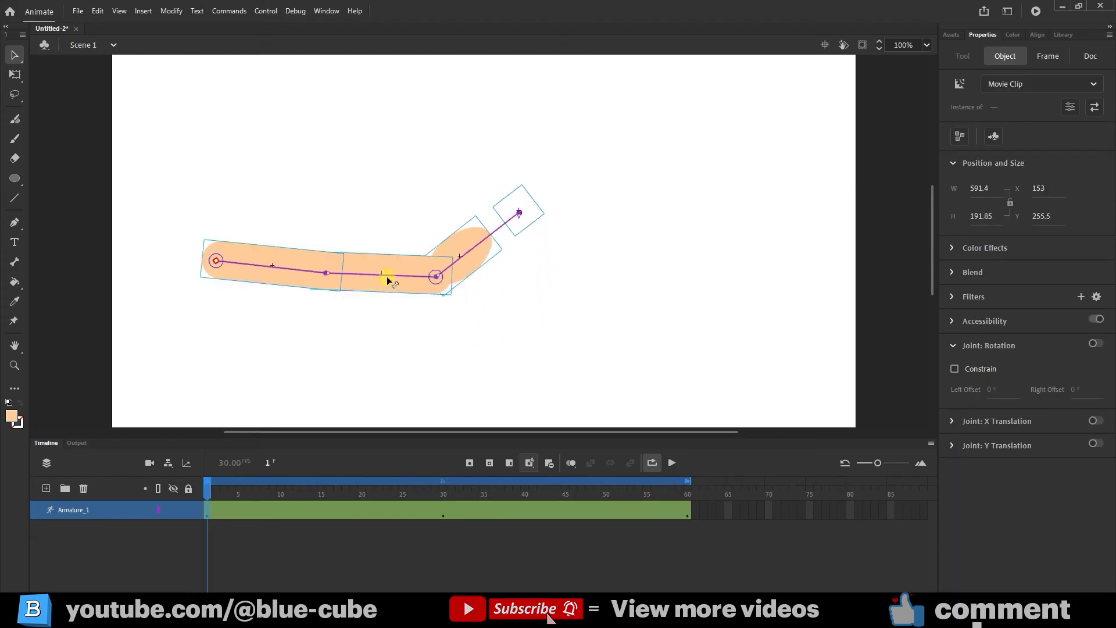
left_click(379, 279)
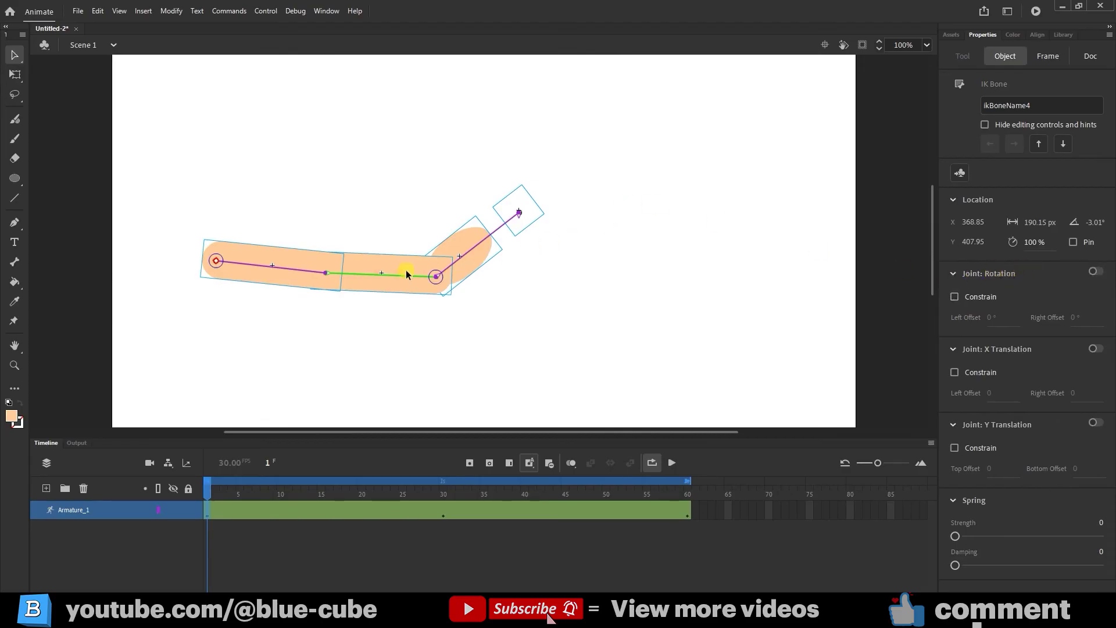
left_click_drag(406, 274, 414, 275)
mouse_move(469, 223)
left_mouse_down()
mouse_move(512, 297)
mouse_move(530, 254)
left_mouse_up()
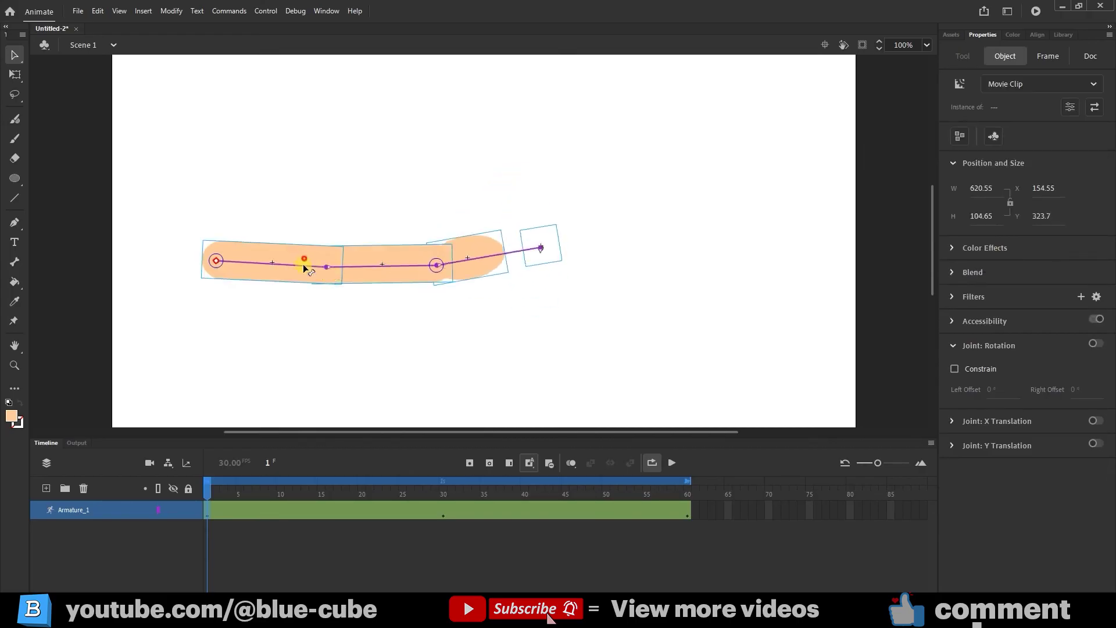
mouse_move(304, 259)
left_mouse_down()
mouse_move(411, 174)
mouse_move(396, 281)
left_mouse_up()
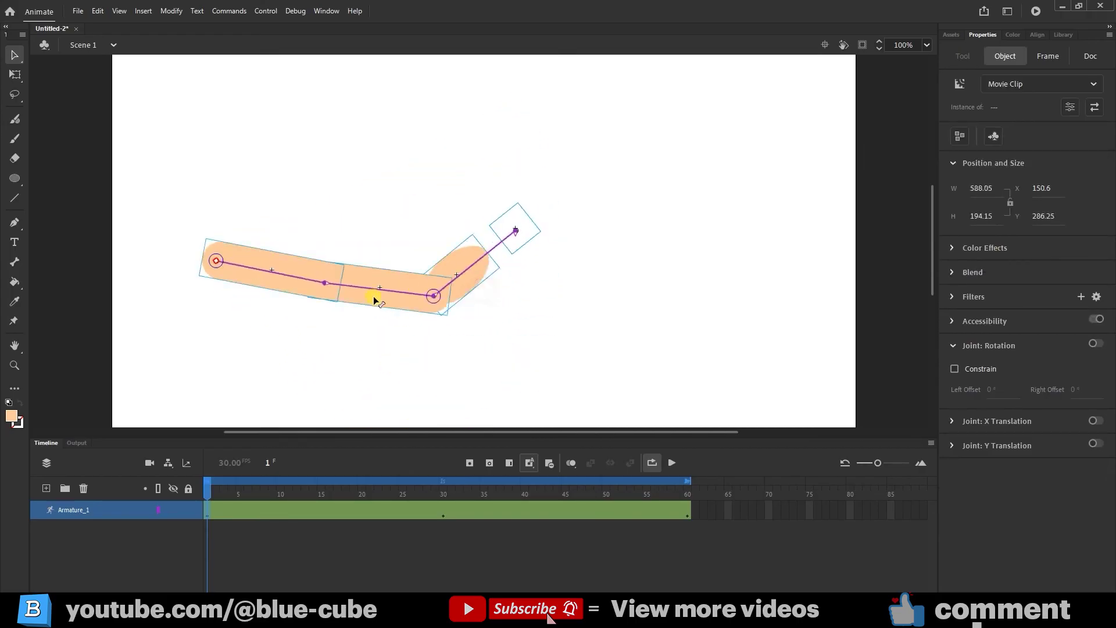
Enable middle-joint rotation, test a ±45° constraint, then turn the constraint off.
left_click(396, 280)
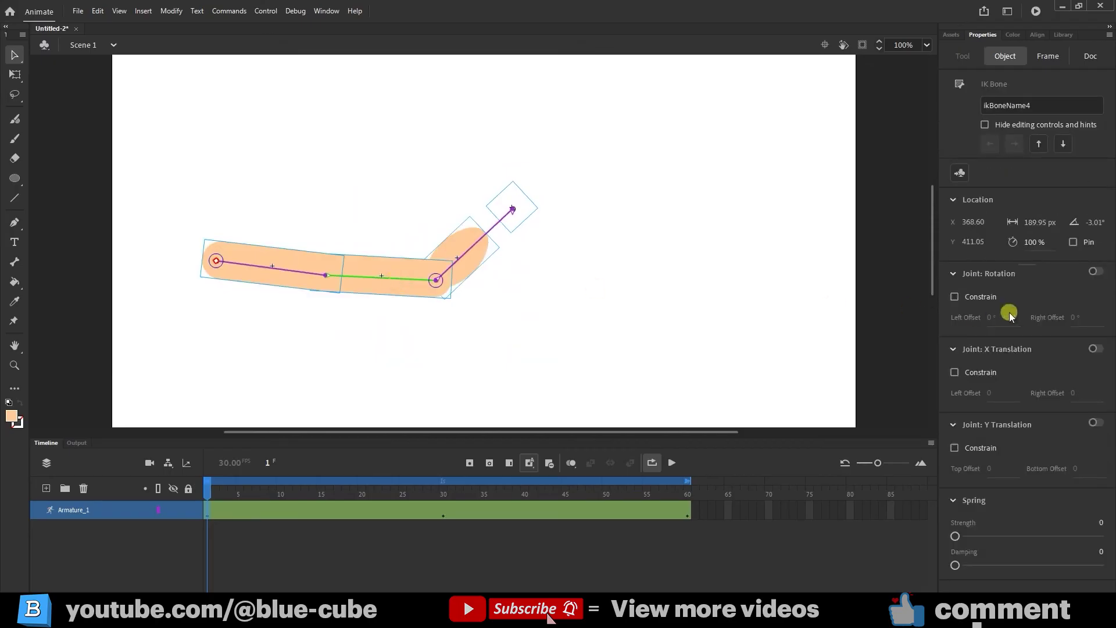
left_click(1103, 270)
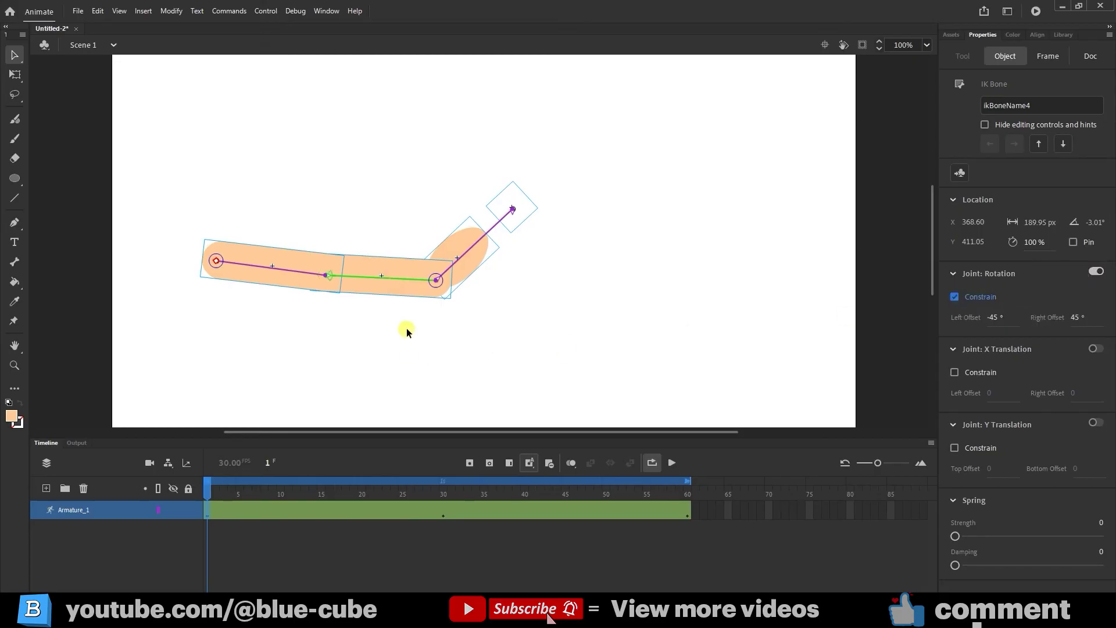
mouse_move(404, 281)
left_mouse_down()
mouse_move(410, 272)
mouse_move(348, 279)
mouse_move(390, 259)
mouse_move(372, 264)
mouse_move(413, 263)
mouse_move(324, 250)
mouse_move(418, 315)
mouse_move(410, 263)
mouse_move(348, 277)
mouse_move(402, 288)
mouse_move(343, 258)
mouse_move(399, 267)
mouse_move(397, 280)
left_mouse_up()
left_click(330, 268)
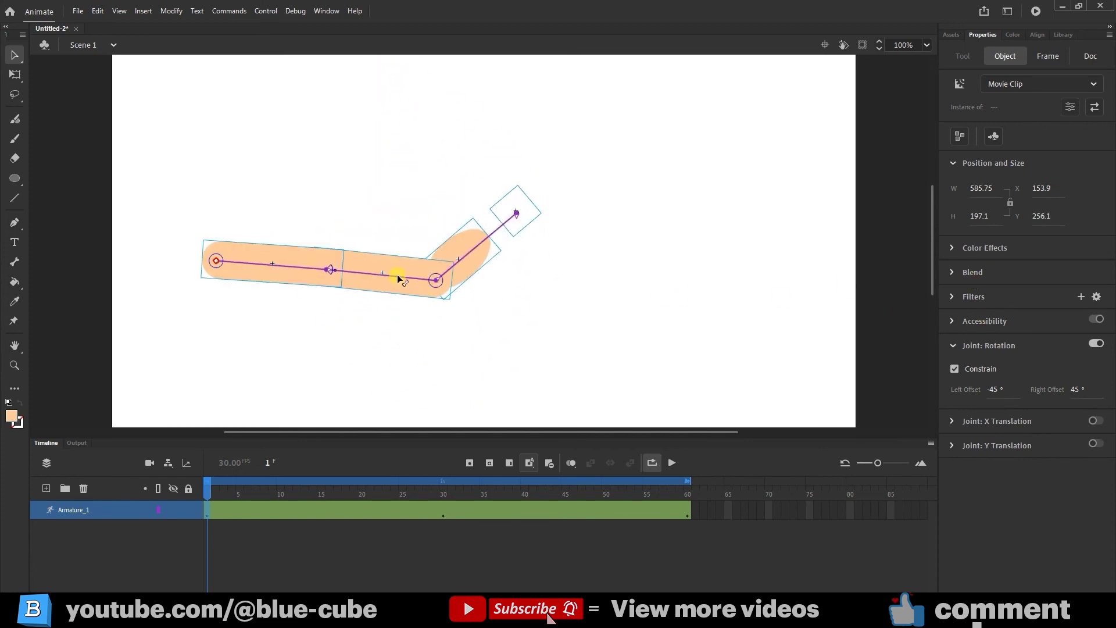
left_click(397, 278)
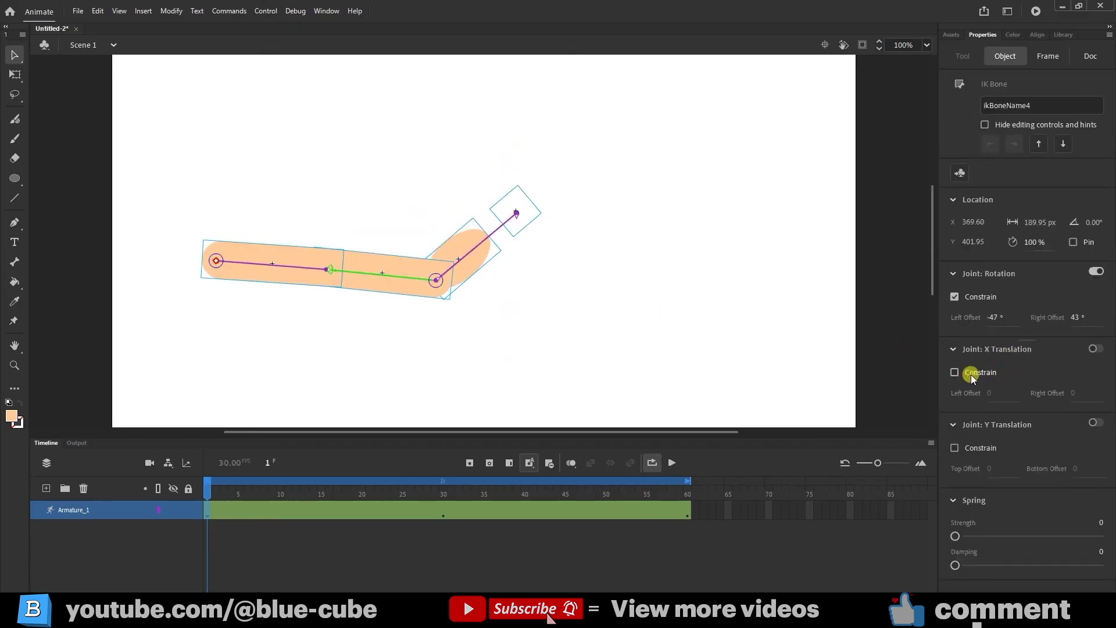
left_click(954, 296)
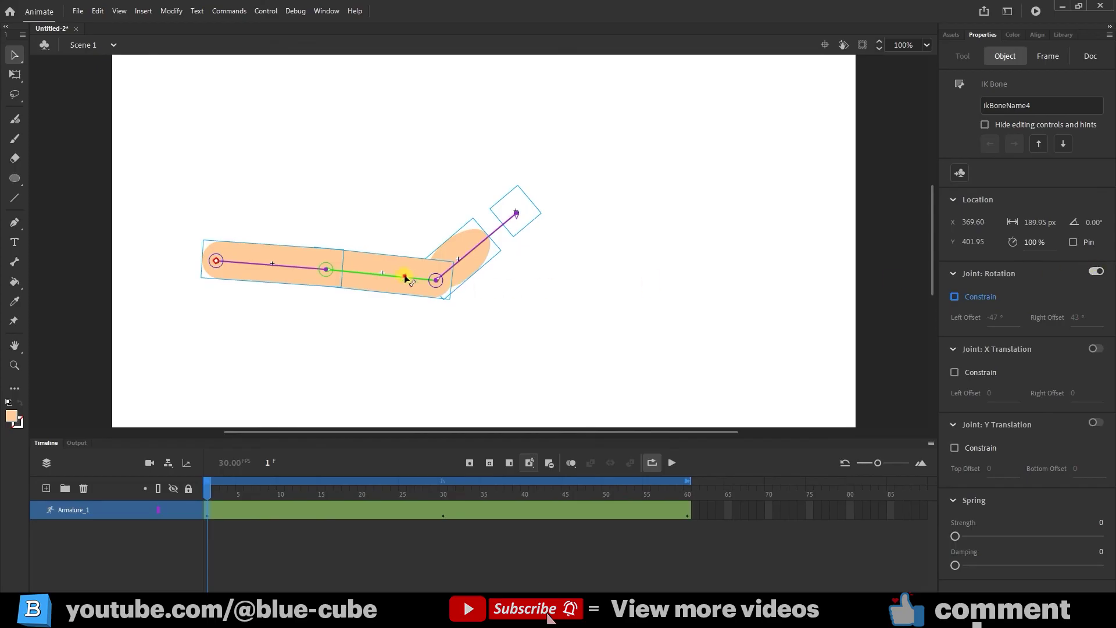
mouse_move(405, 279)
left_mouse_down()
mouse_move(432, 304)
mouse_move(508, 267)
left_mouse_up()
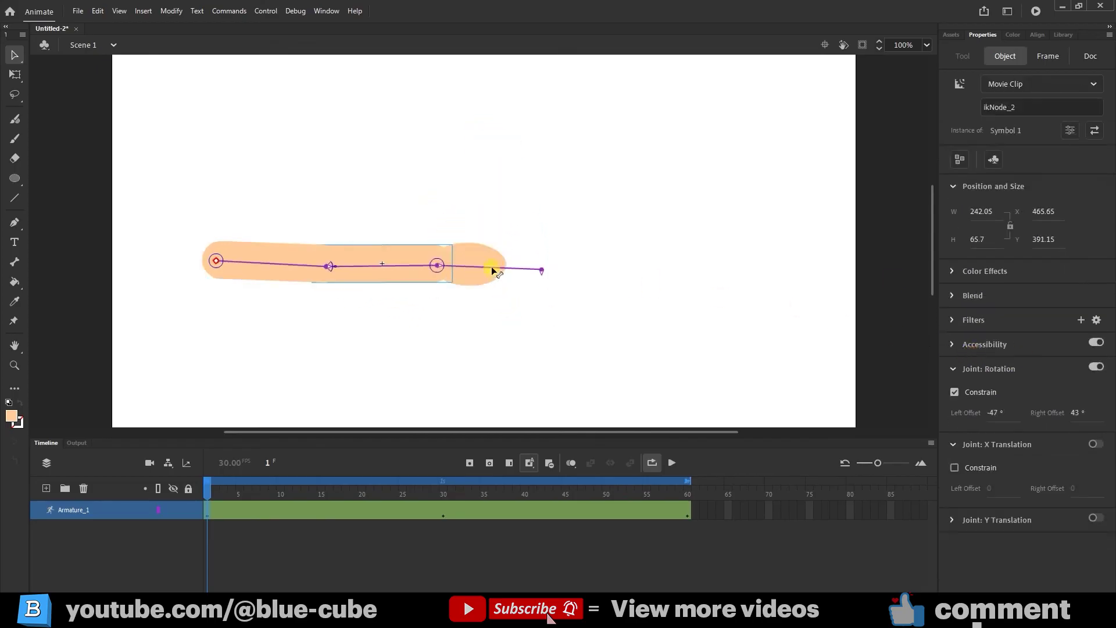
Lift the arm's end bone so the hand tilts slightly upward.
left_click(492, 271)
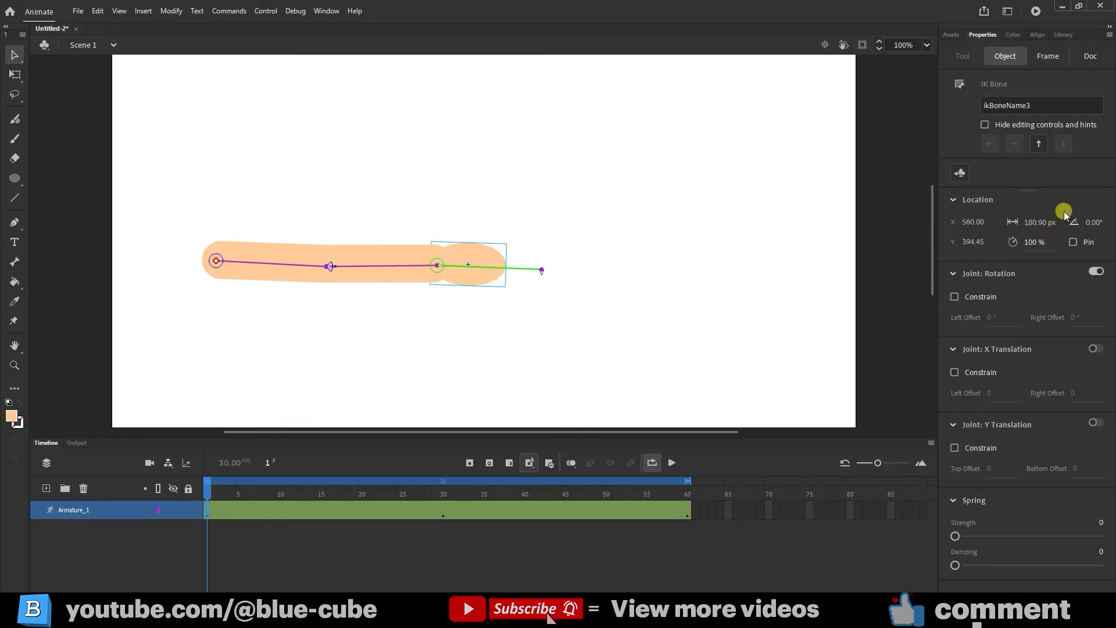
left_click_drag(541, 271, 535, 221)
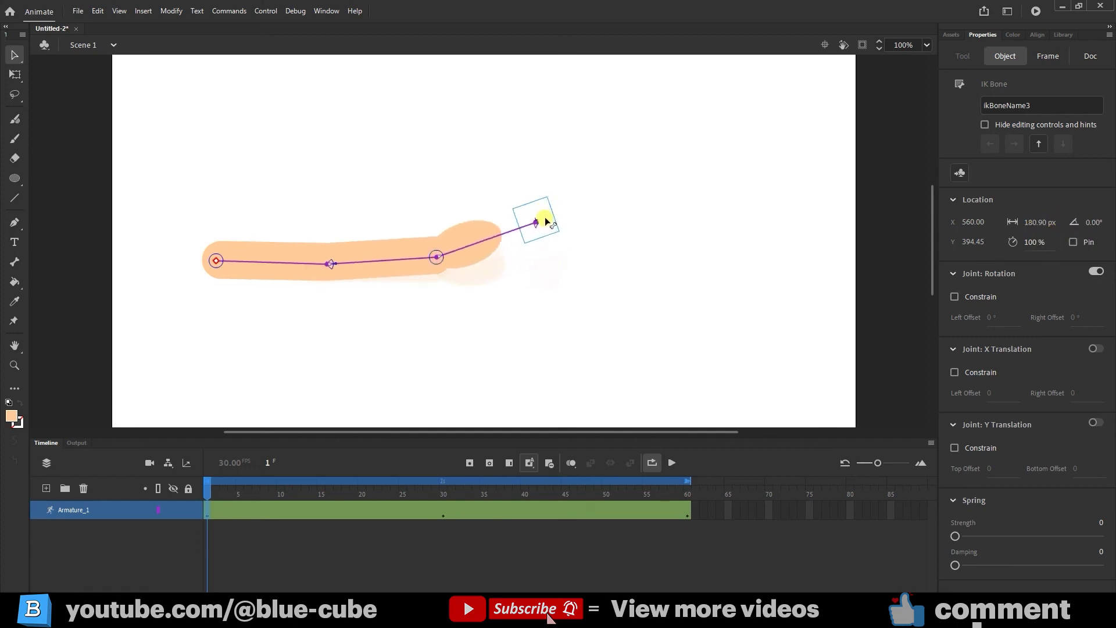
left_click(503, 232)
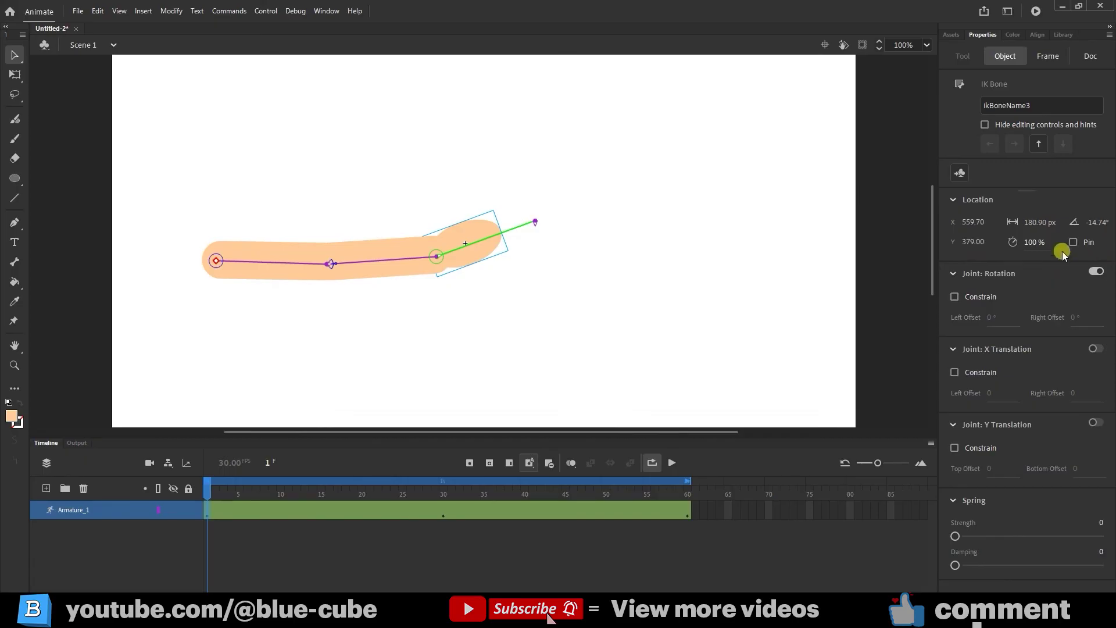
Pin the middle bone and constrain its rotation to -44° to 46°.
left_click(386, 257)
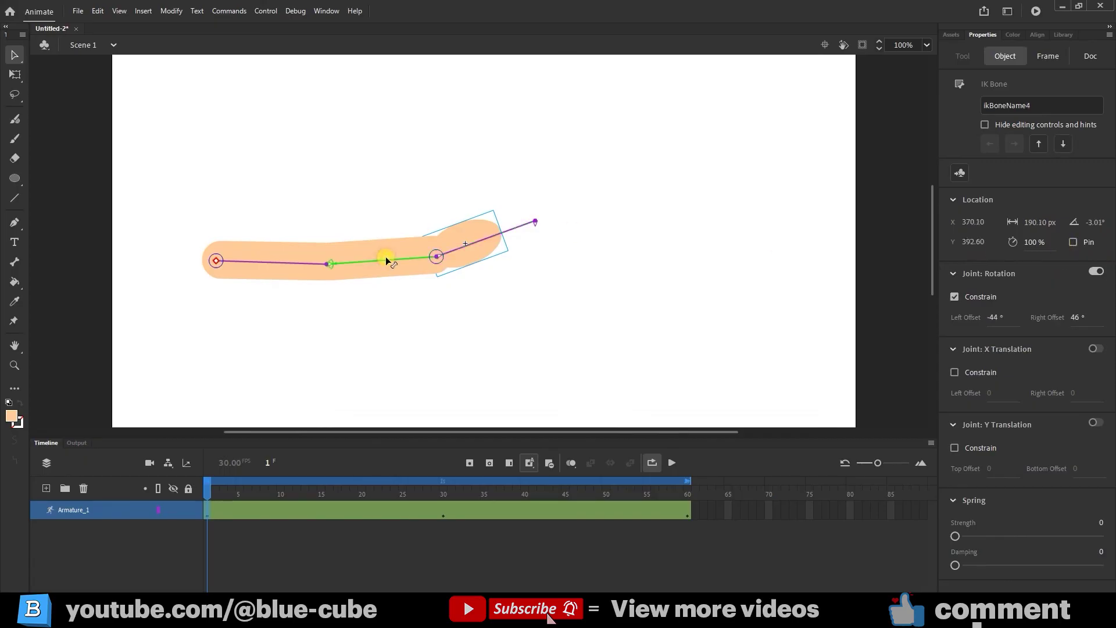
left_click(1073, 243)
left_click(404, 265)
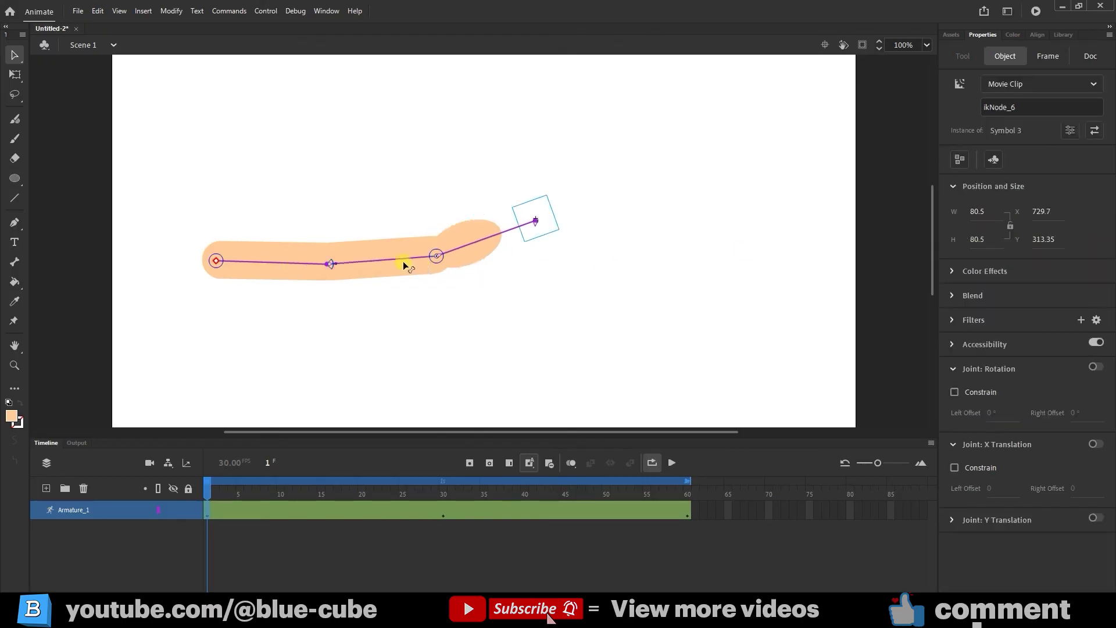
left_click(421, 245)
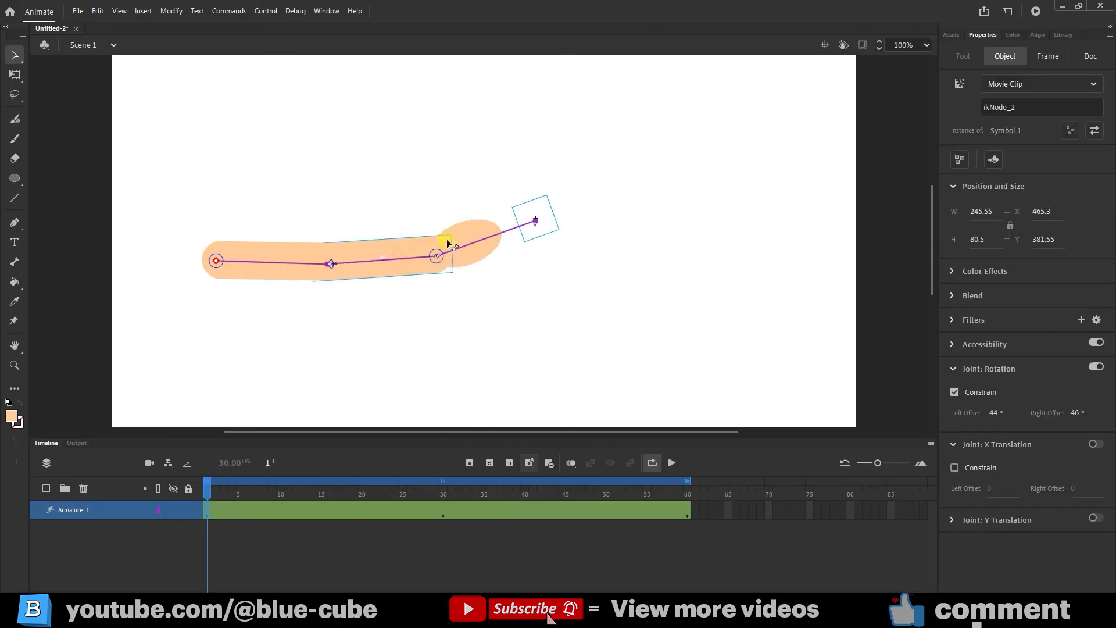
left_click(372, 263)
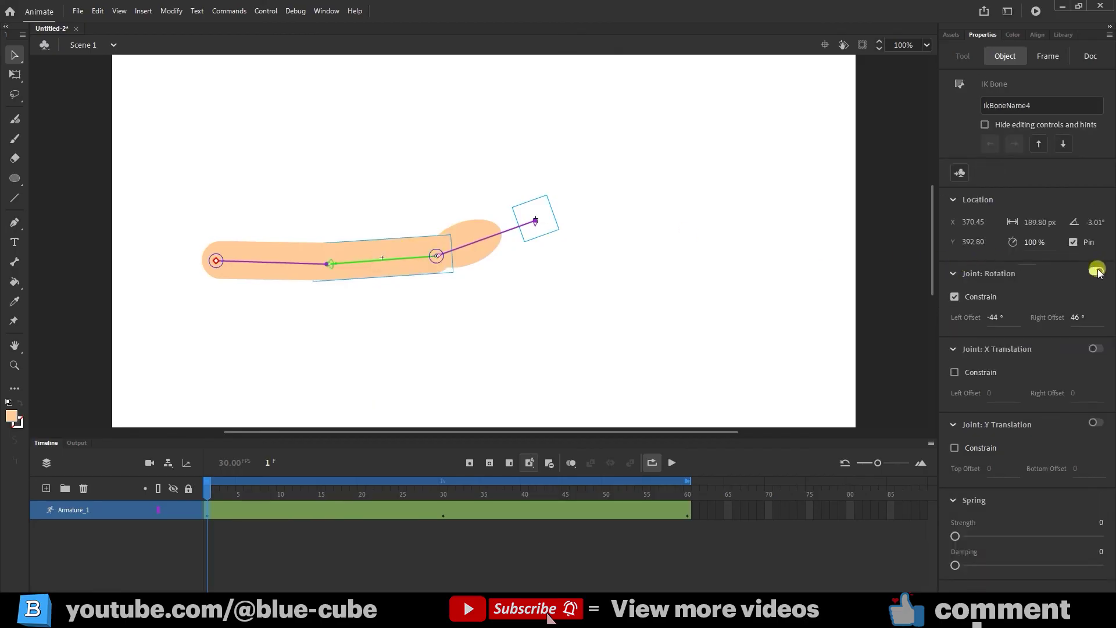
left_click(955, 296)
Turn off the middle joint's constraint and delete the old frames 2–63.
left_click(956, 296)
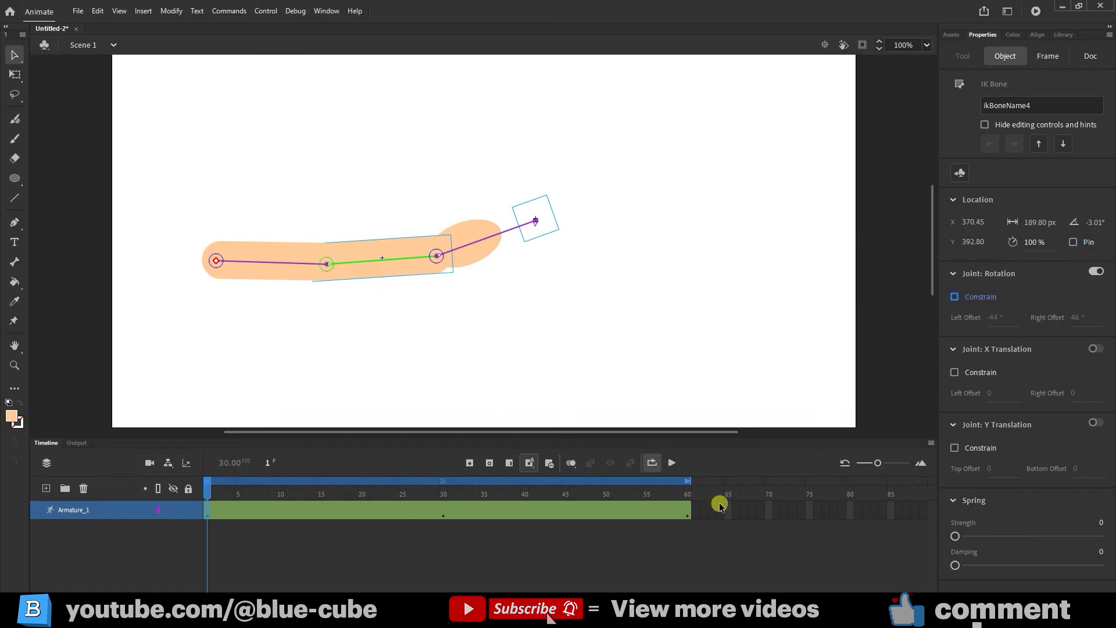
left_click_drag(710, 519, 215, 511)
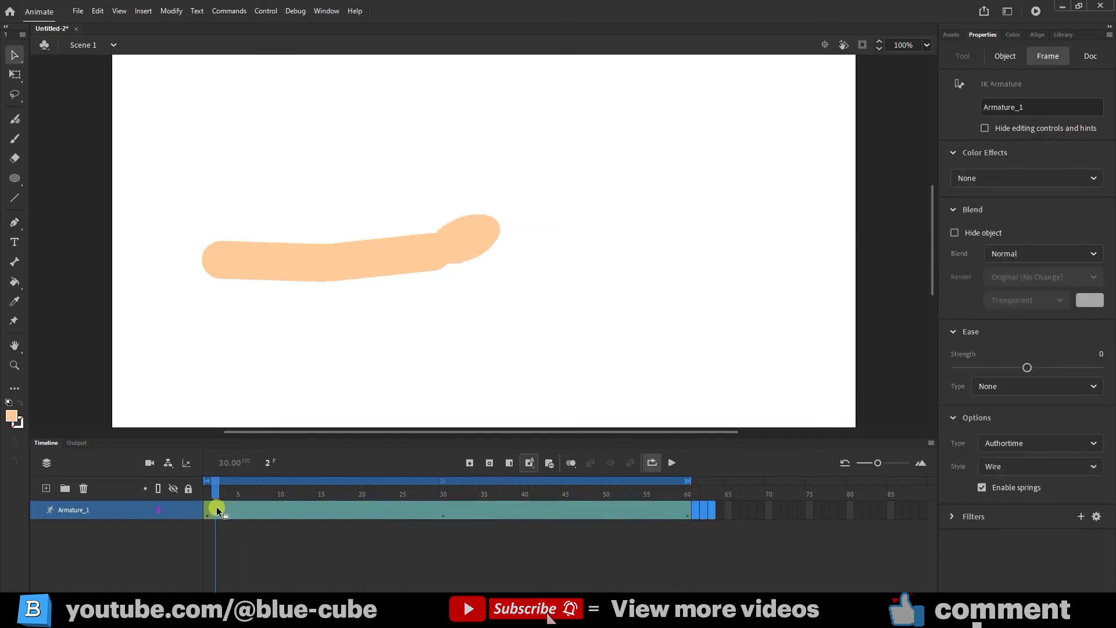
left_click(550, 463)
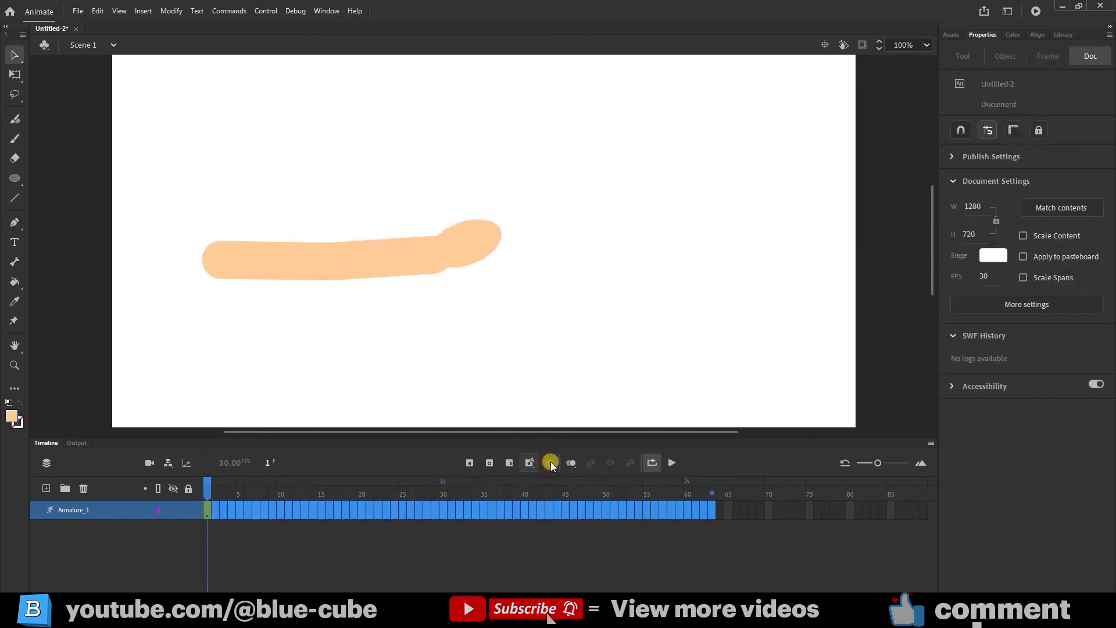
left_click(322, 538)
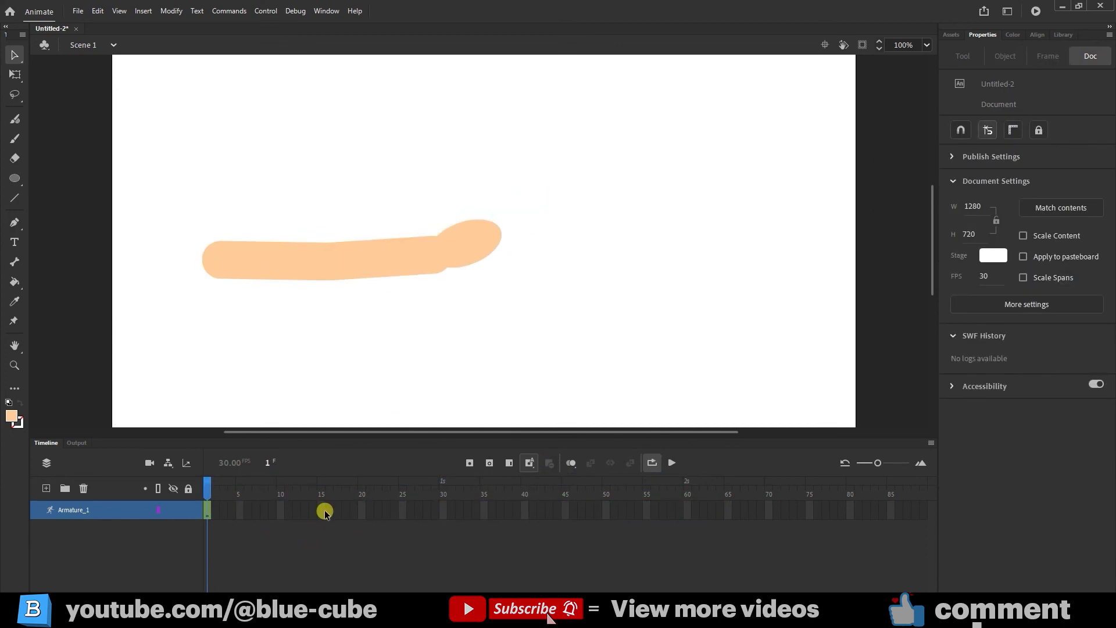
Insert a pose at frame 15 with the forearm raised straight up in an L-bend.
left_click(467, 464)
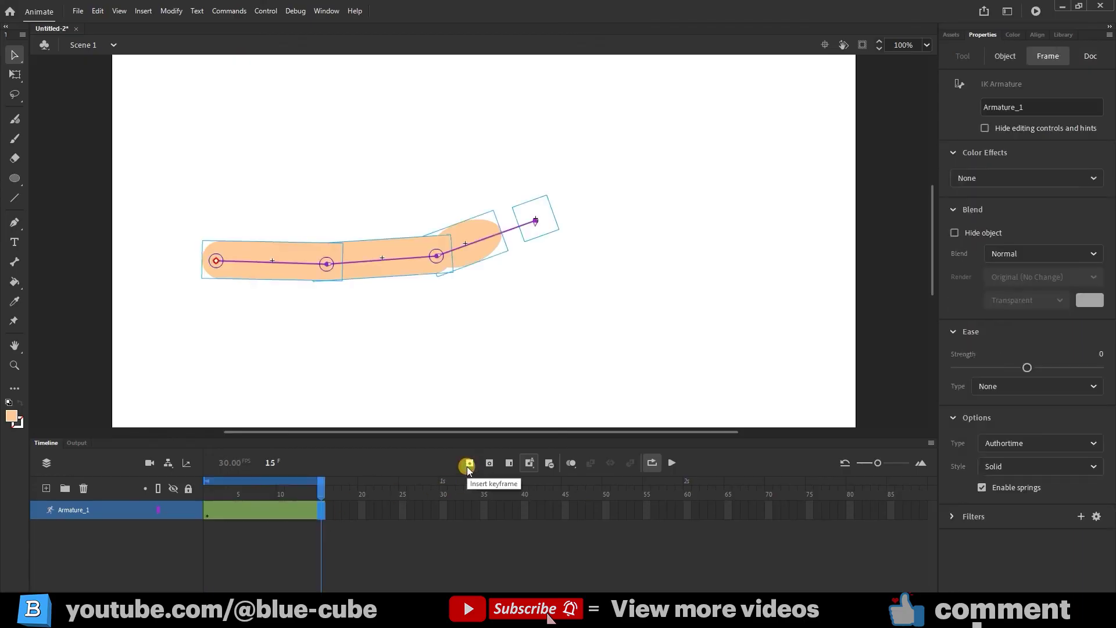
mouse_move(423, 273)
left_mouse_down()
mouse_move(374, 229)
mouse_move(329, 215)
left_mouse_up()
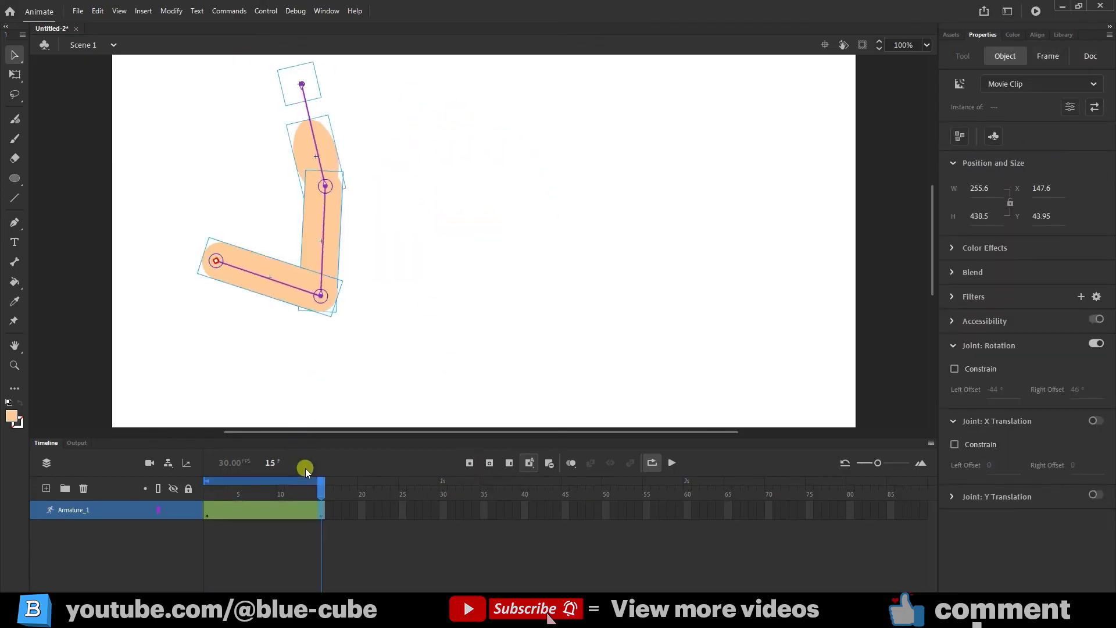
left_click(240, 489)
left_click_drag(267, 491, 326, 495)
left_click(354, 466)
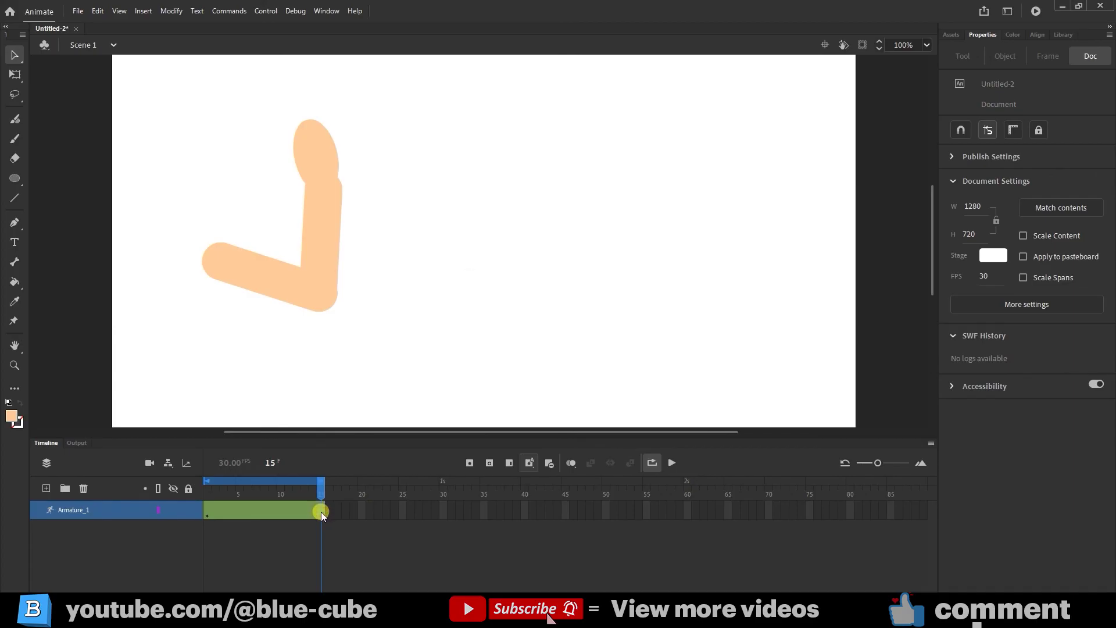
Extend the armature span to frame 40 and straighten the arm diagonally downward there.
mouse_move(501, 515)
left_mouse_down()
mouse_move(563, 519)
mouse_move(522, 522)
left_mouse_up()
left_click(522, 523)
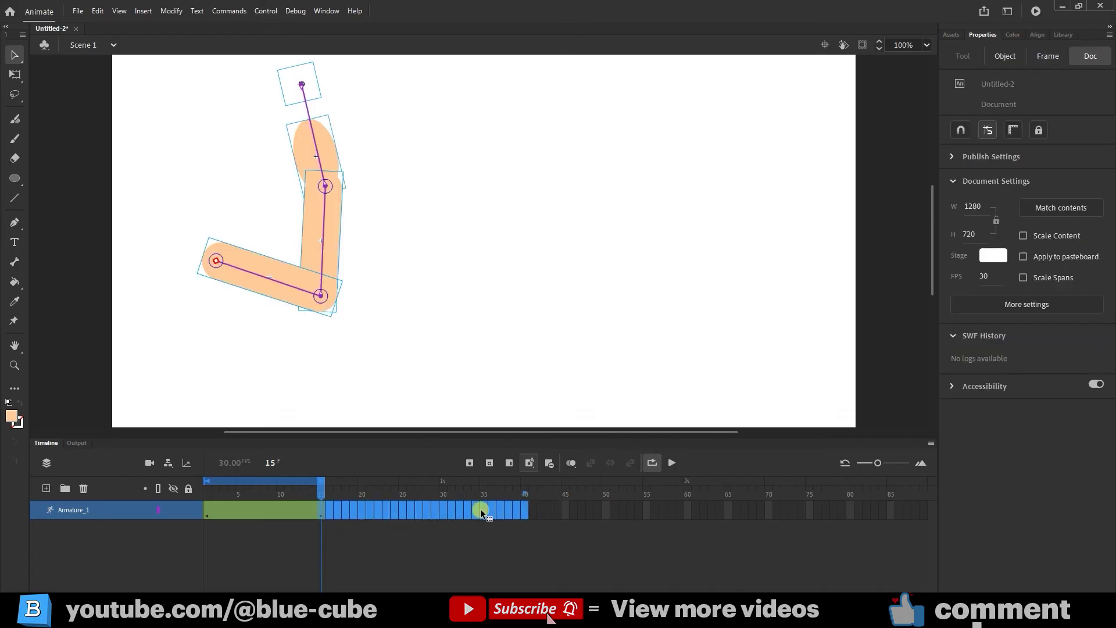
mouse_move(302, 86)
left_mouse_down()
mouse_move(515, 204)
mouse_move(645, 304)
mouse_move(665, 381)
left_mouse_up()
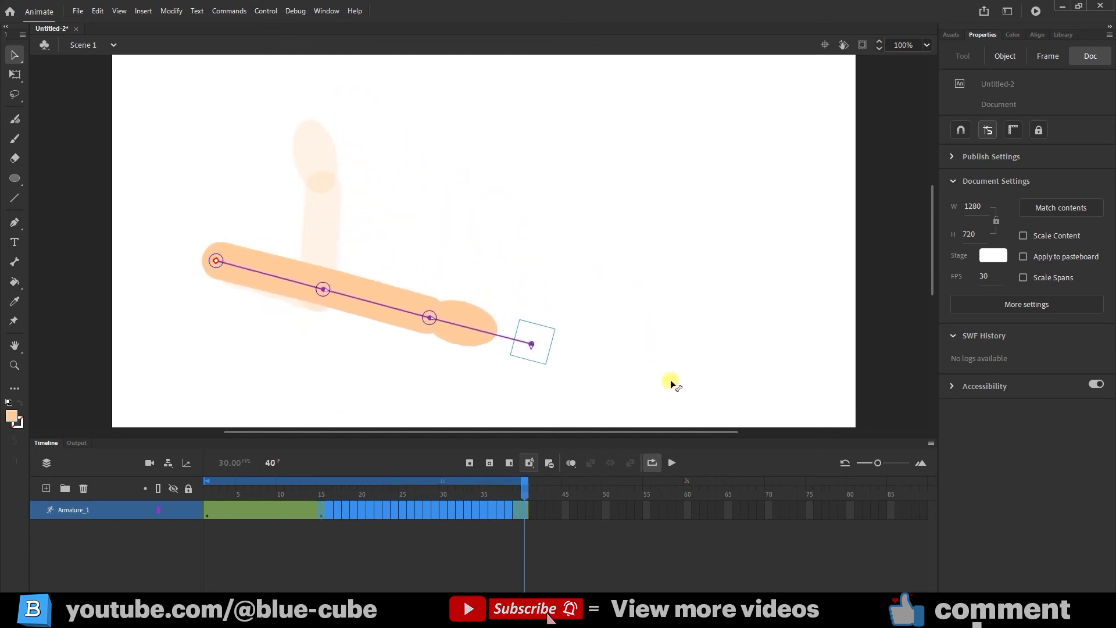
left_click(529, 512)
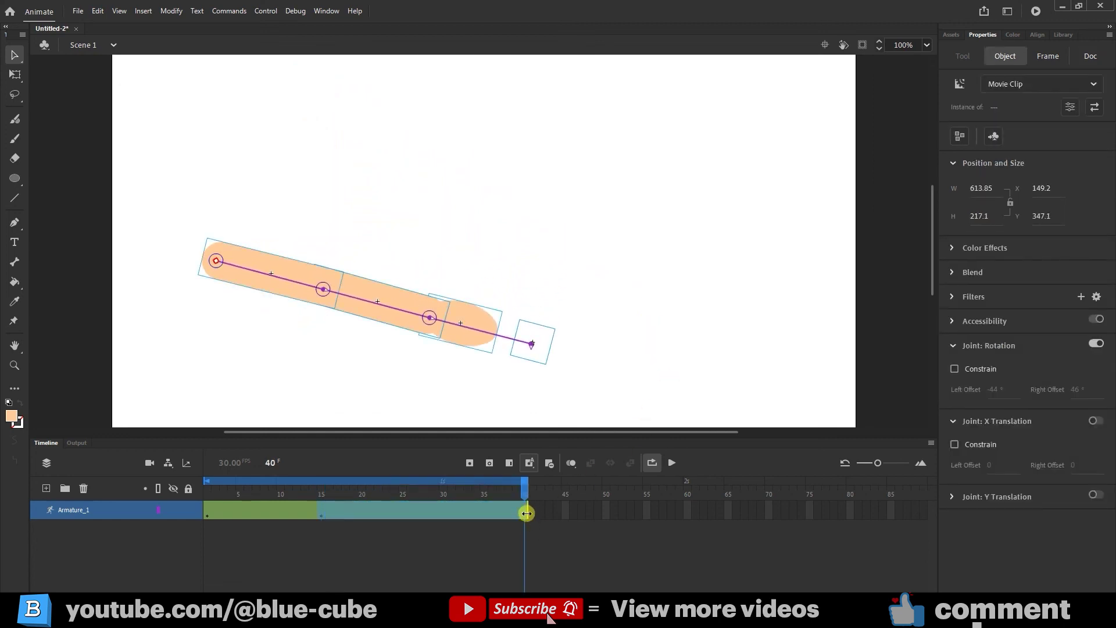
Play the 40-frame arm animation from frame 1, then stop it.
left_click_drag(525, 492, 198, 491)
left_click(675, 462)
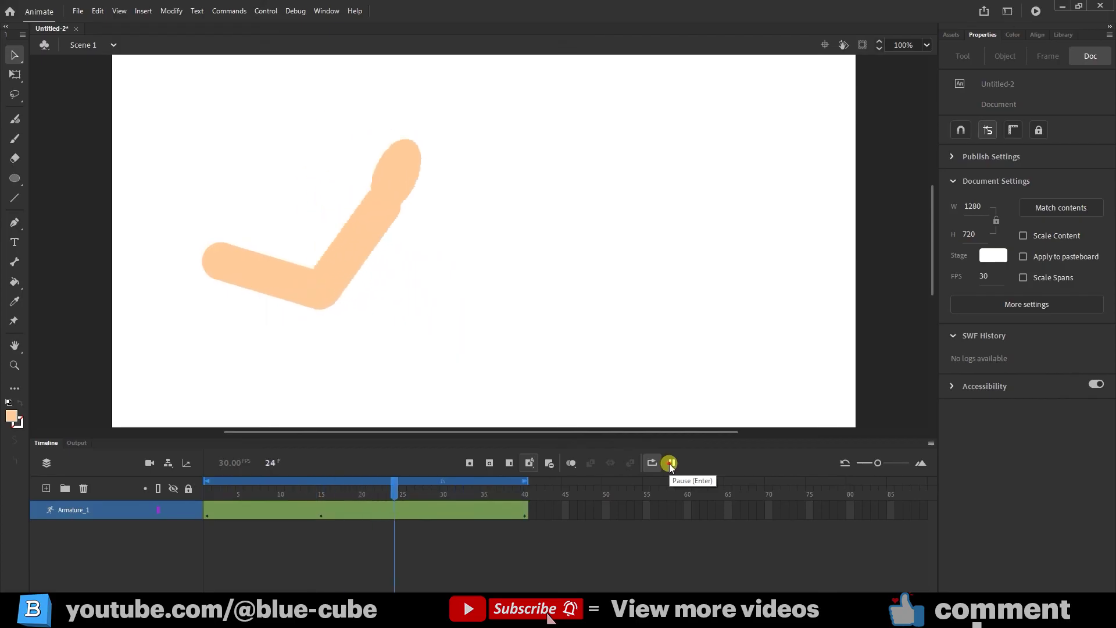
left_click(671, 463)
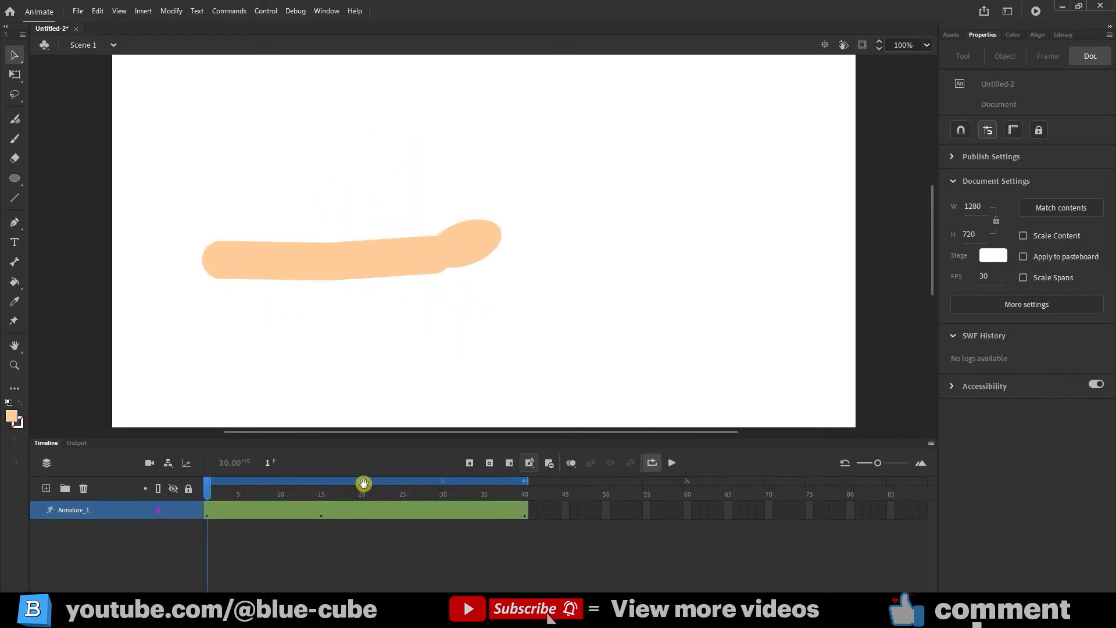